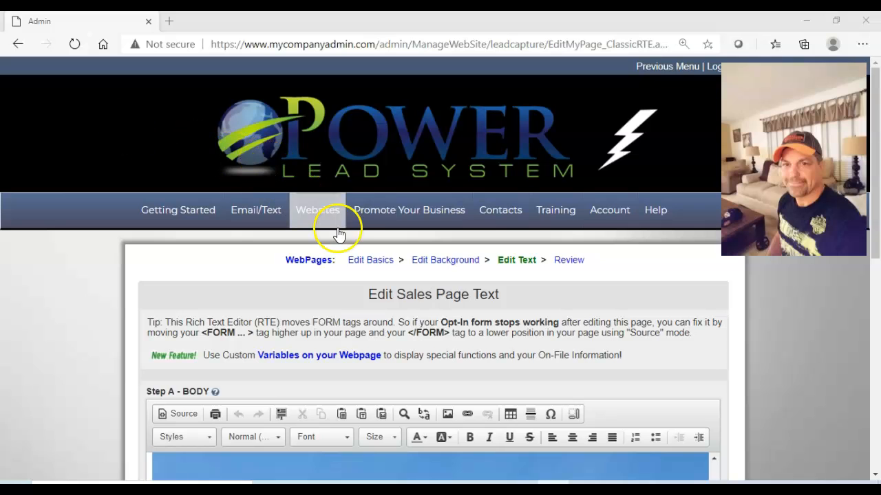
# Open the My Webpages list in the Websites section.
pyautogui.moveTo(320, 218)
pyautogui.click(180, 207)
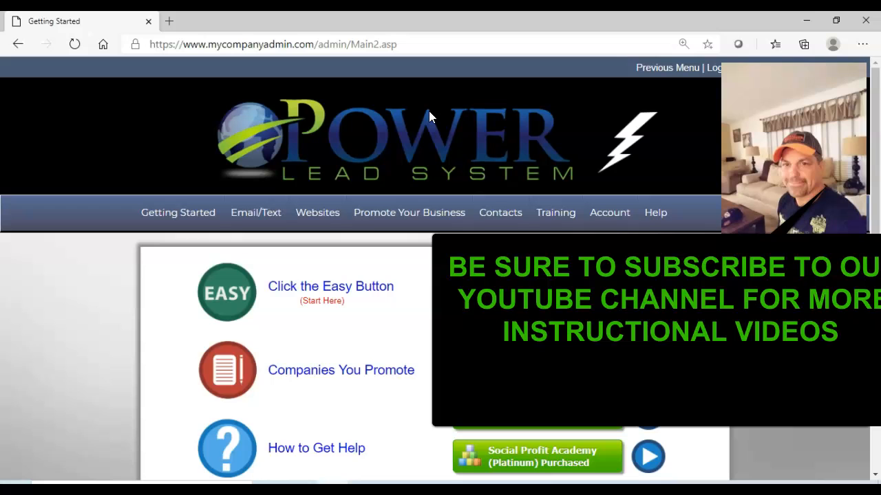
pyautogui.click(317, 213)
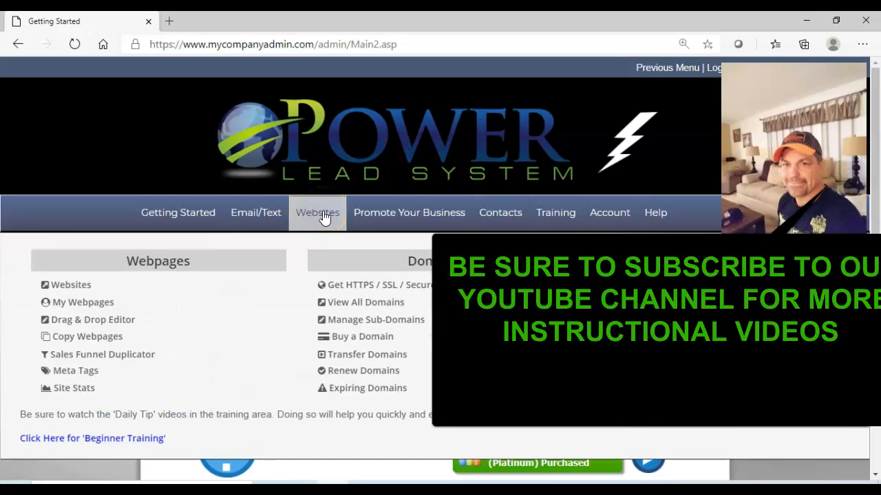
pyautogui.moveTo(318, 213)
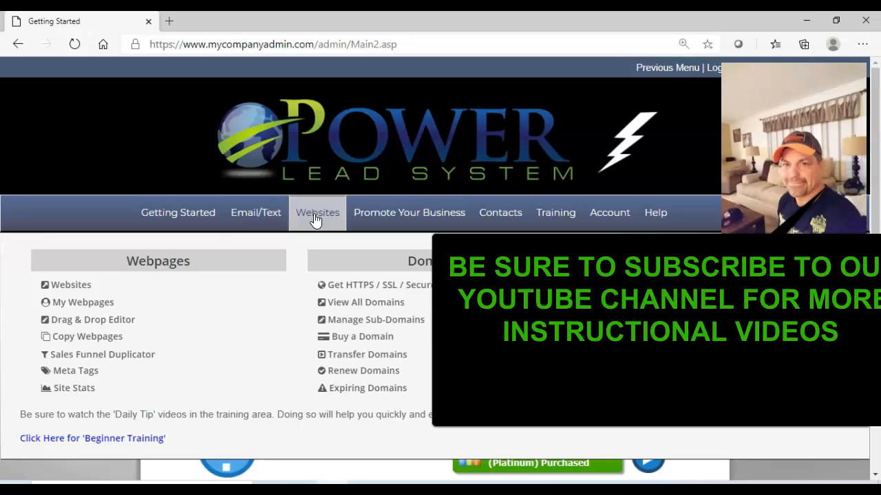
pyautogui.click(316, 217)
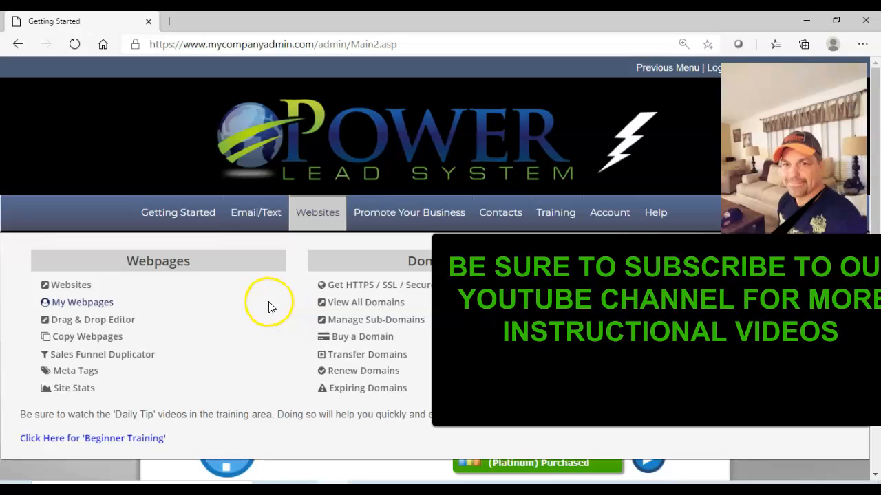
pyautogui.click(81, 302)
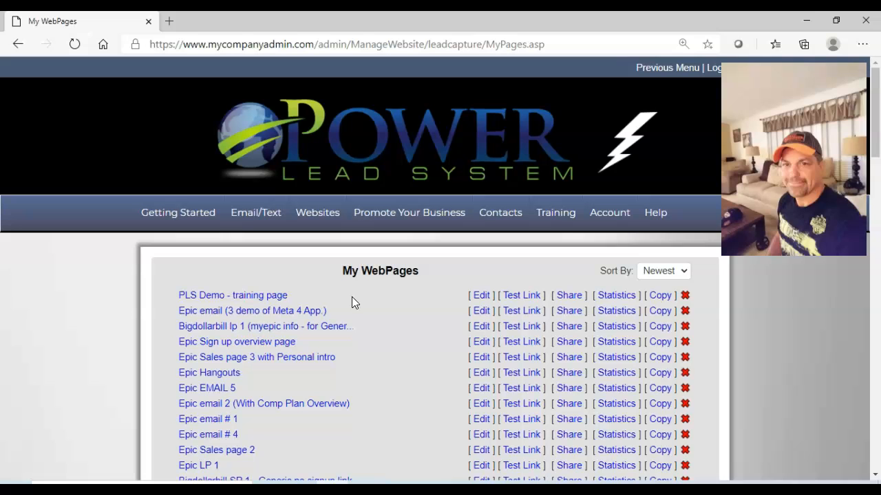
# Preview the live version of the PLS Demo - training page and return to the webpage list.
pyautogui.click(520, 296)
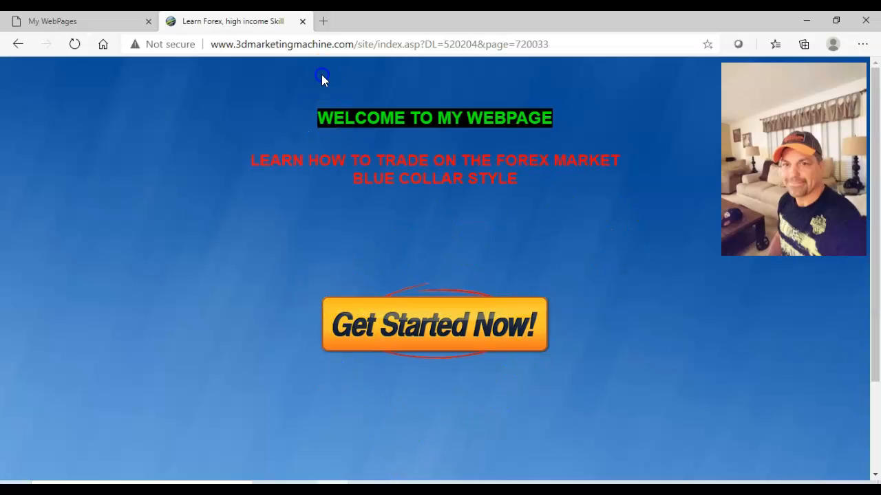
pyautogui.click(301, 21)
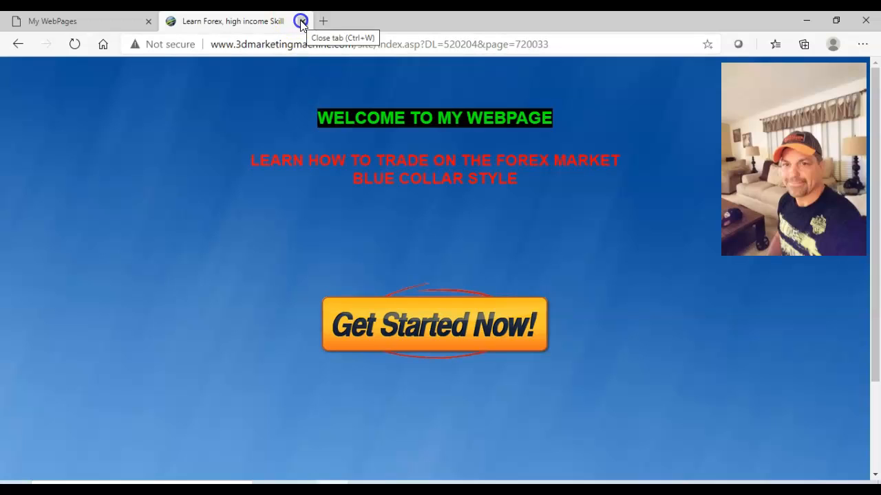
pyautogui.click(113, 26)
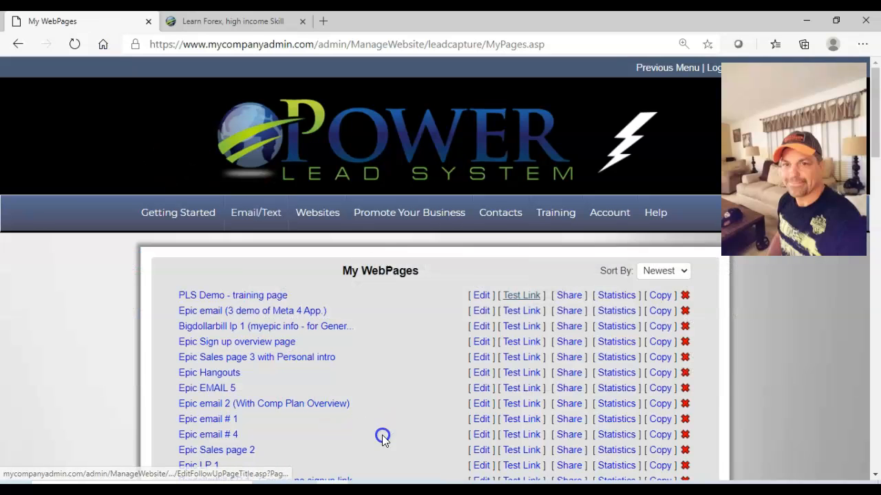
# Open the PLS Demo - training page for editing and set its background to the overlapping dollar bills image.
pyautogui.click(482, 298)
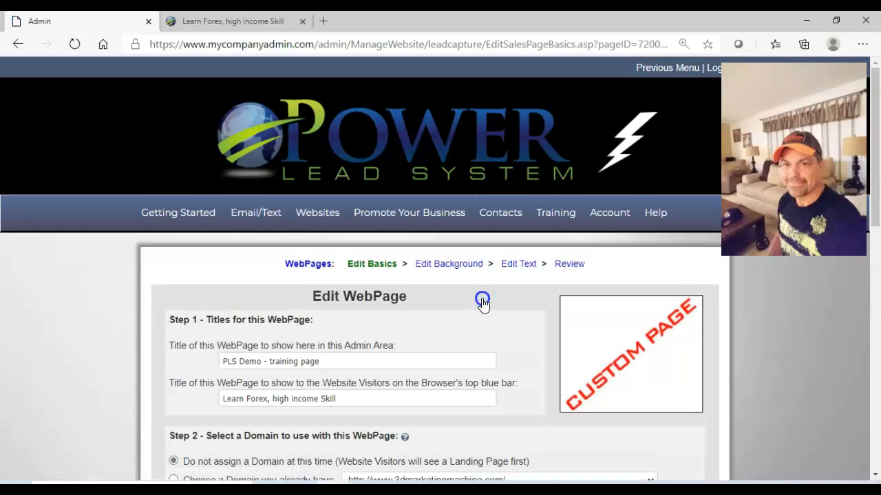
pyautogui.click(447, 265)
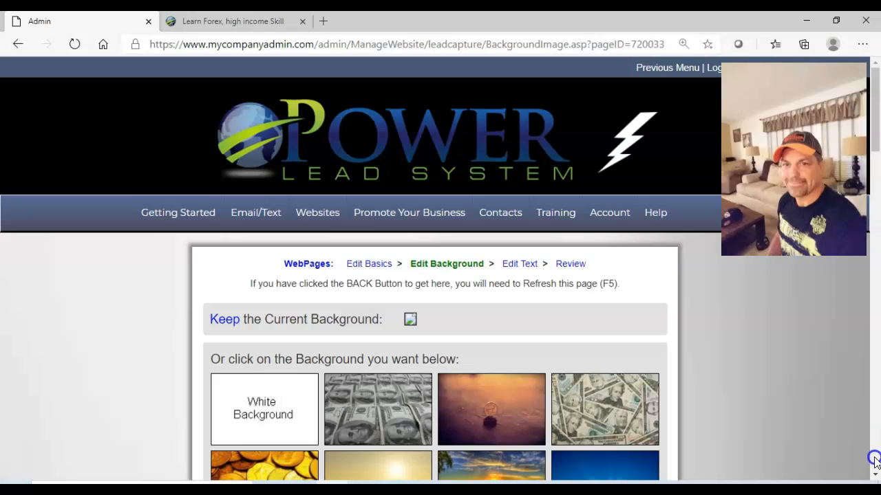
pyautogui.scroll(-5, 875, 472)
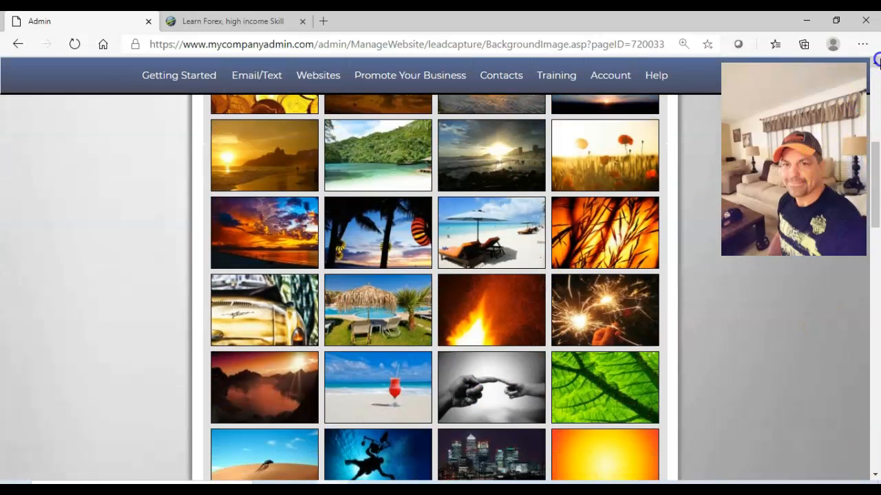
pyautogui.scroll(1, 875, 64)
pyautogui.scroll(1, 875, 64)
pyautogui.click(606, 157)
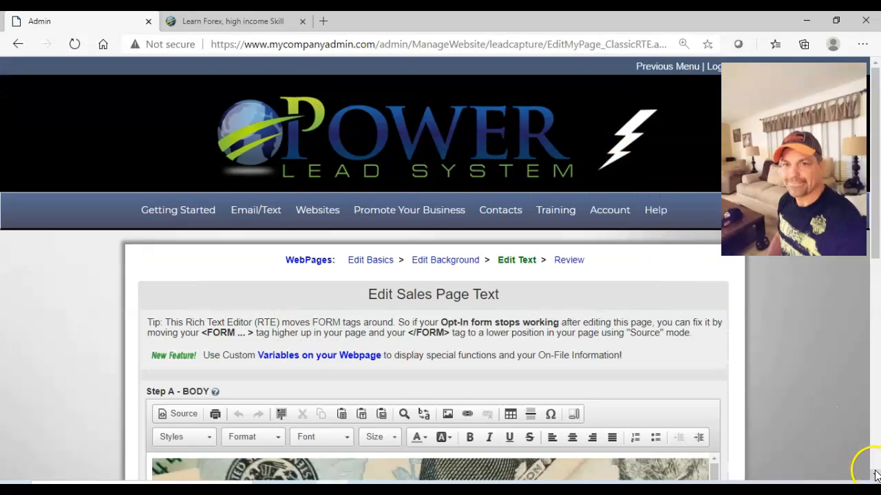
# Save the page changes and proceed to the review stage.
pyautogui.scroll(-2, 870, 468)
pyautogui.scroll(-3, 875, 475)
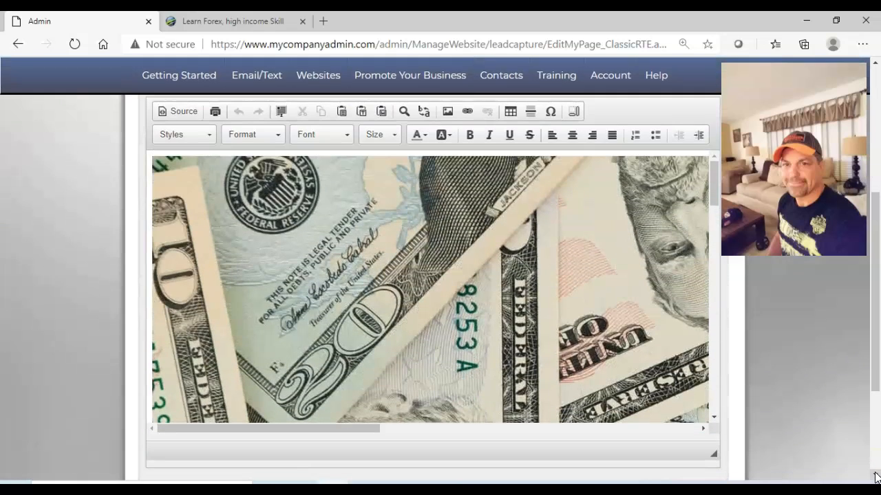
pyautogui.scroll(-3, 860, 465)
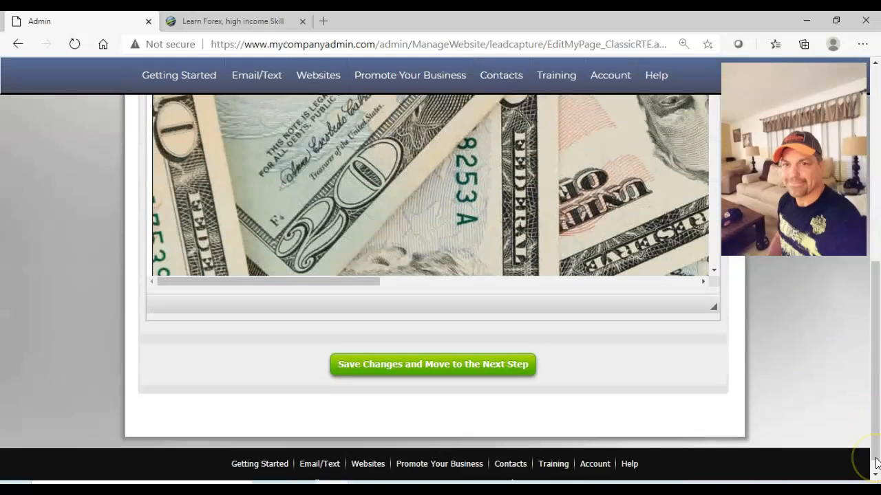
pyautogui.click(447, 359)
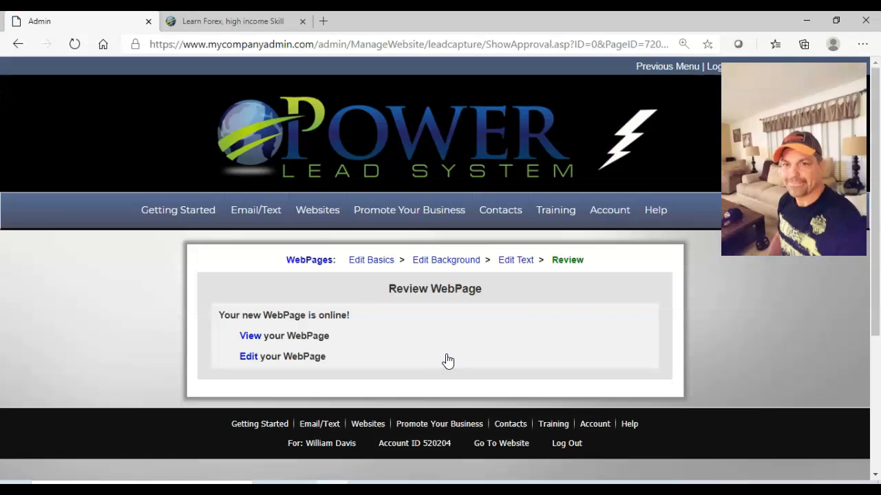
# View the updated webpage, compare it with the earlier blue-background version, and return to the page review.
pyautogui.click(251, 336)
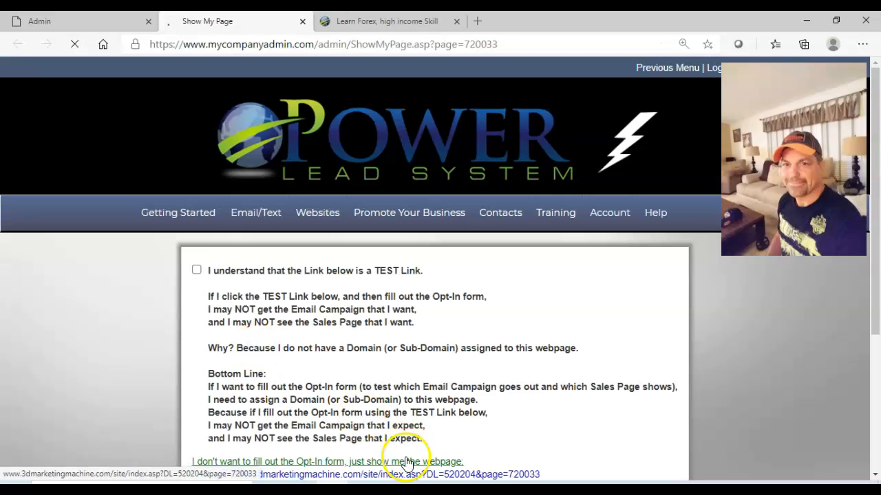
pyautogui.click(406, 462)
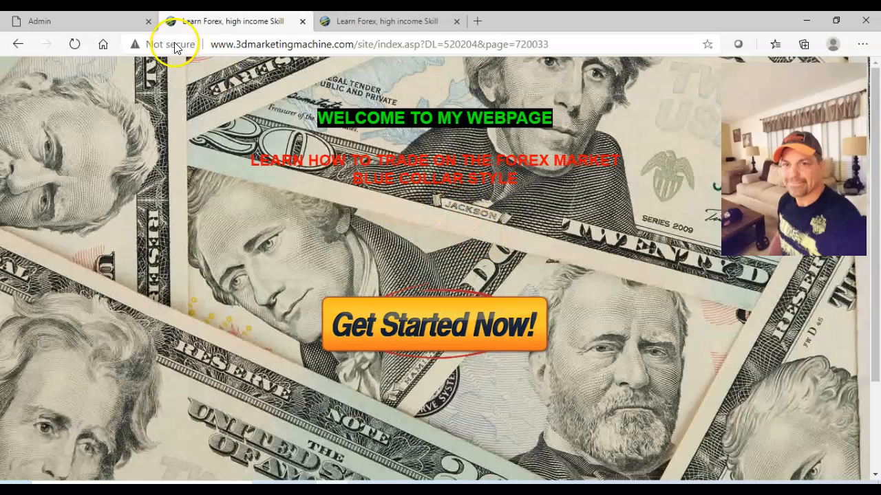
pyautogui.click(99, 22)
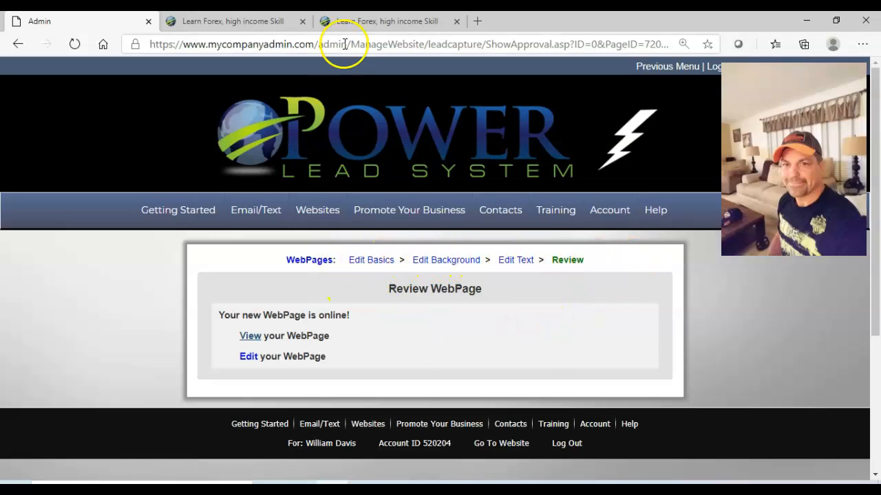
pyautogui.click(359, 22)
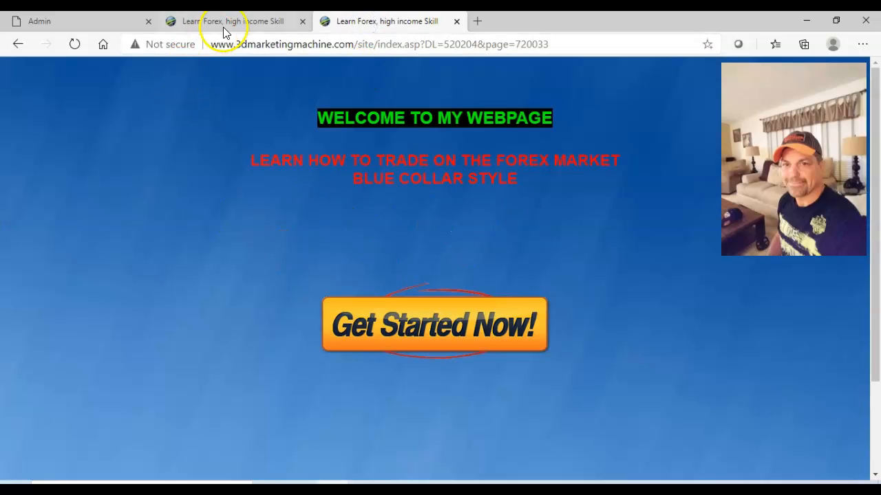
pyautogui.click(71, 21)
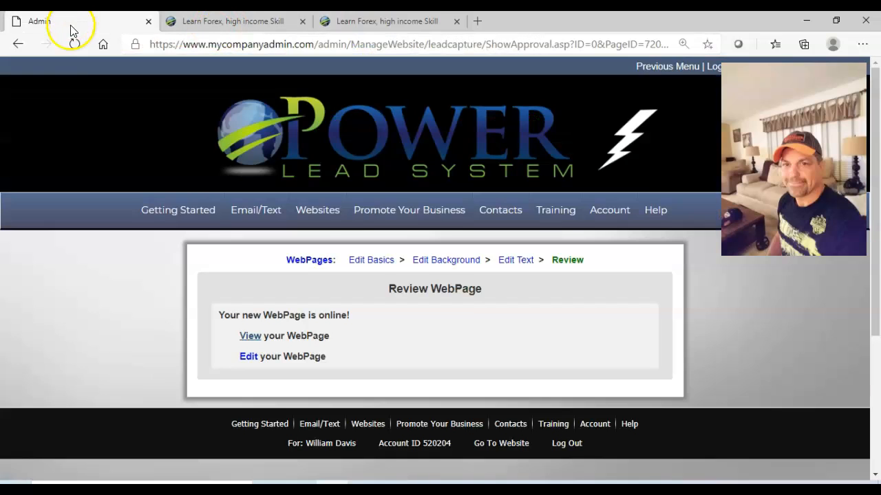
# Open the sales page text for editing and select all the content of the page body.
pyautogui.click(516, 260)
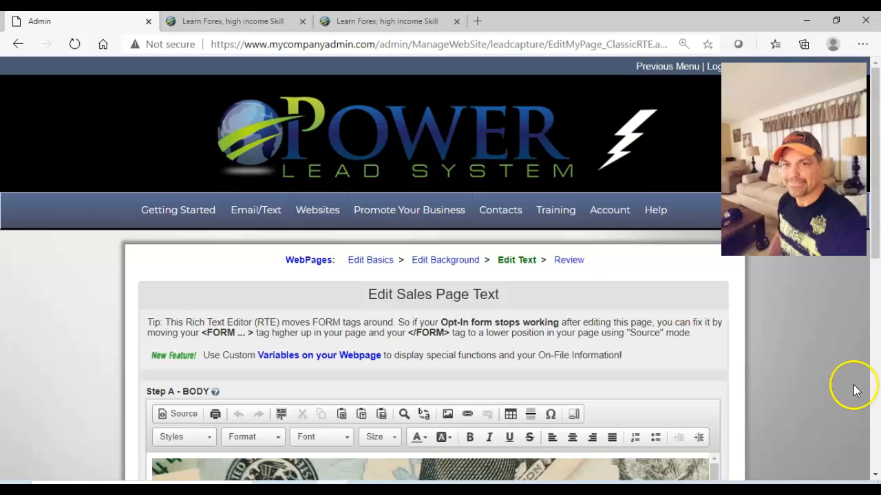
pyautogui.click(875, 474)
pyautogui.scroll(-4, 875, 476)
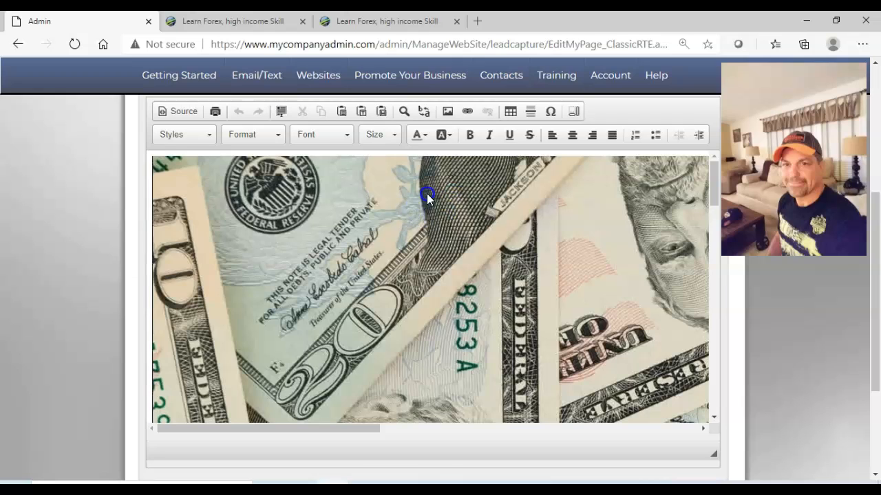
pyautogui.hotkey('ctrl', 'a')
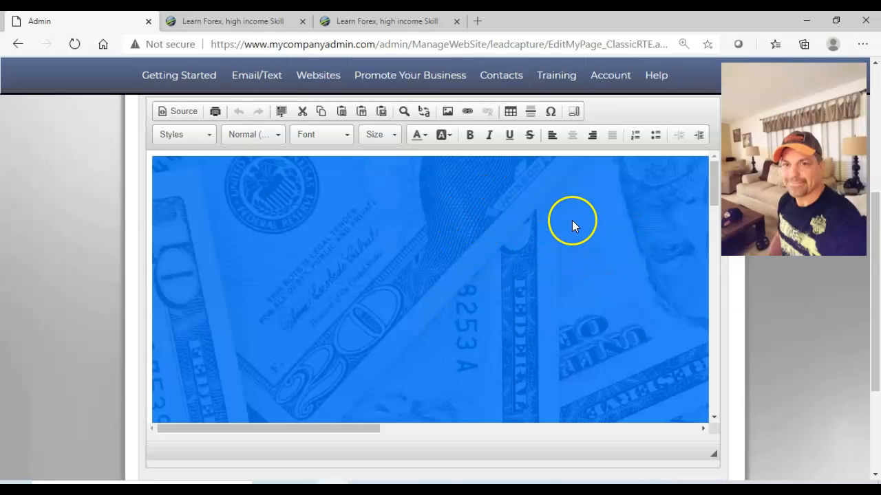
# Inspect the image properties of the dollar bills background in the page body and close them without changes.
pyautogui.click(711, 388)
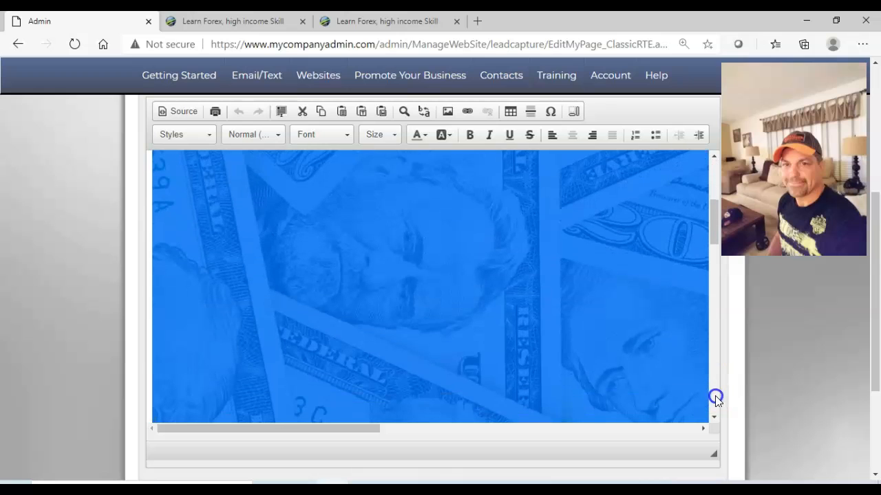
pyautogui.click(715, 410)
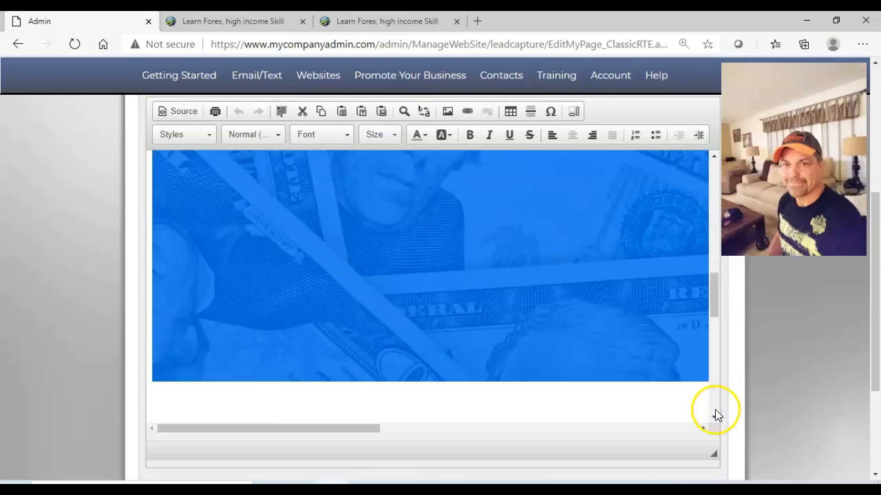
pyautogui.click(715, 410)
pyautogui.doubleClick(593, 256)
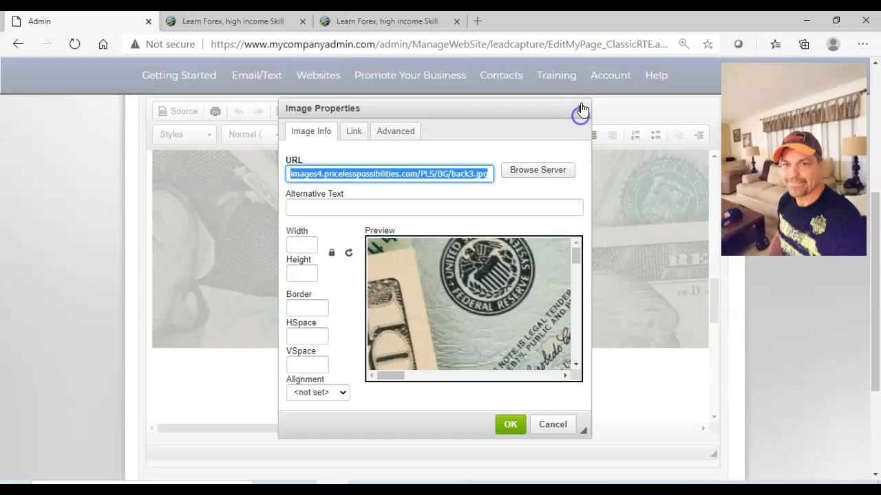
pyautogui.click(581, 108)
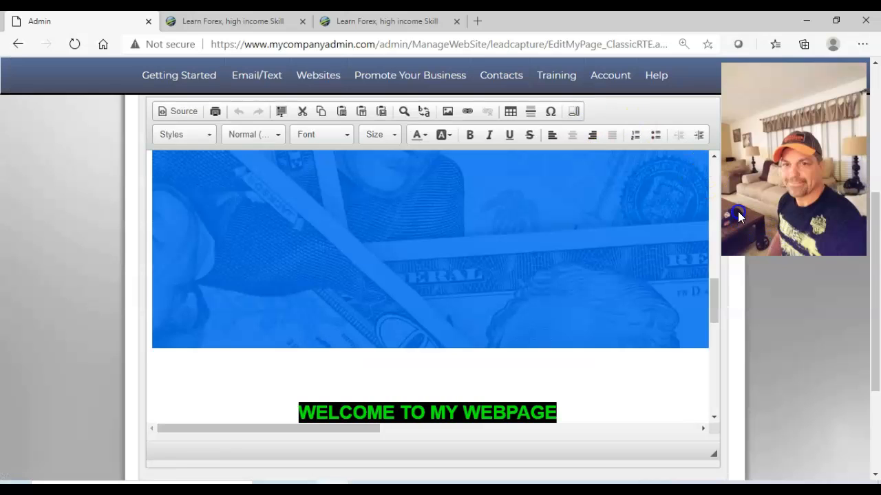
# Add one blank line between the dollar bills image and the WELCOME TO MY WEBPAGE heading.
pyautogui.click(406, 370)
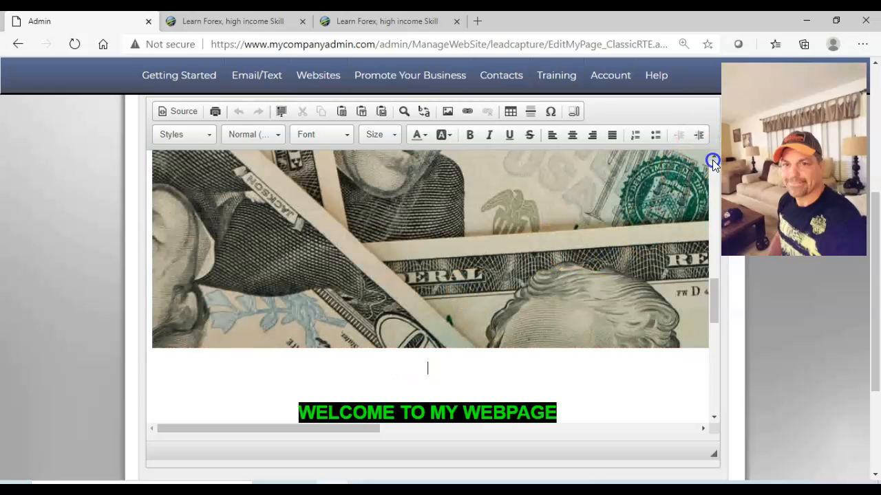
pyautogui.scroll(5, 712, 160)
pyautogui.moveTo(713, 170); pyautogui.dragTo(713, 168)
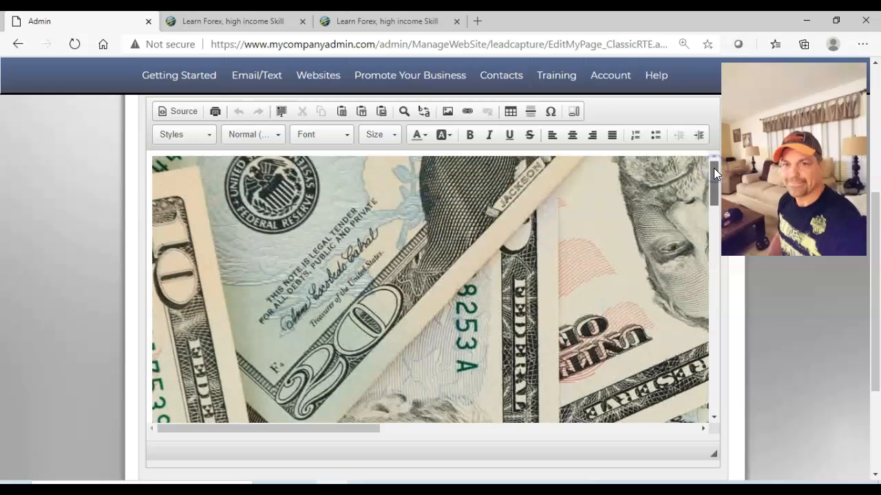
pyautogui.click(713, 394)
pyautogui.click(713, 395)
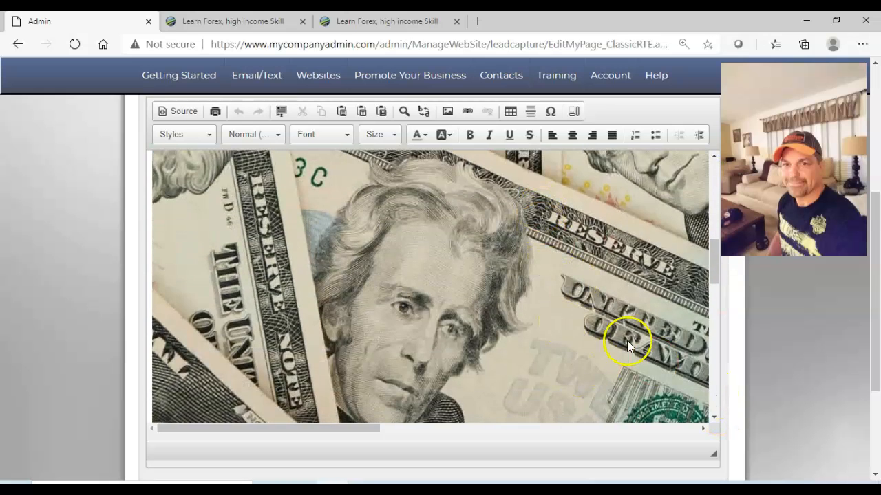
pyautogui.click(715, 384)
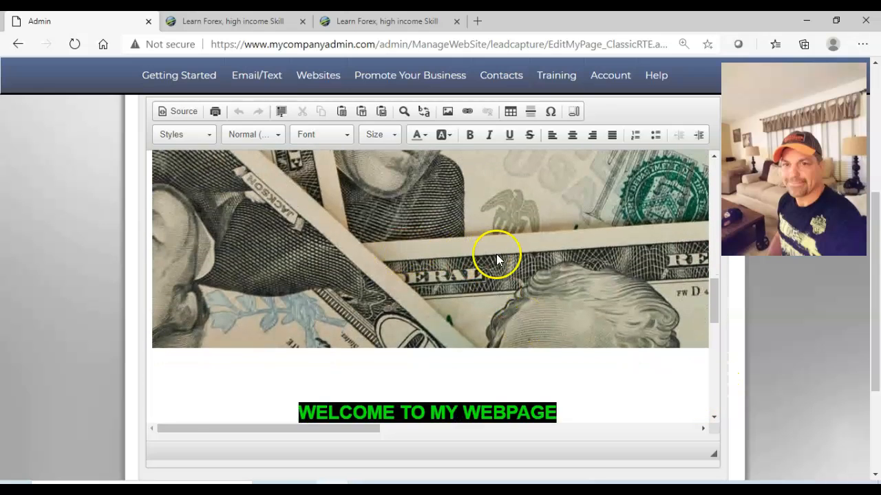
pyautogui.click(447, 398)
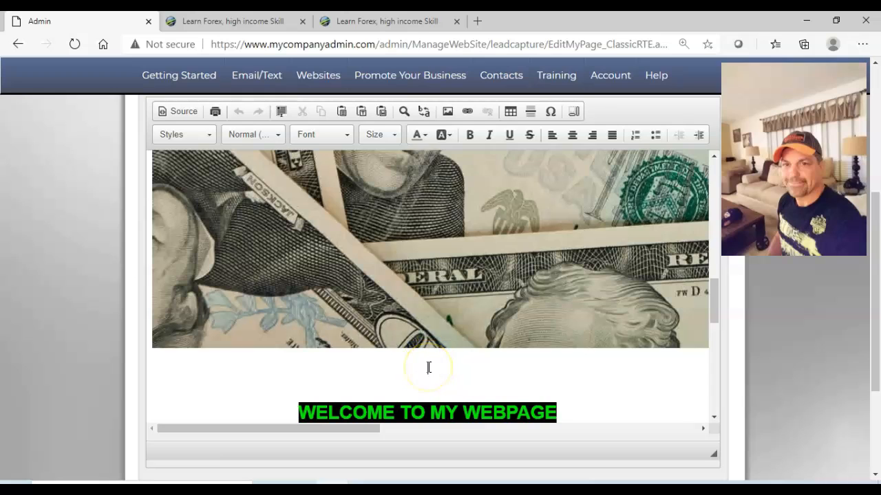
pyautogui.press('Return')
pyautogui.press('Return')
pyautogui.press('BackSpace')
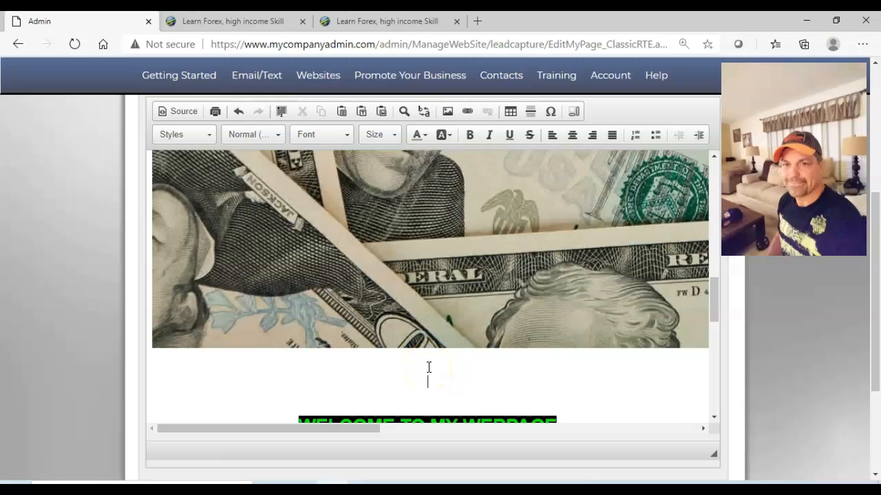
pyautogui.click(713, 417)
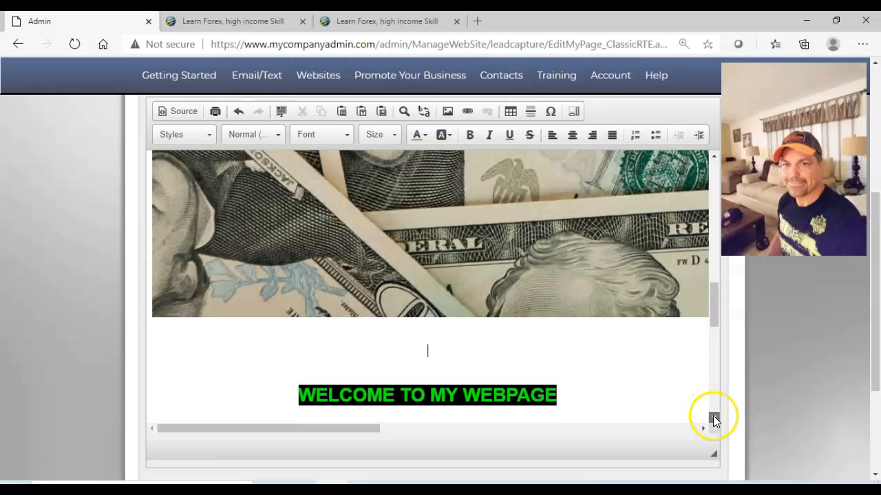
pyautogui.click(714, 417)
pyautogui.click(713, 417)
pyautogui.click(713, 417)
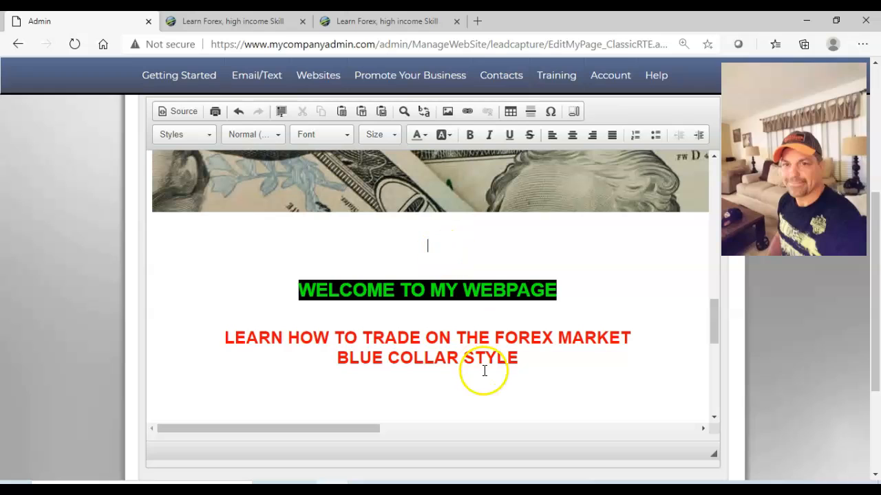
# Apply a black background color to the LEARN HOW TO TRADE ON THE FOREX MARKET BLUE COLLAR STYLE heading.
pyautogui.moveTo(515, 357); pyautogui.dragTo(226, 337)
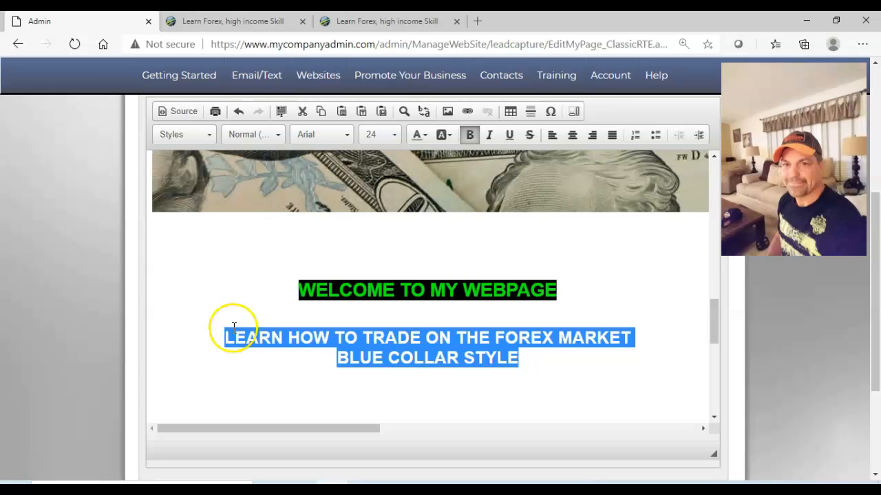
pyautogui.click(447, 134)
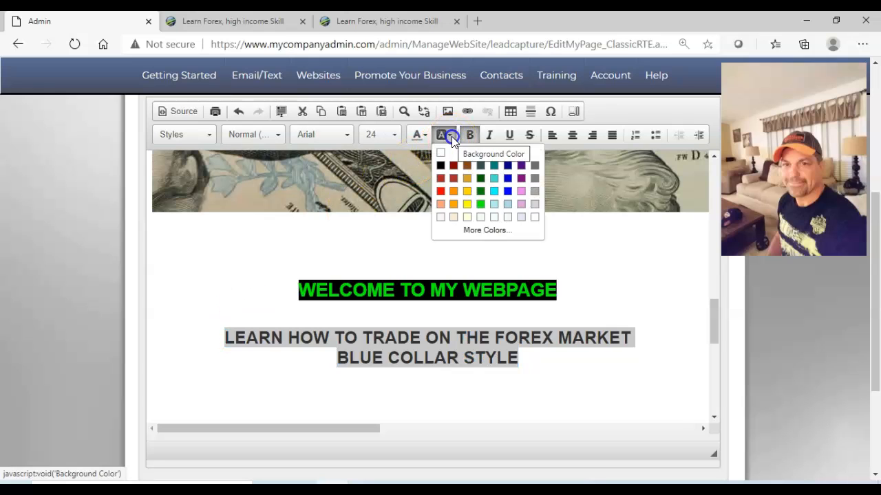
pyautogui.click(442, 159)
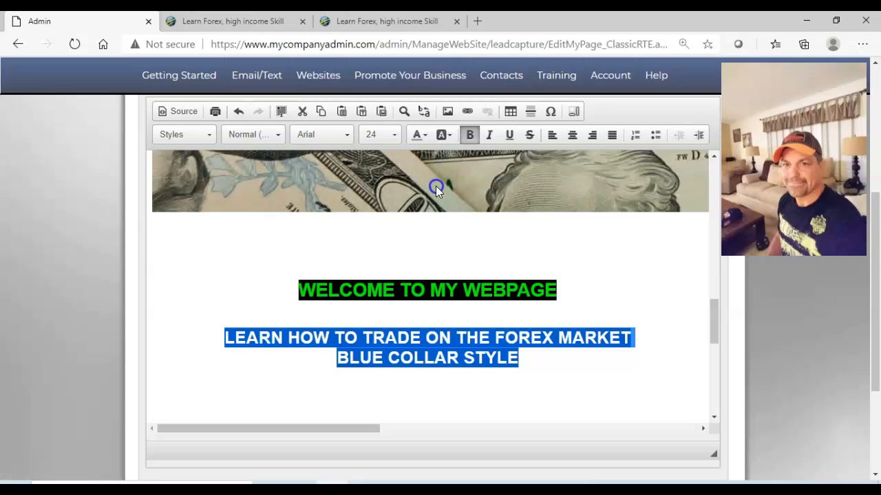
pyautogui.click(457, 387)
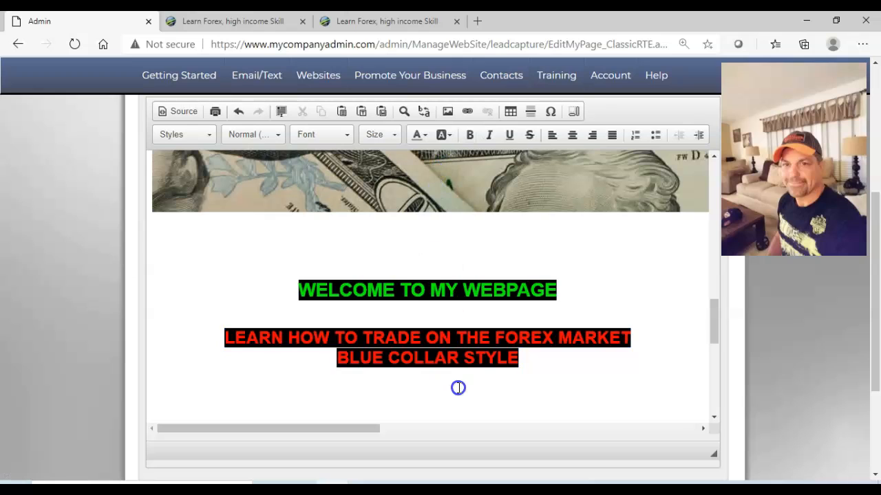
# Delete the Get Started Now! button image below the red heading.
pyautogui.click(714, 417)
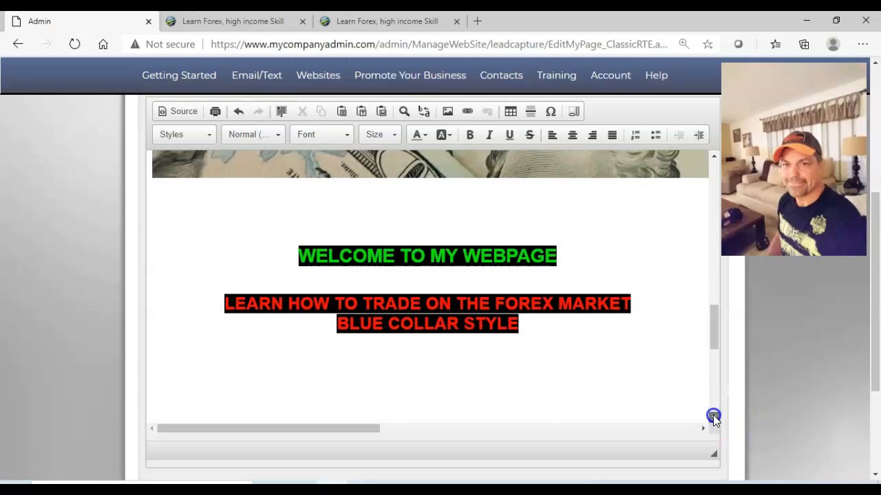
pyautogui.click(714, 416)
pyautogui.click(483, 367)
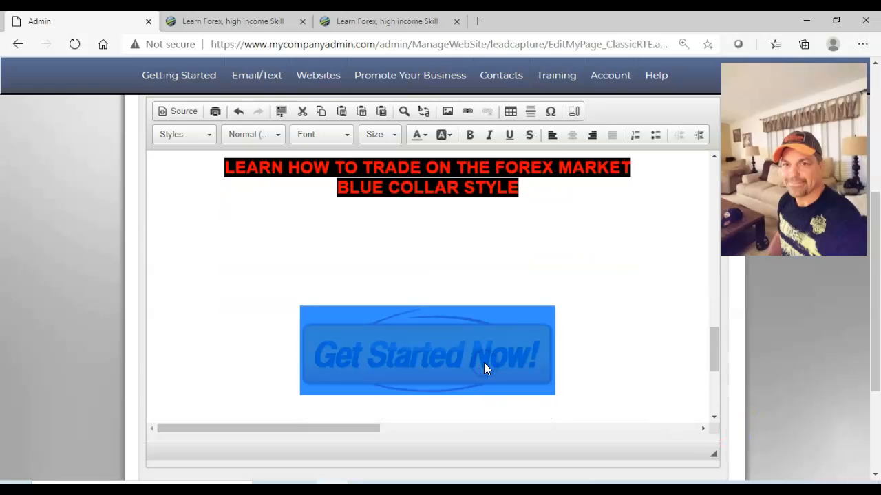
pyautogui.press('Delete')
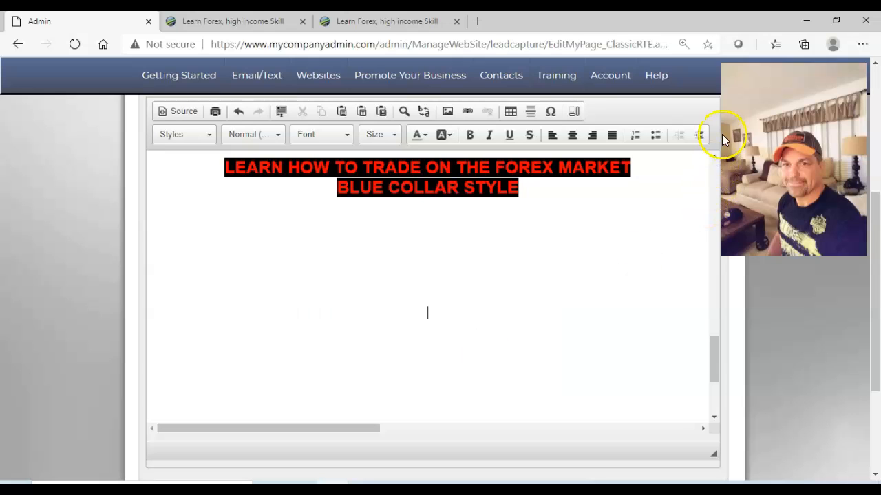
# Insert new-get-started-now.png from the server's Custom Library on a blank line slightly closer to the red heading.
pyautogui.click(713, 156)
pyautogui.click(712, 157)
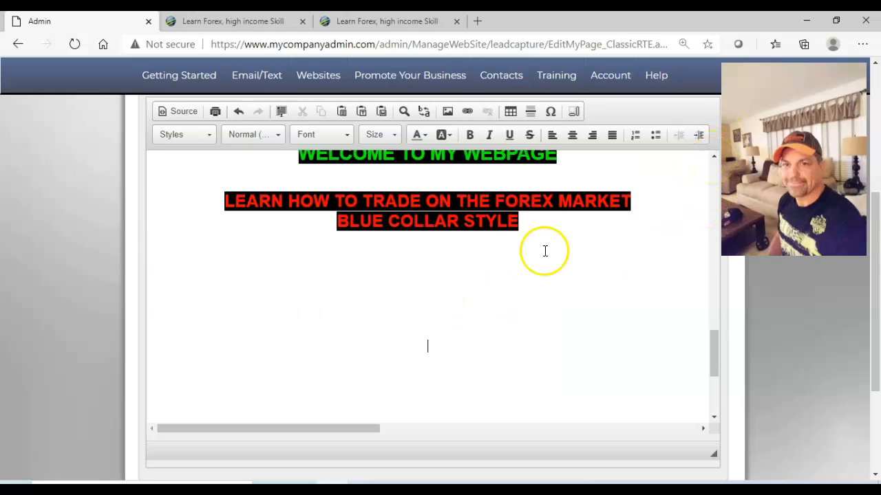
pyautogui.click(427, 333)
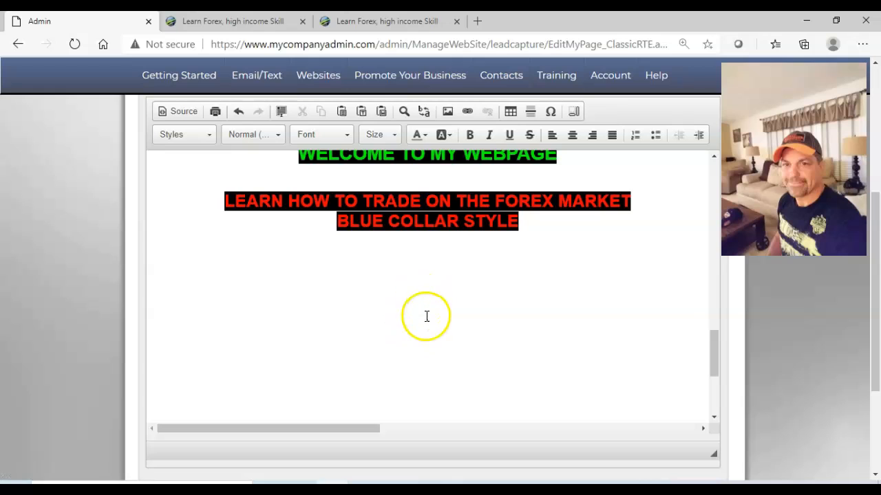
pyautogui.click(447, 111)
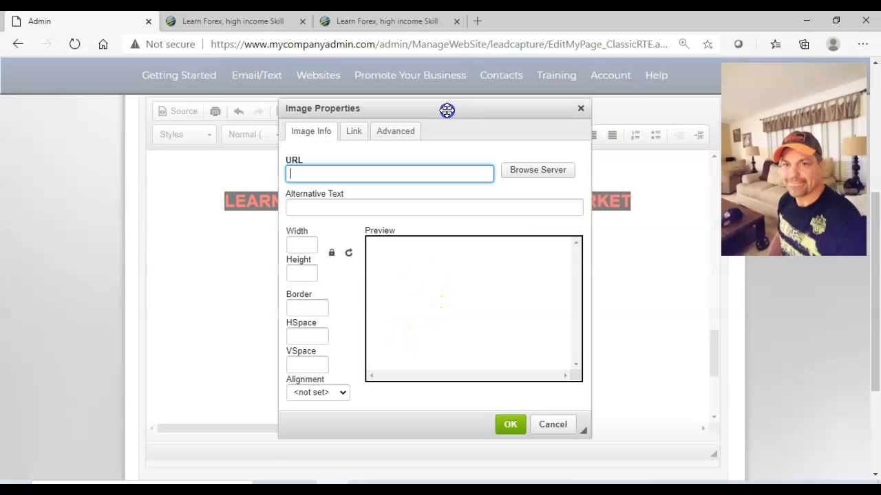
pyautogui.click(579, 110)
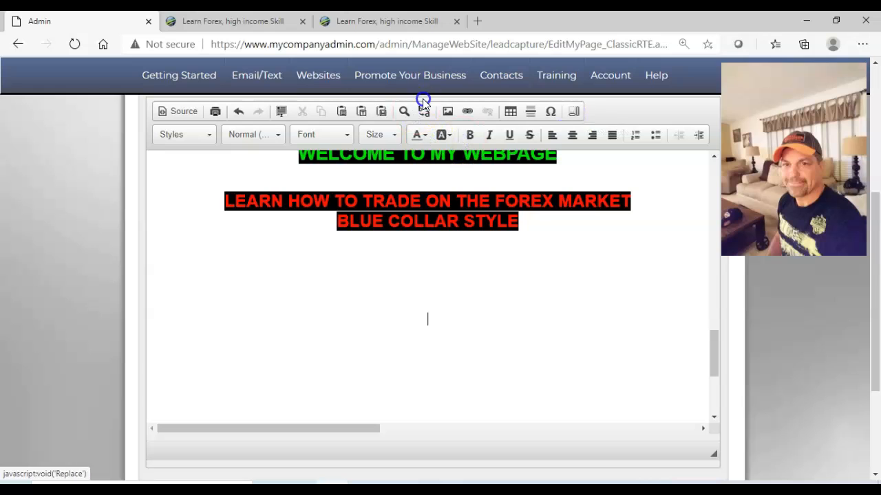
pyautogui.click(448, 112)
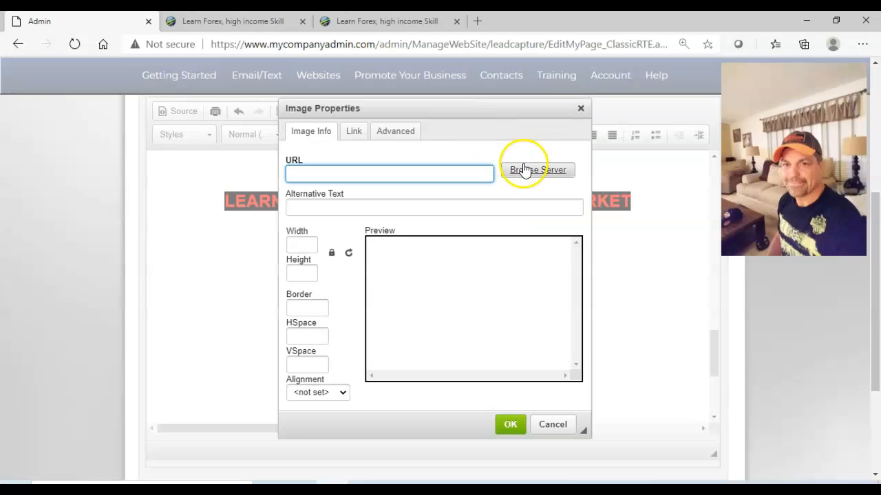
pyautogui.click(538, 172)
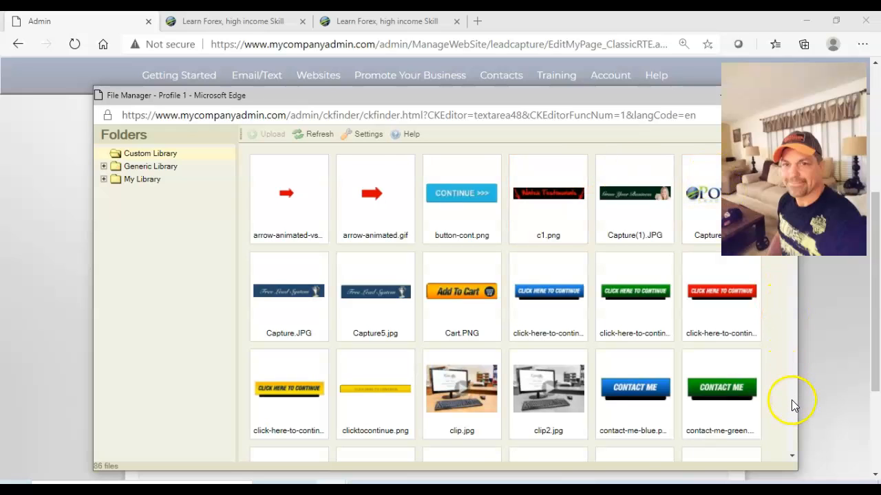
pyautogui.scroll(-3, 792, 399)
pyautogui.scroll(-3, 791, 400)
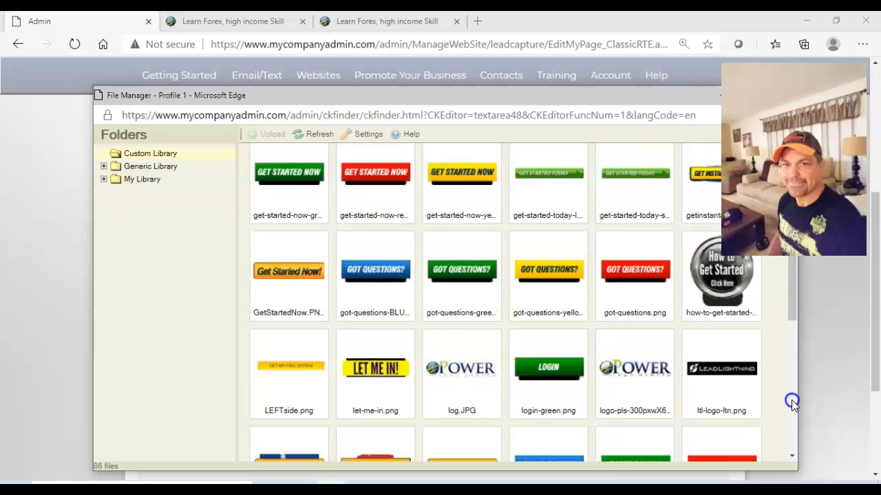
pyautogui.doubleClick(375, 424)
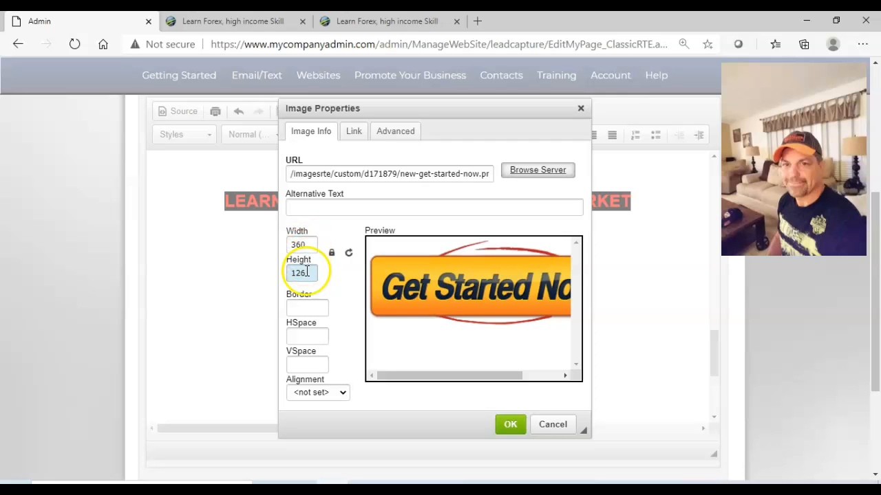
pyautogui.click(509, 427)
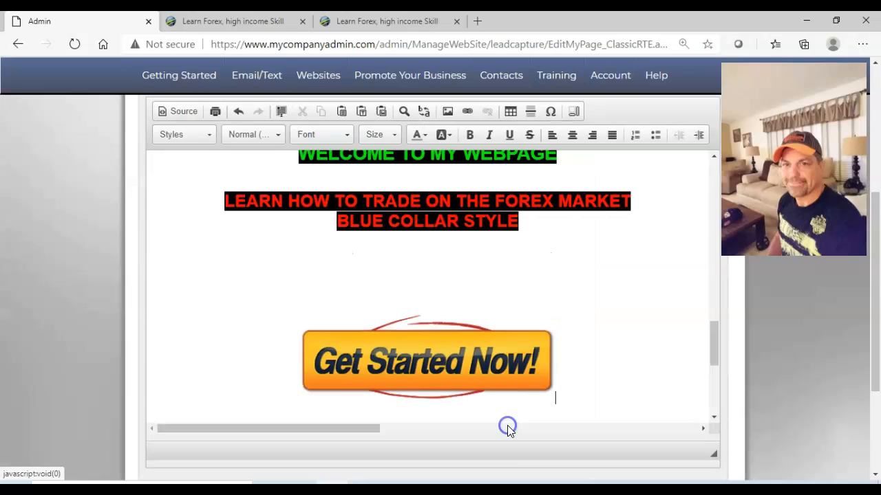
# Save the sales page text changes and view the updated webpage.
pyautogui.click(714, 418)
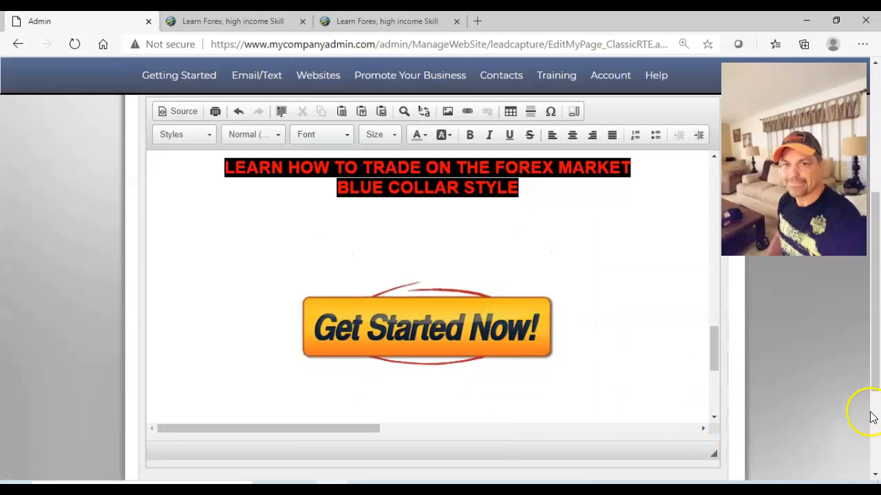
pyautogui.scroll(-3, 872, 418)
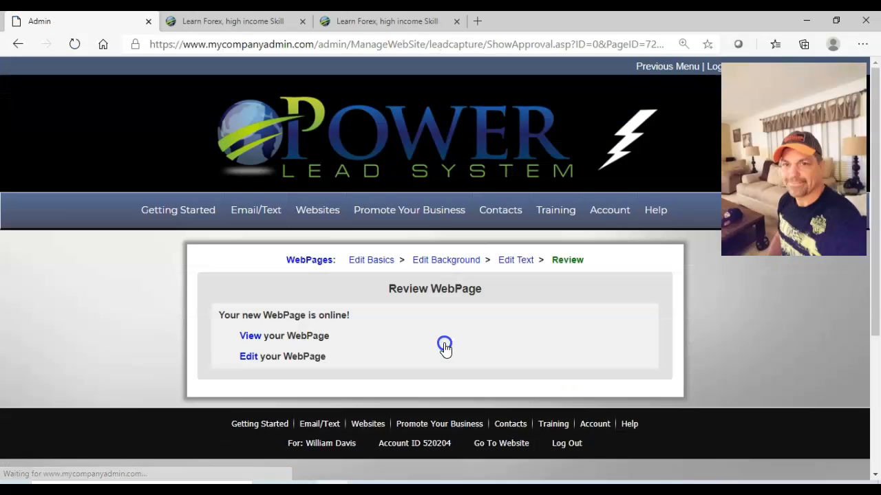
pyautogui.click(249, 336)
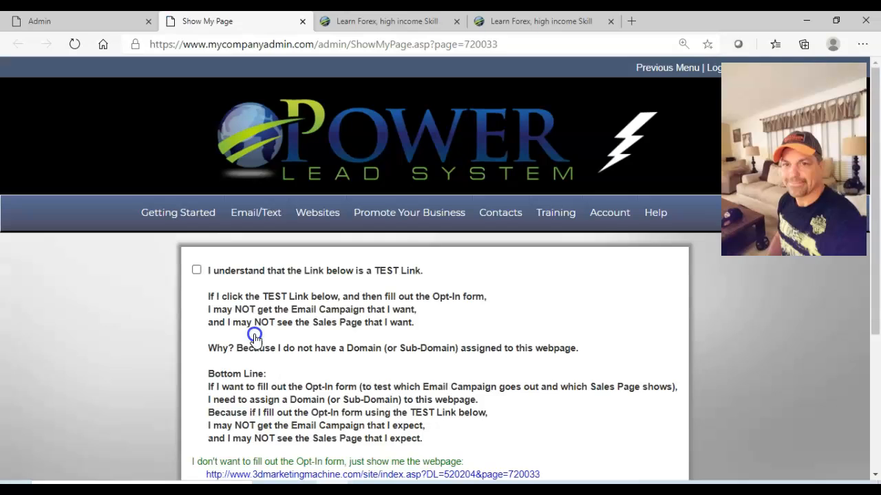
pyautogui.click(383, 462)
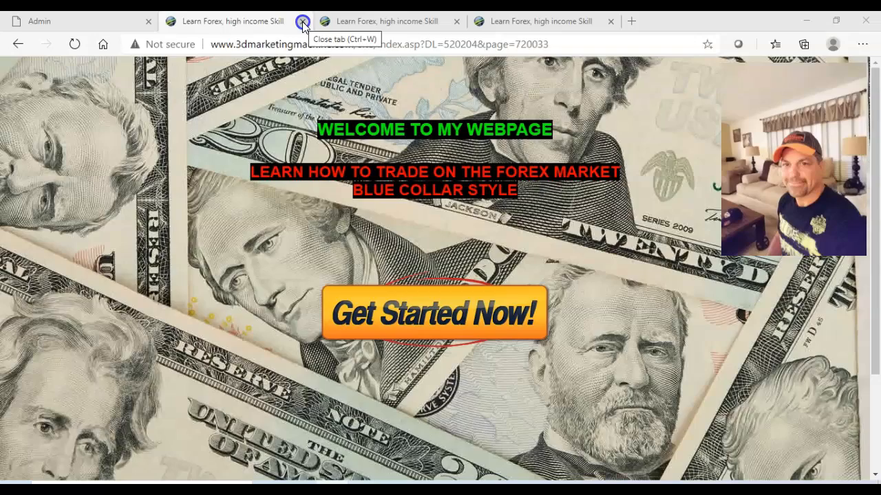
# Compare the updated webpage with its earlier version and close the two outdated webpage tabs.
pyautogui.click(373, 21)
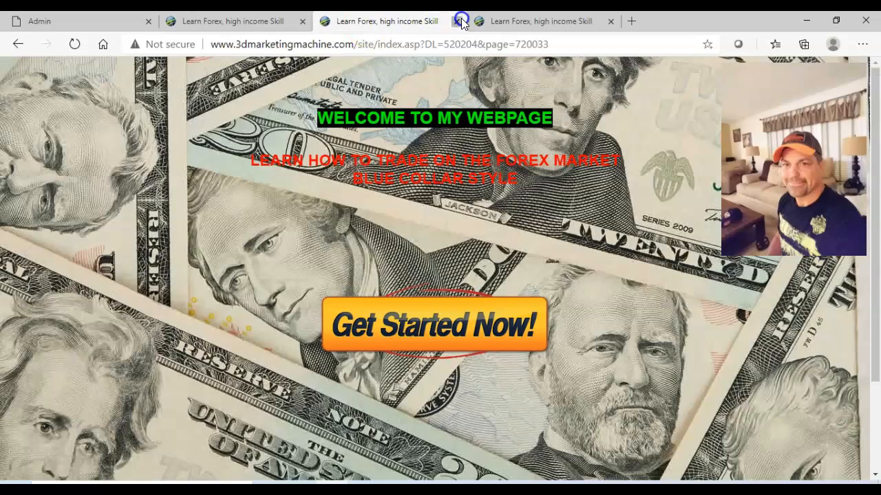
pyautogui.click(461, 22)
pyautogui.click(455, 21)
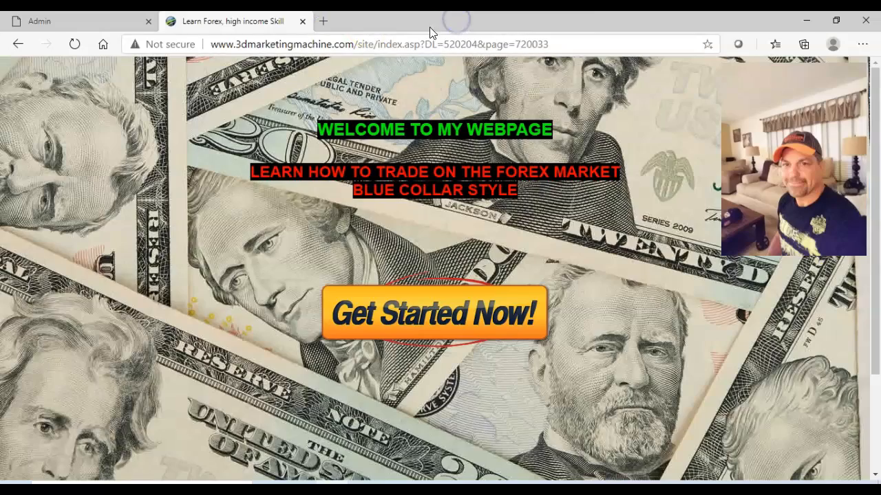
# Reopen the sales page text for editing and place the cursor on the blank line between the red heading and the Get Started Now! image.
pyautogui.click(79, 29)
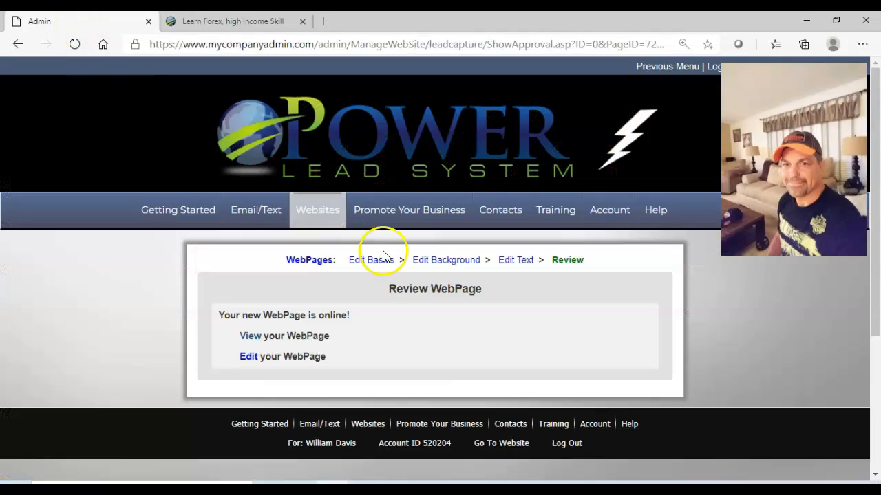
pyautogui.click(516, 261)
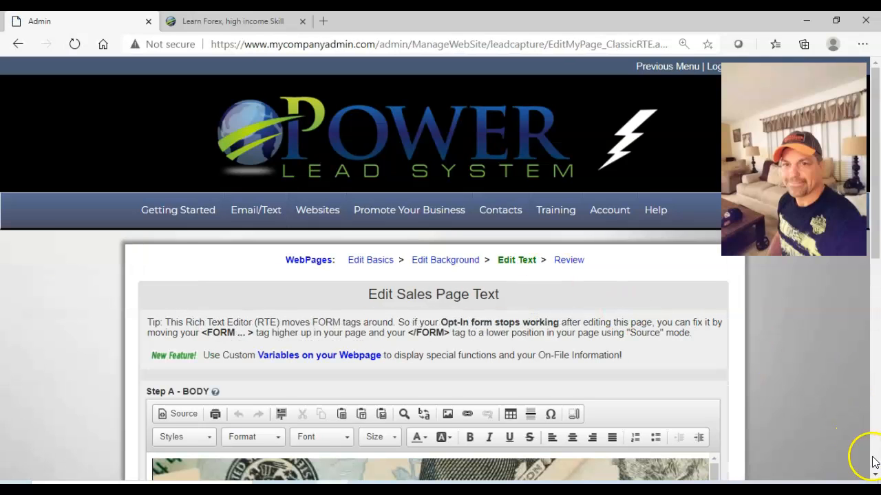
pyautogui.scroll(-4, 875, 474)
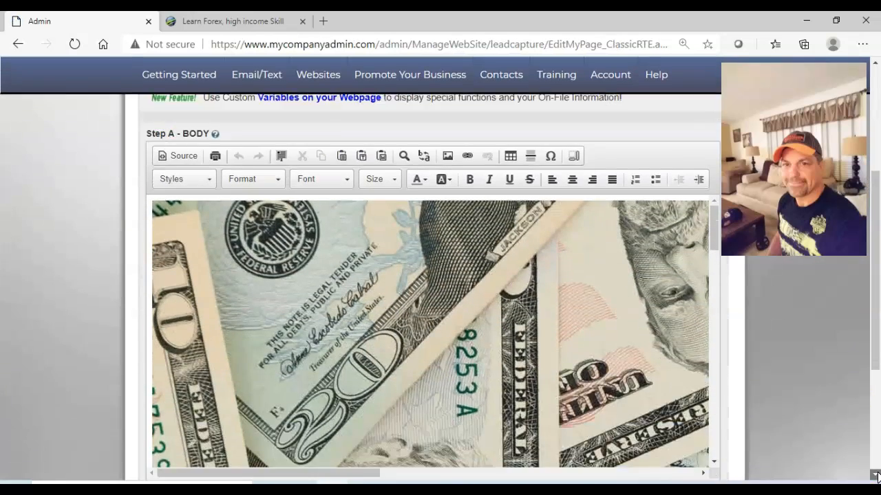
pyautogui.scroll(-2, 718, 407)
pyautogui.scroll(-3, 714, 356)
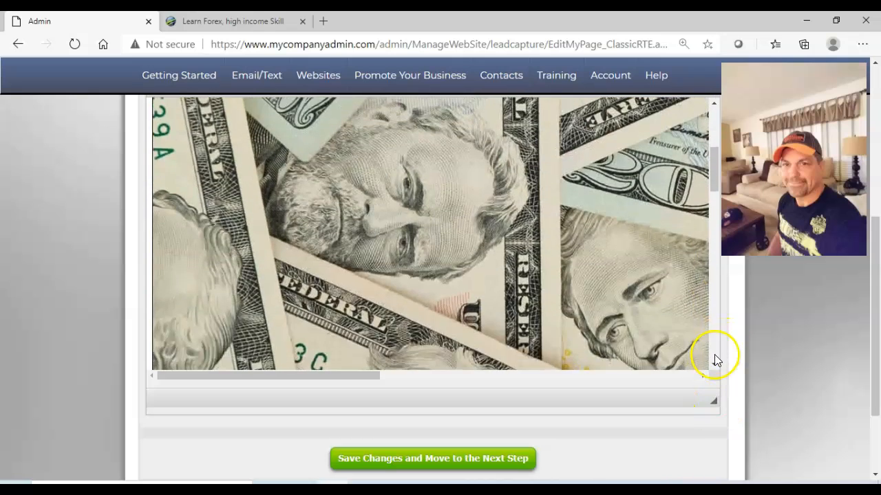
pyautogui.scroll(-6, 714, 357)
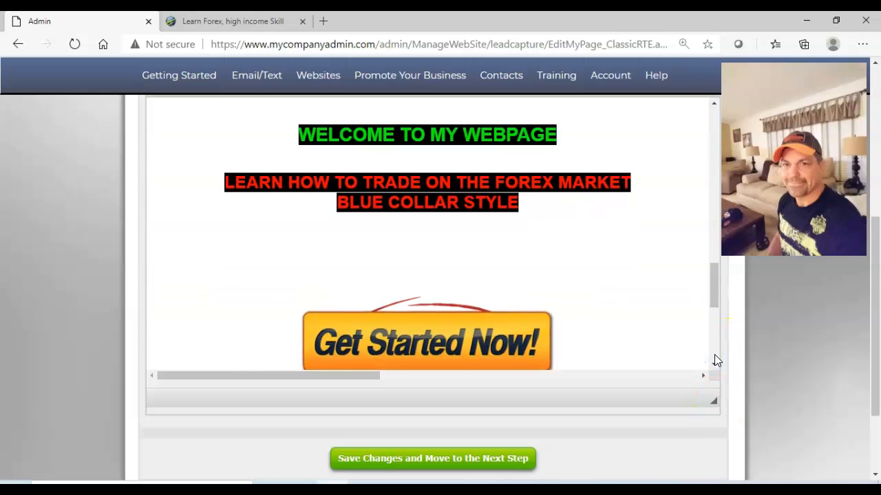
pyautogui.click(873, 67)
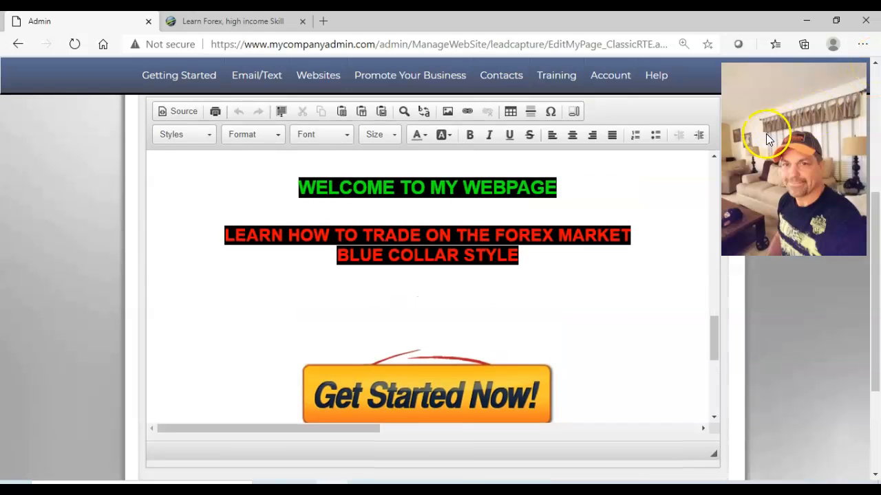
pyautogui.click(712, 157)
pyautogui.click(711, 159)
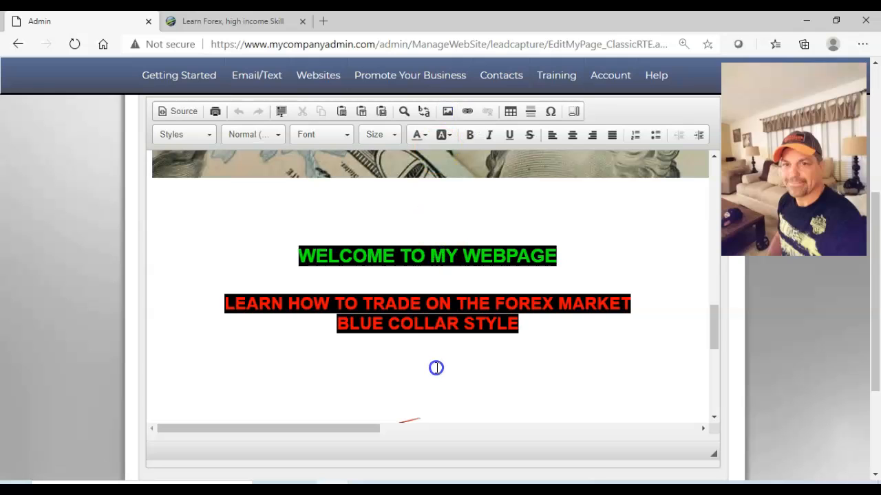
# Insert 3D Racecar.jpg from the server's My Library on the blank line between the red heading and the Get Started Now! image.
pyautogui.click(449, 110)
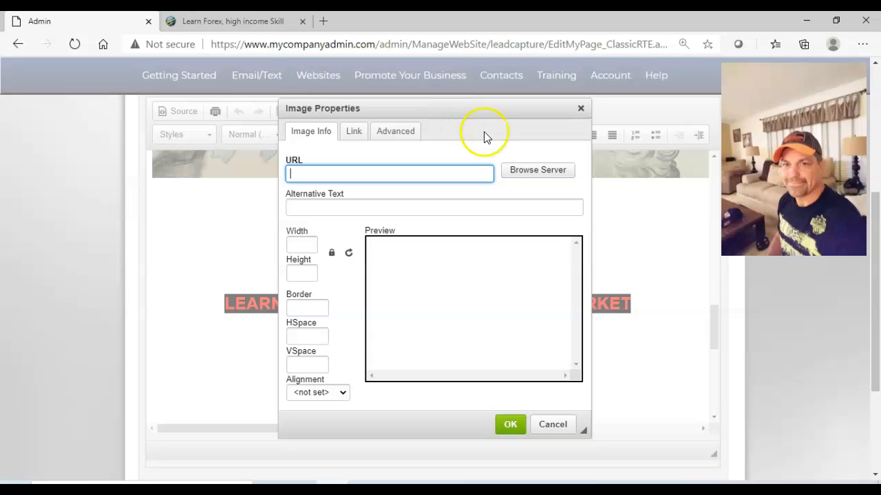
pyautogui.click(536, 173)
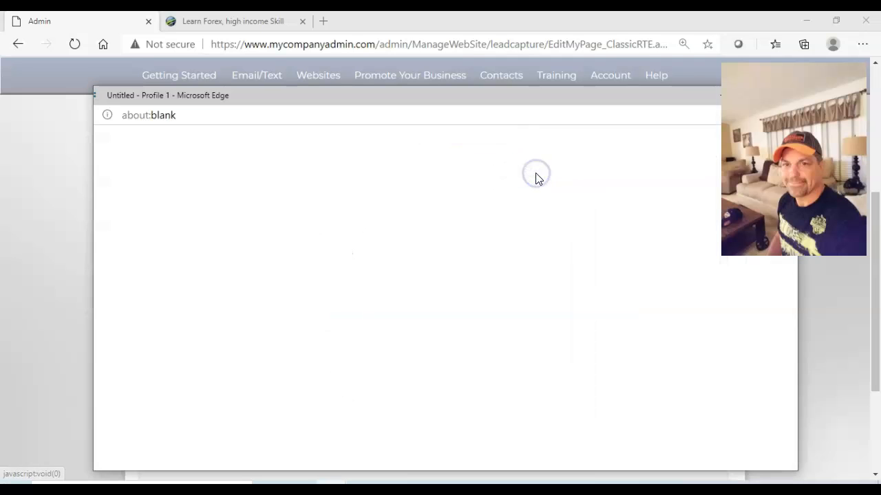
pyautogui.click(571, 179)
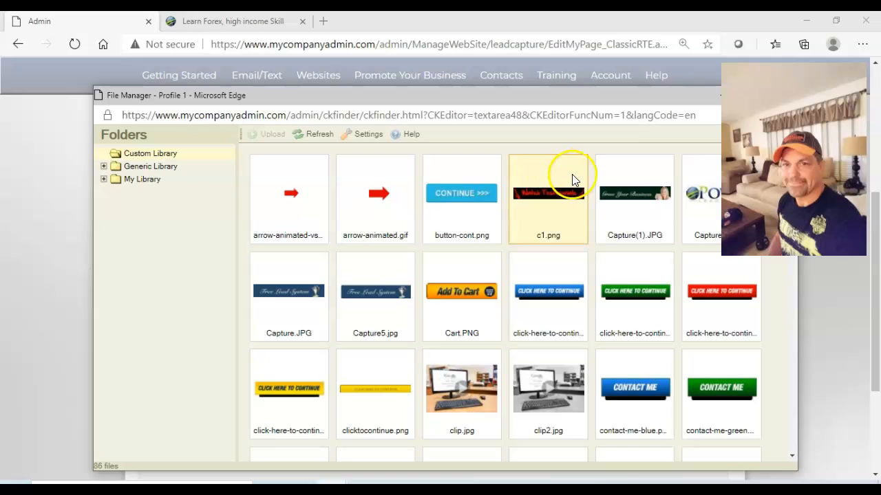
pyautogui.click(792, 454)
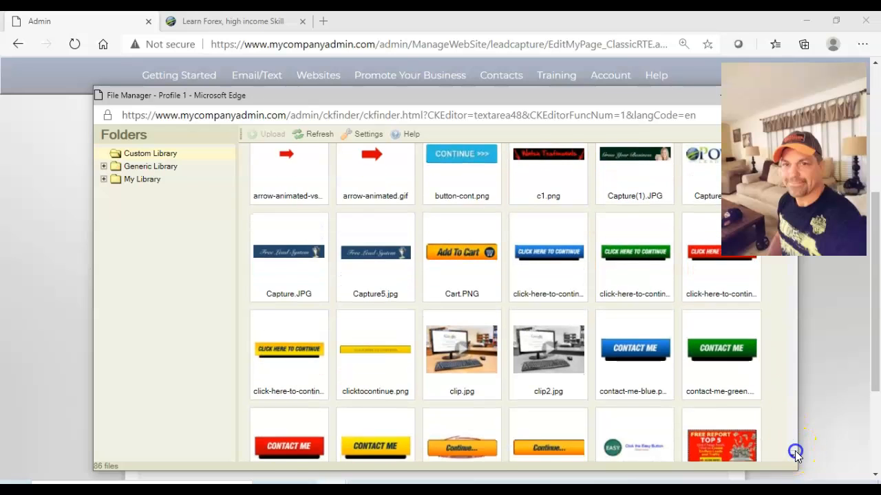
pyautogui.click(144, 183)
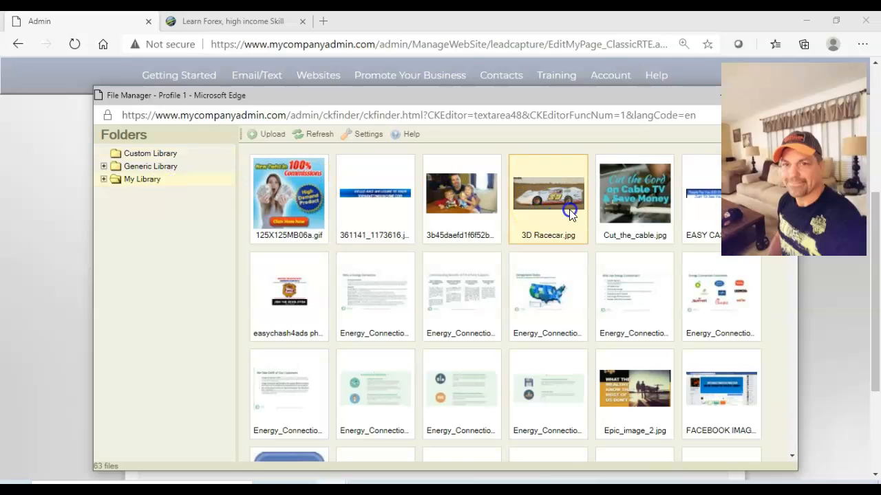
pyautogui.click(792, 407)
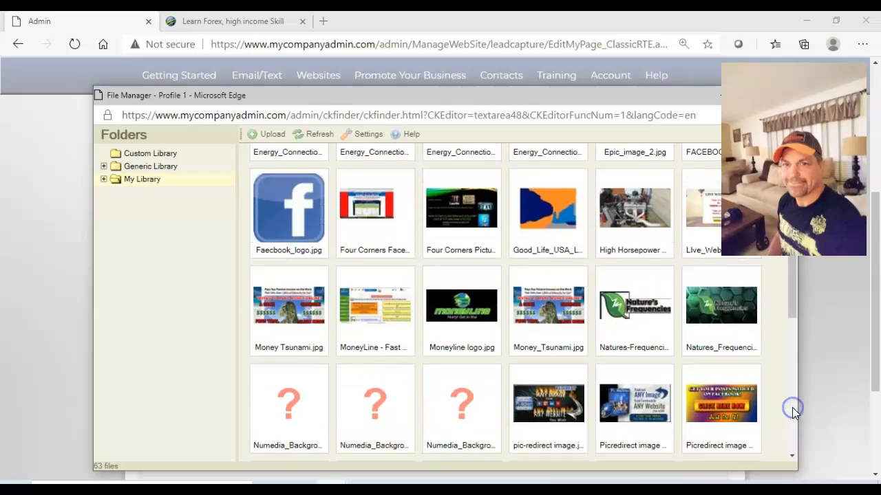
pyautogui.click(791, 166)
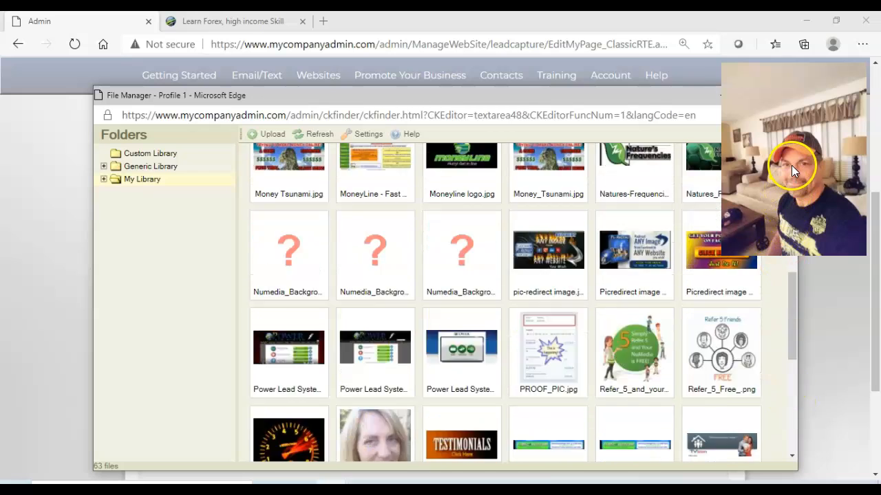
pyautogui.click(791, 165)
pyautogui.click(790, 166)
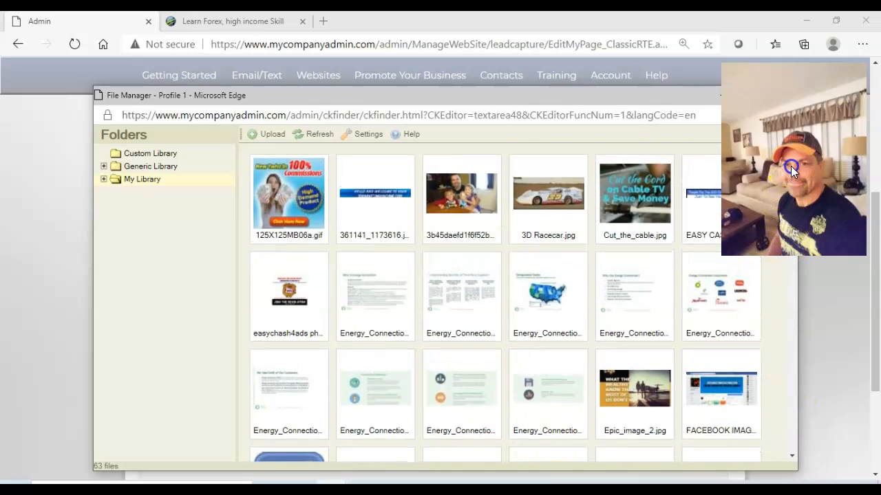
pyautogui.doubleClick(549, 198)
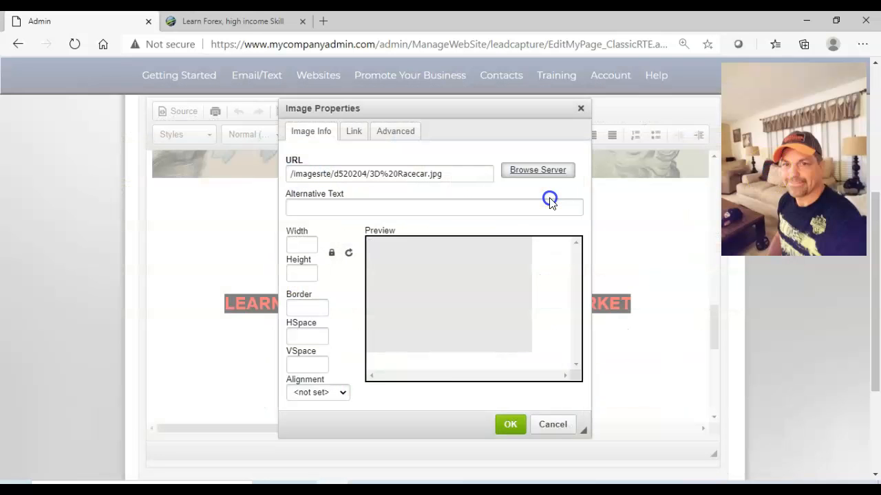
pyautogui.click(513, 424)
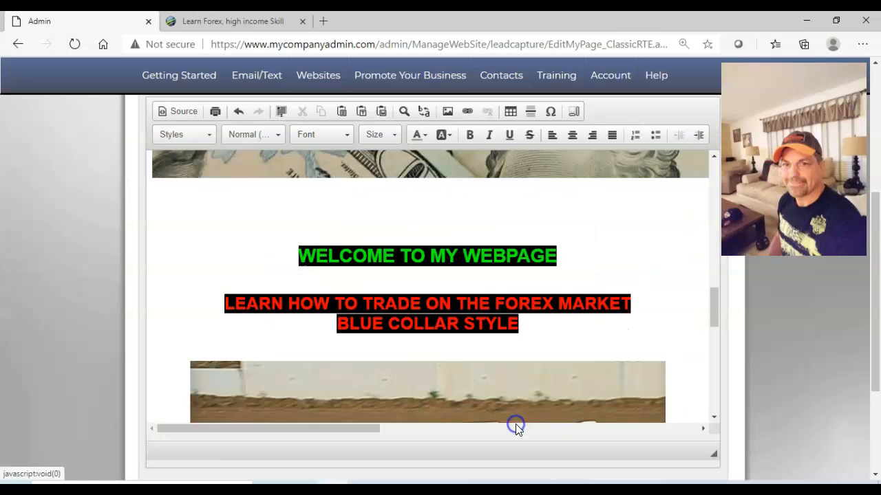
# Save the sales page text changes, view the updated webpage down to its end, and close its tab.
pyautogui.scroll(-10, 712, 397)
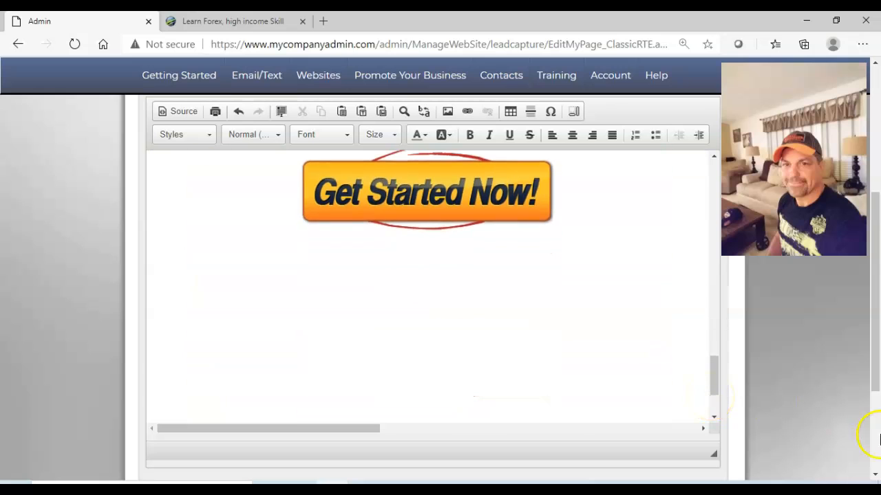
pyautogui.scroll(-3, 865, 429)
pyautogui.click(420, 359)
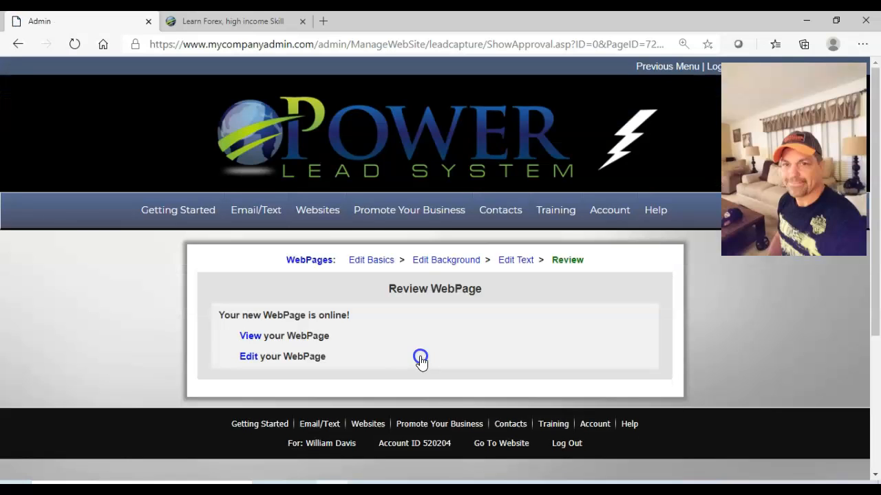
pyautogui.click(252, 337)
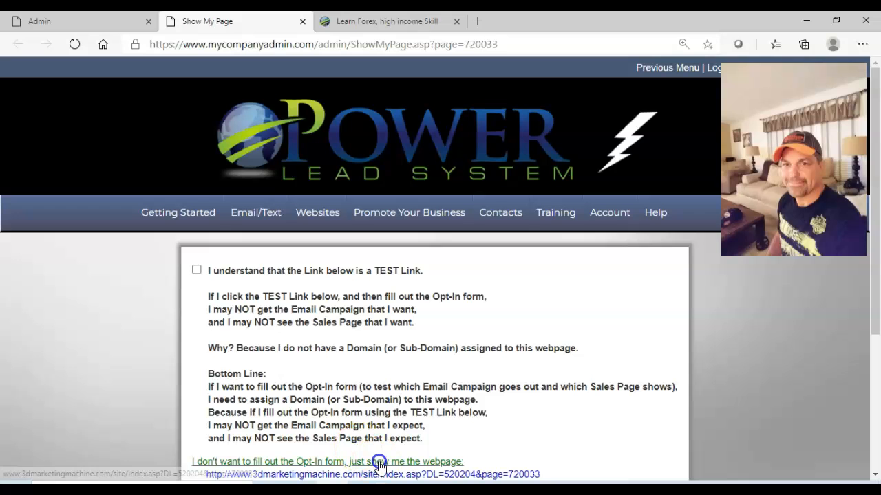
pyautogui.click(379, 464)
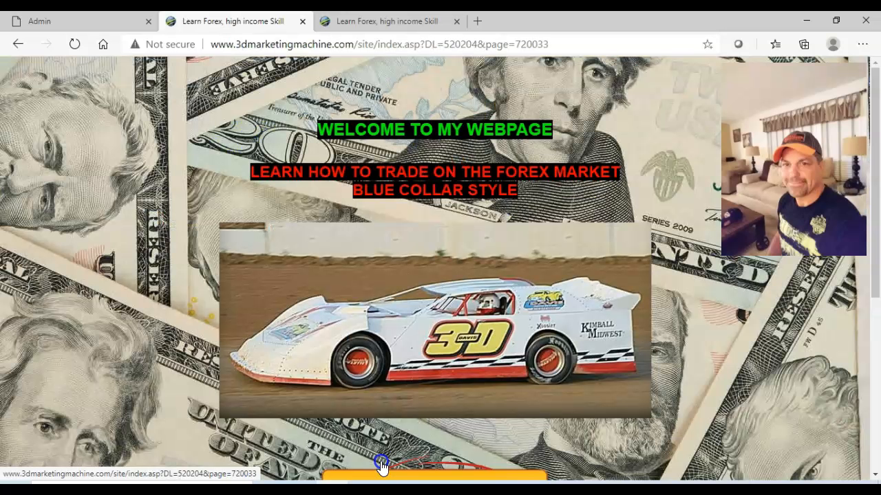
pyautogui.click(875, 468)
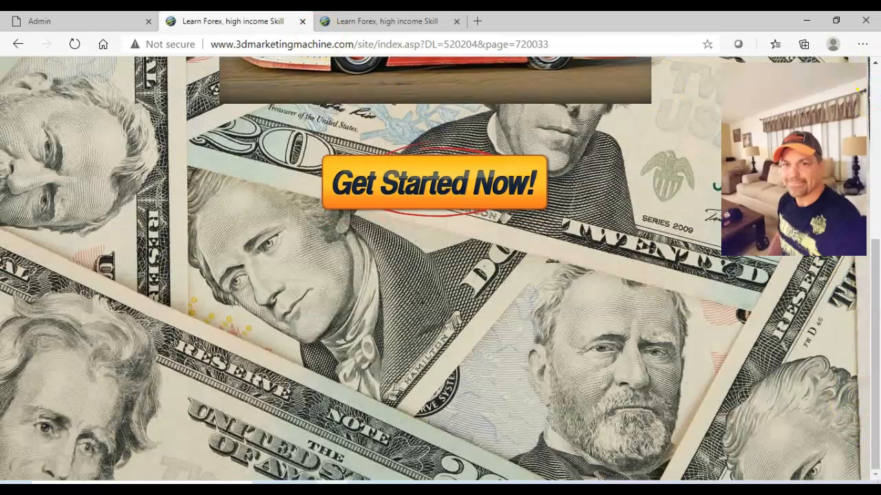
pyautogui.click(302, 21)
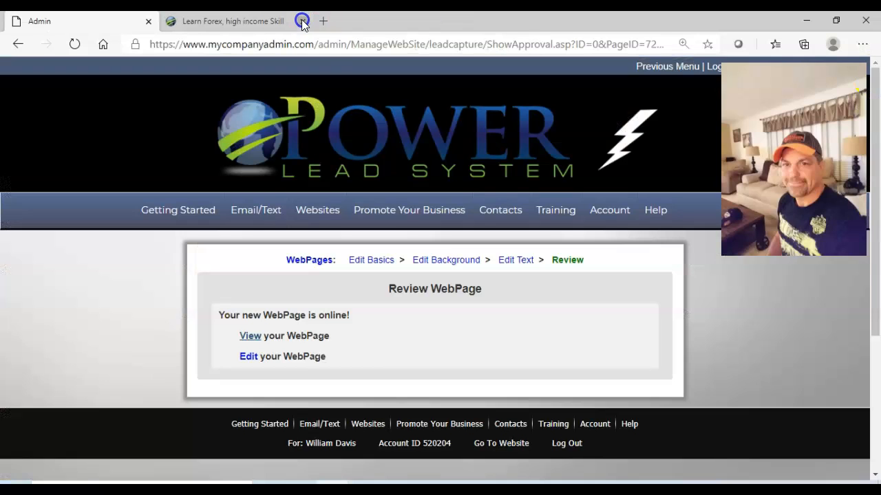
# Reopen the sales page text for editing and add three blank lines between the red heading and the racecar image.
pyautogui.click(513, 267)
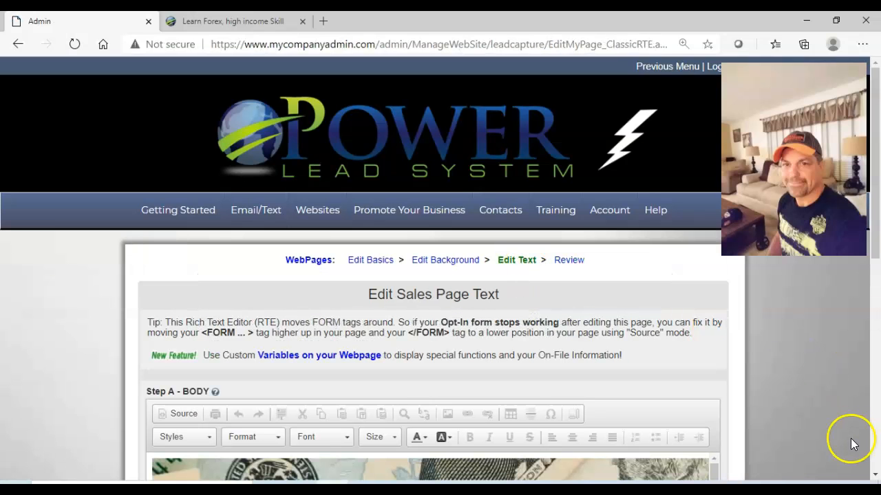
pyautogui.click(876, 475)
pyautogui.click(876, 475)
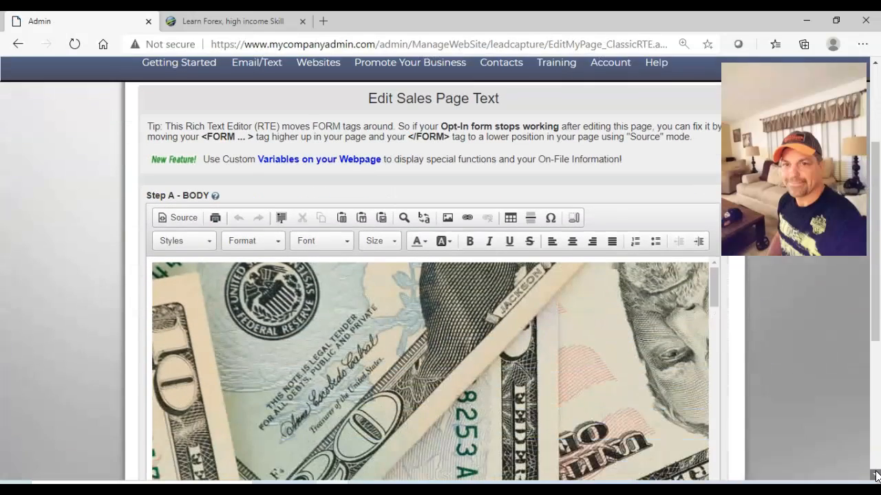
pyautogui.click(714, 403)
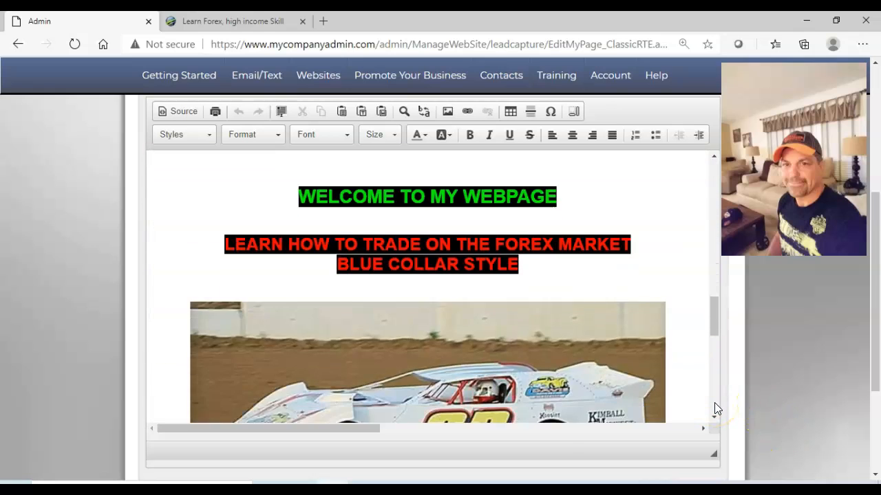
pyautogui.click(714, 403)
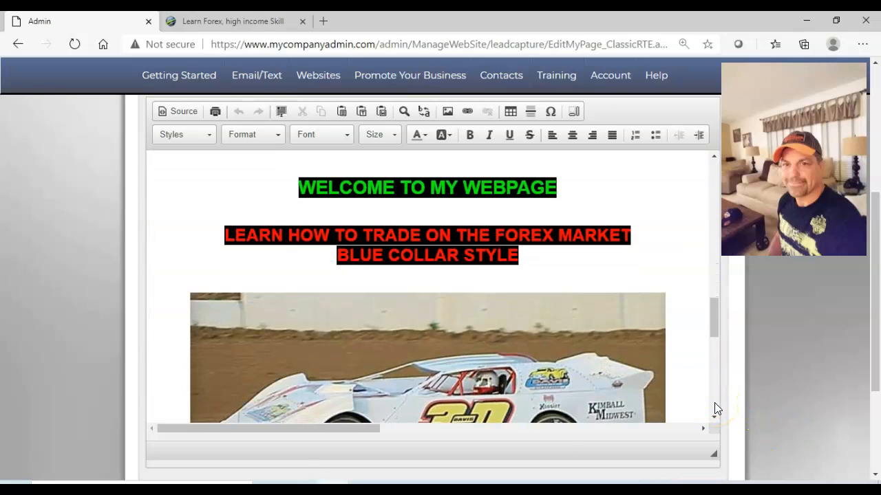
pyautogui.click(714, 404)
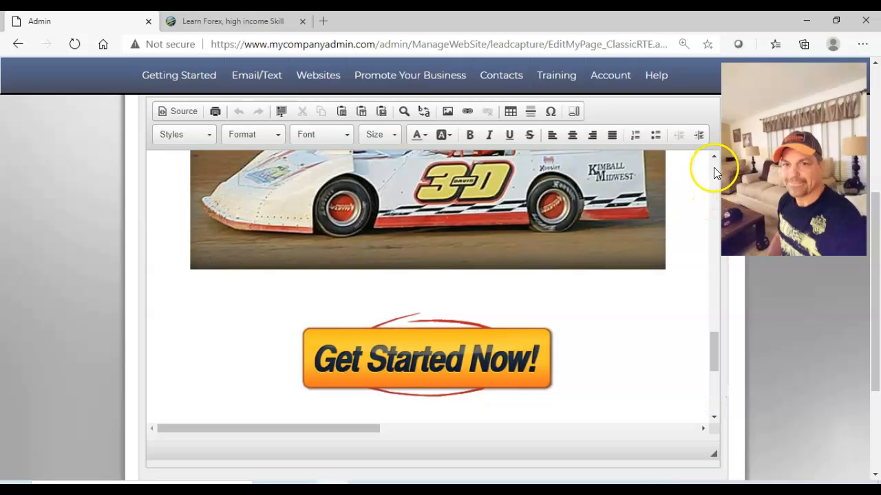
pyautogui.click(713, 156)
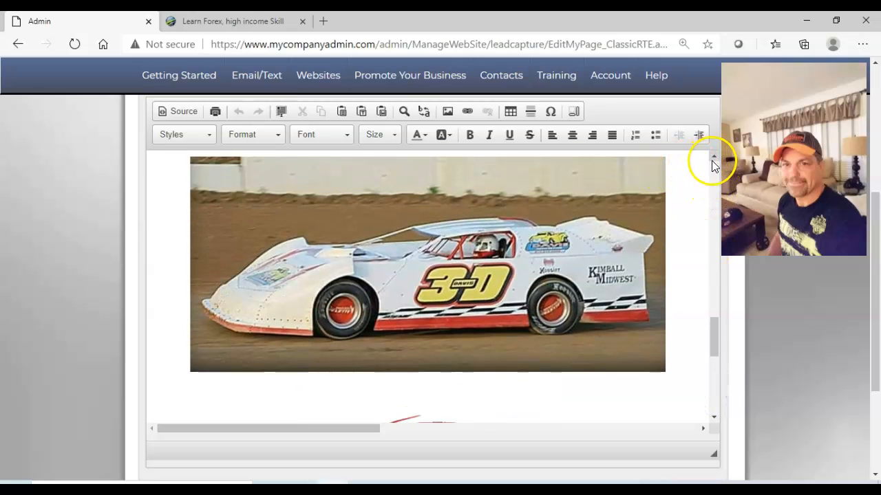
pyautogui.click(713, 157)
pyautogui.click(593, 190)
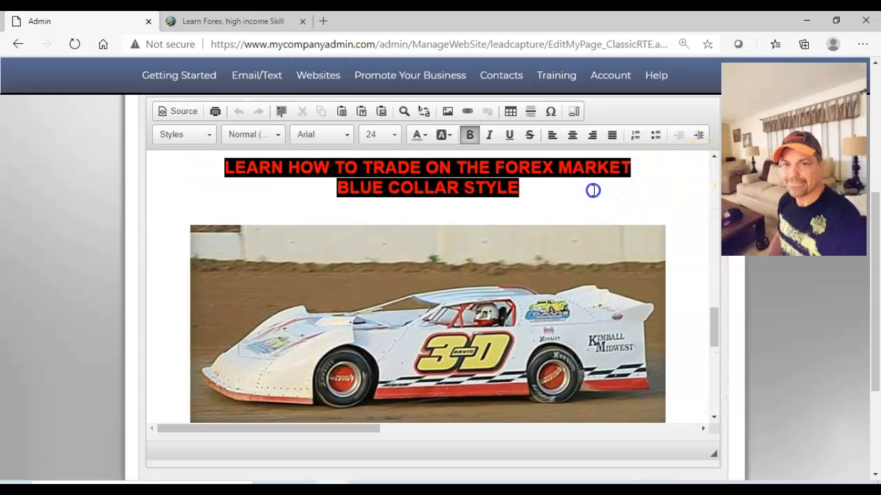
pyautogui.press('Return')
pyautogui.press('Return')
pyautogui.press('Return')
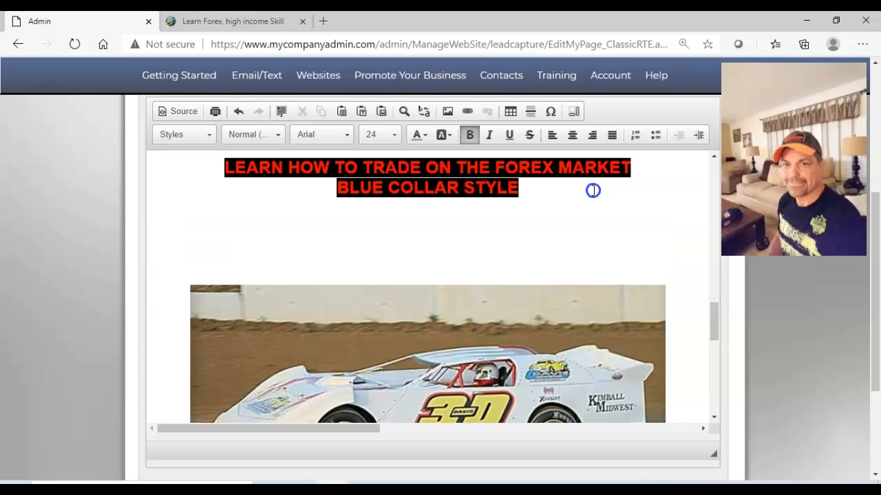
# Start inserting an image between the red heading and the racecar, and open the file upload form for the server's My Library.
pyautogui.click(446, 115)
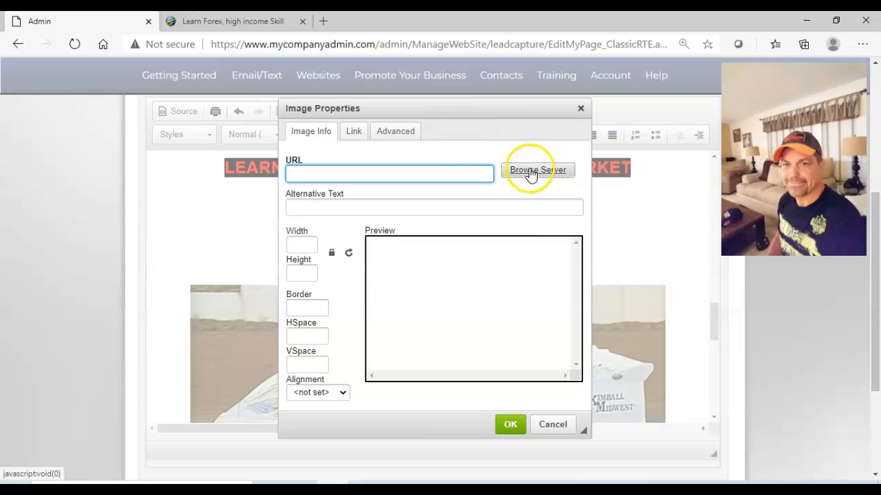
pyautogui.click(535, 172)
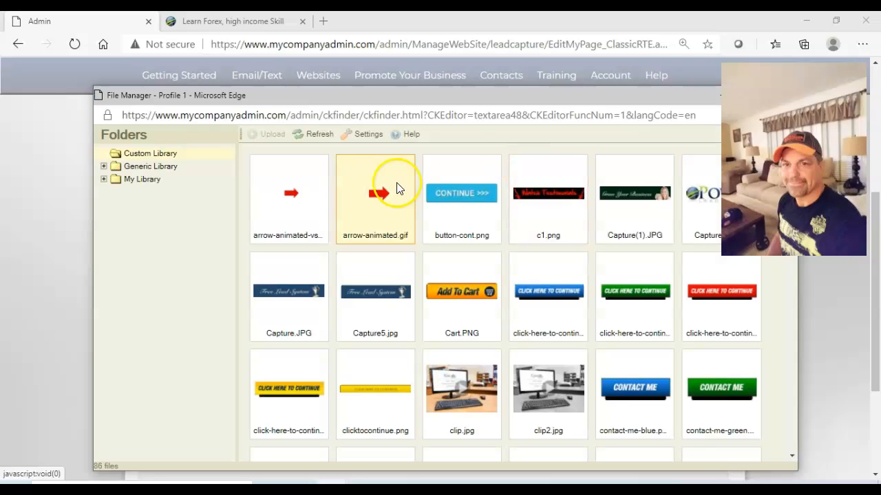
pyautogui.click(142, 180)
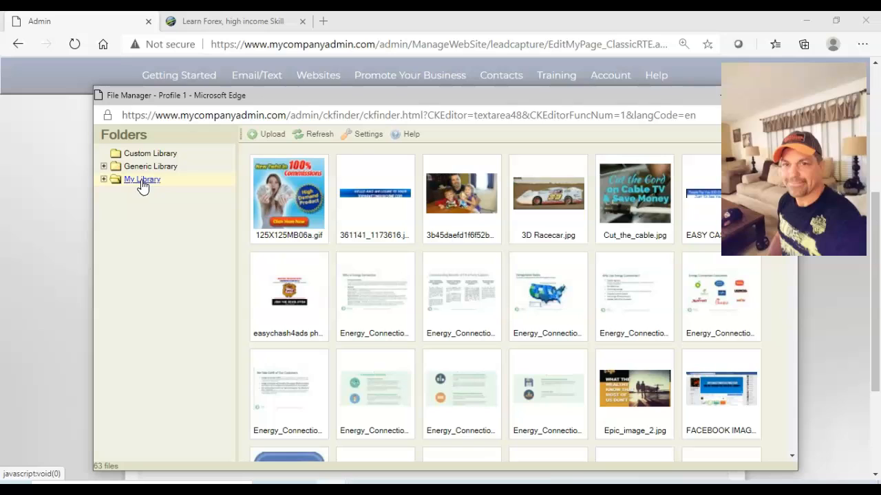
pyautogui.click(273, 136)
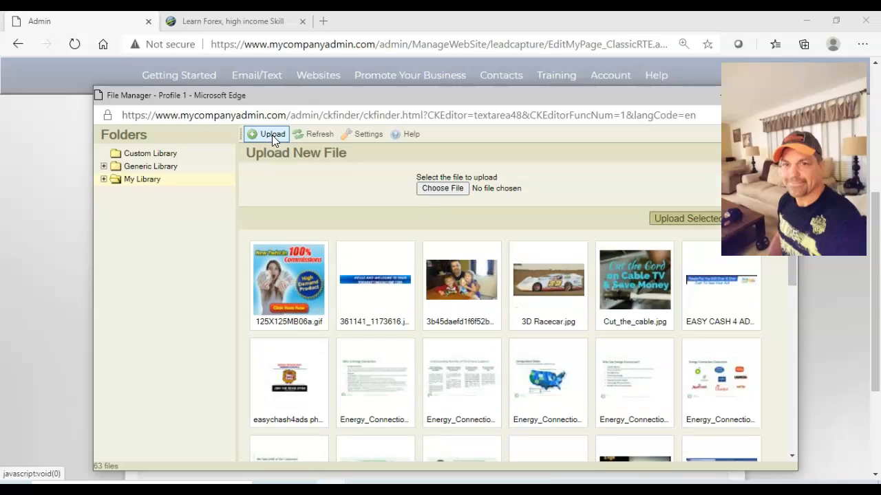
# Upload Forex.jpg from the computer's Pictures folder to My Library.
pyautogui.click(445, 189)
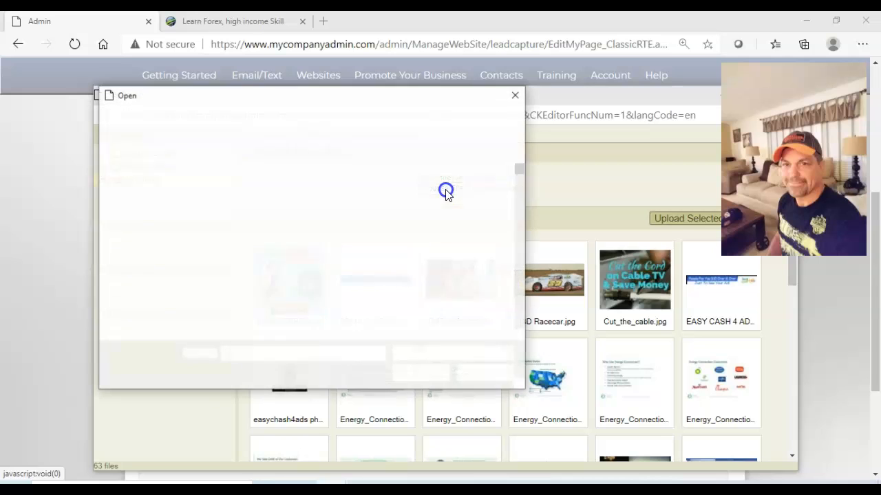
pyautogui.scroll(-2, 518, 290)
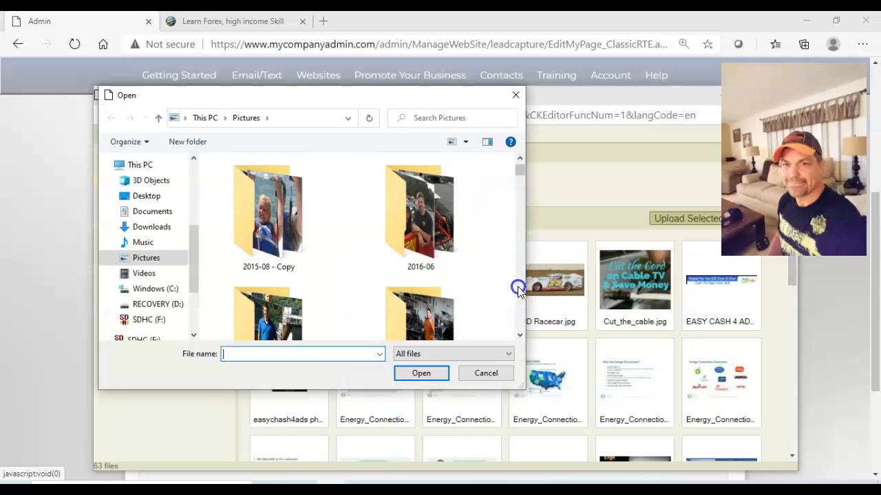
pyautogui.scroll(-5, 518, 290)
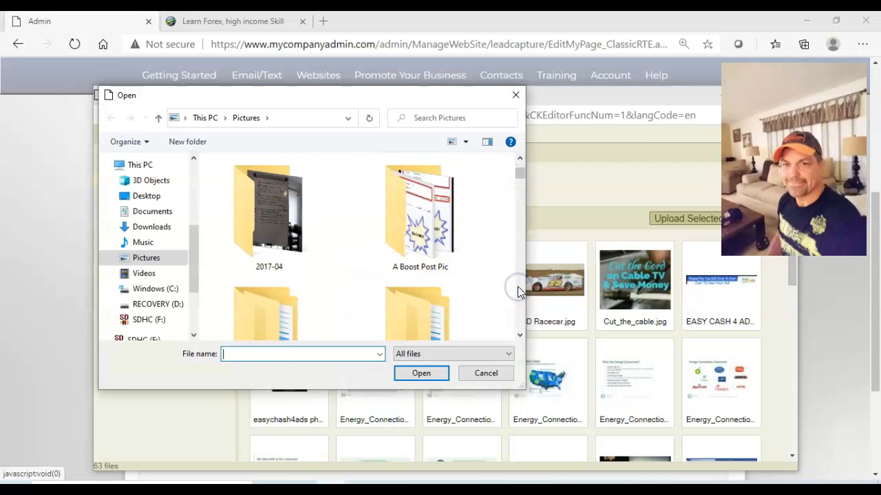
pyautogui.scroll(-5, 517, 286)
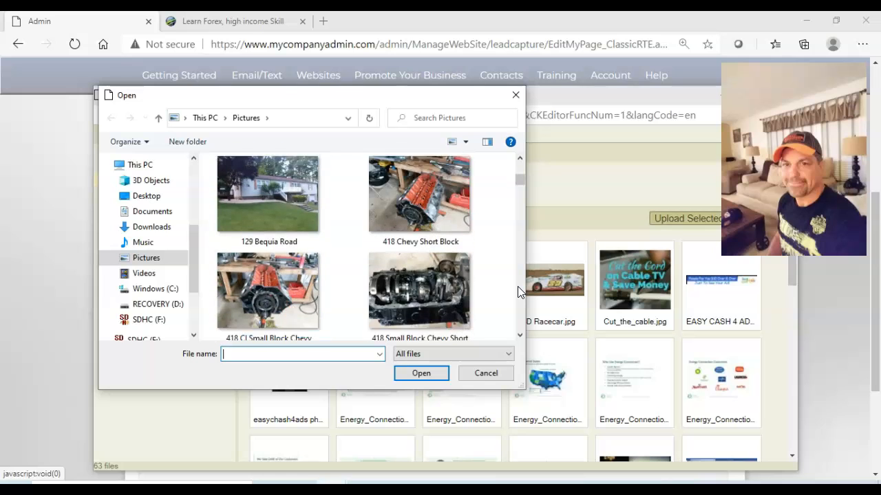
pyautogui.scroll(-8, 518, 289)
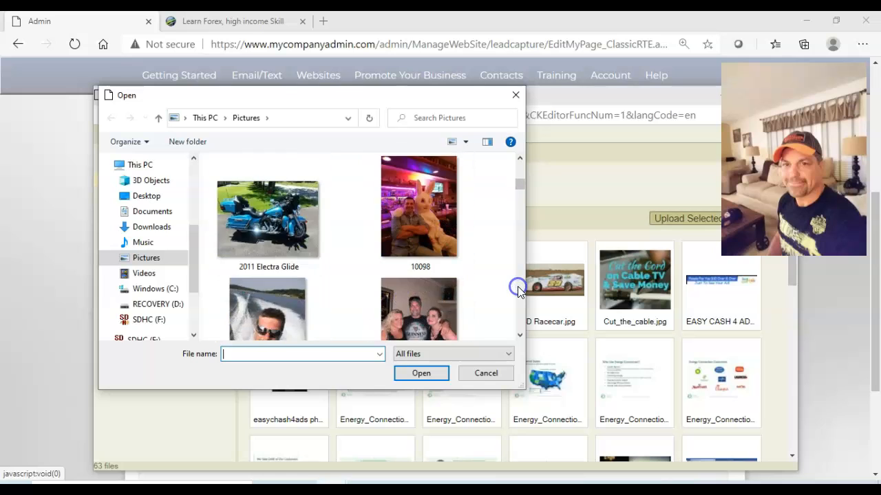
pyautogui.scroll(-8, 518, 286)
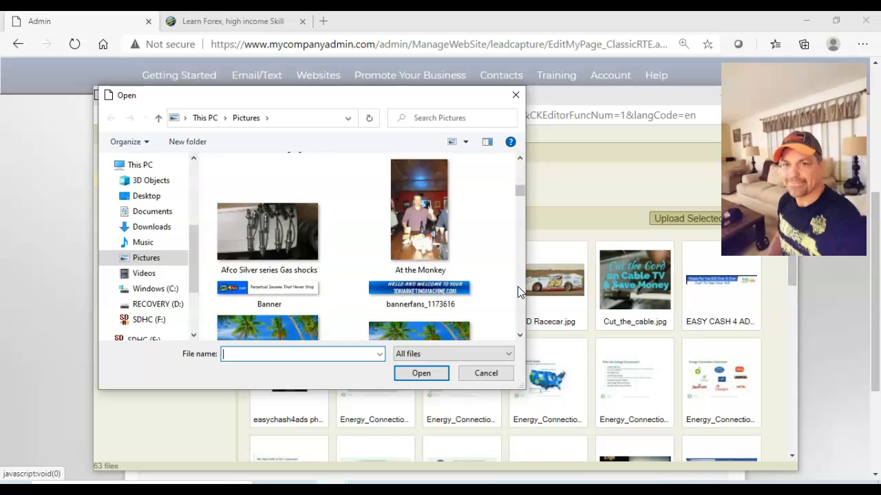
pyautogui.scroll(-8, 518, 291)
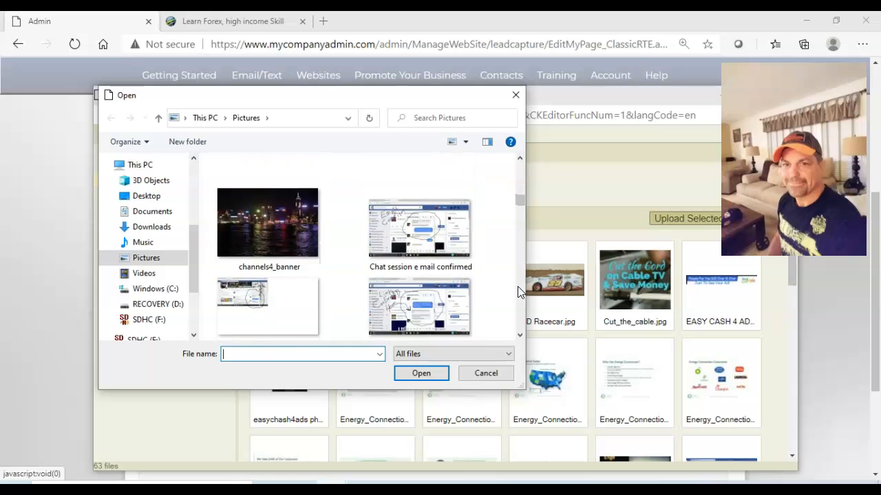
pyautogui.scroll(-8, 517, 291)
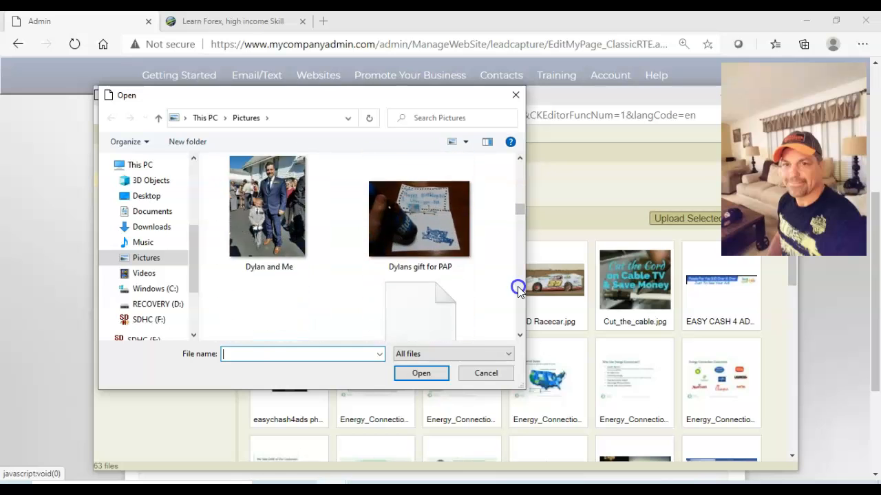
pyautogui.scroll(-1, 518, 291)
pyautogui.scroll(-6, 518, 291)
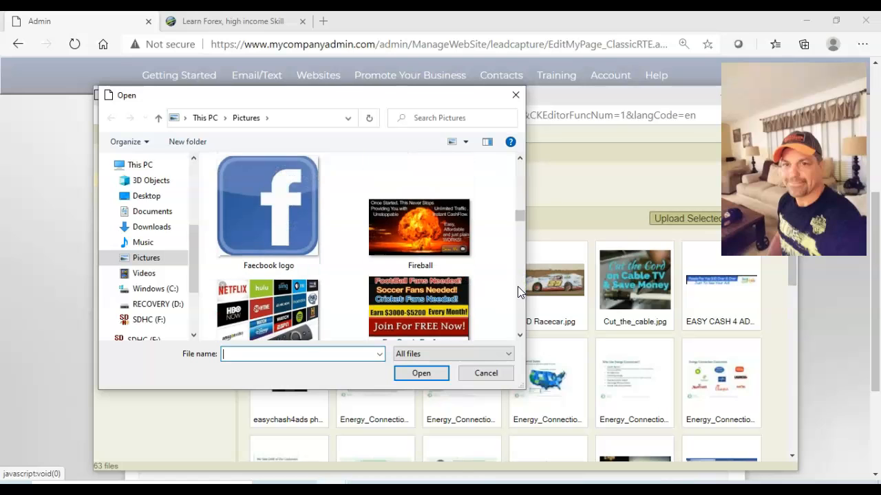
pyautogui.scroll(-3, 518, 291)
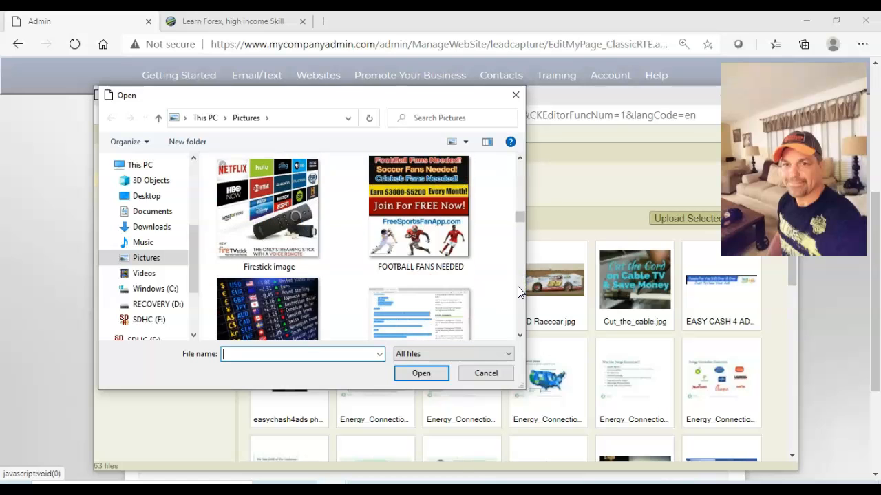
pyautogui.doubleClick(281, 310)
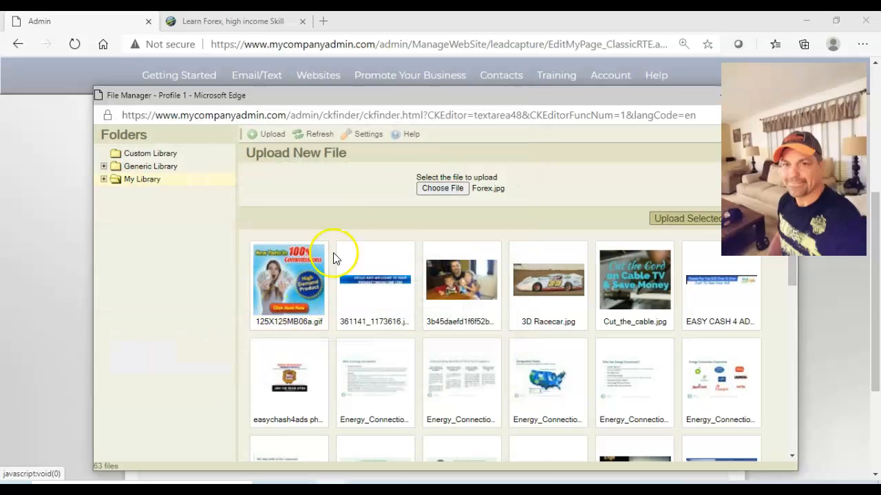
pyautogui.click(694, 217)
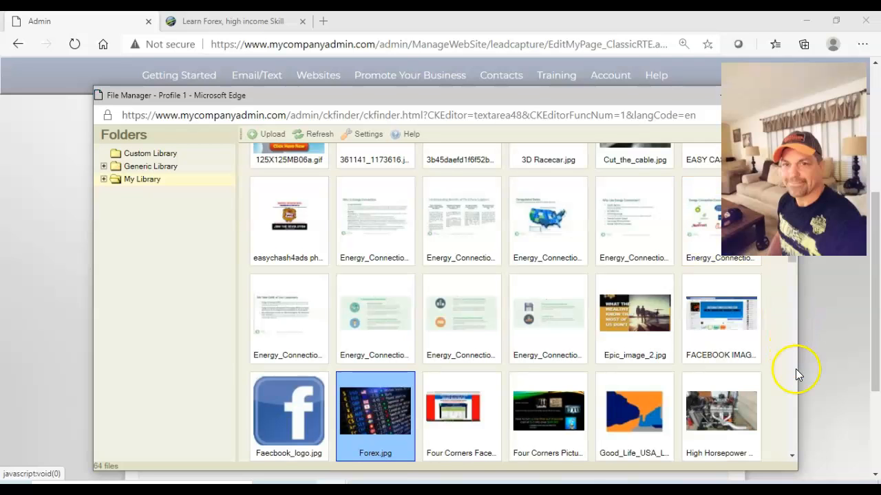
# Insert Forex.jpg from My Library between the red heading and the racecar image.
pyautogui.scroll(-4, 796, 369)
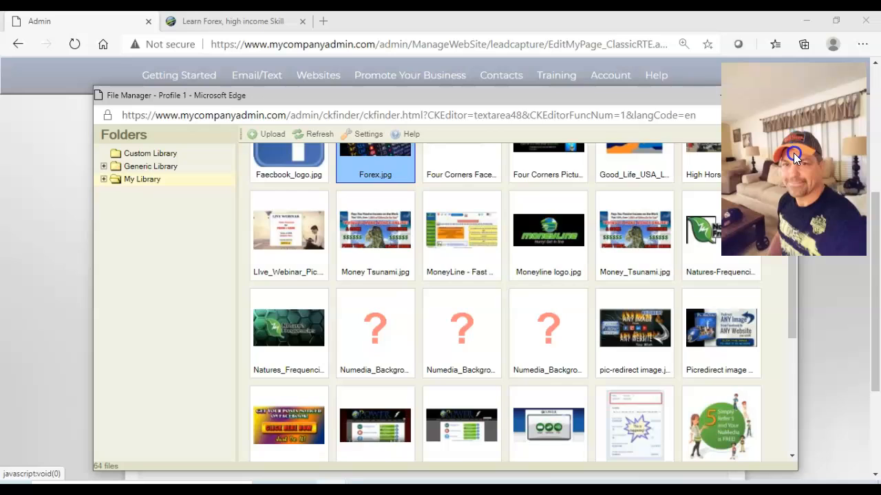
pyautogui.scroll(1, 793, 153)
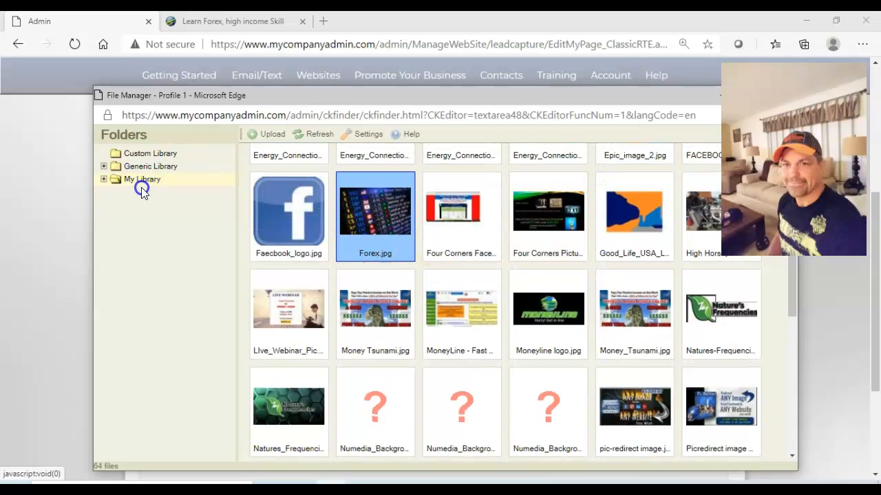
pyautogui.doubleClick(376, 213)
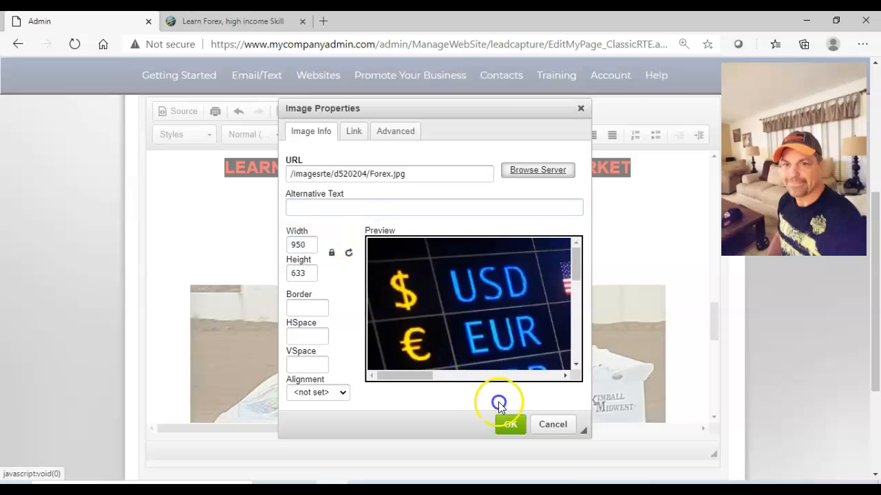
pyautogui.click(509, 426)
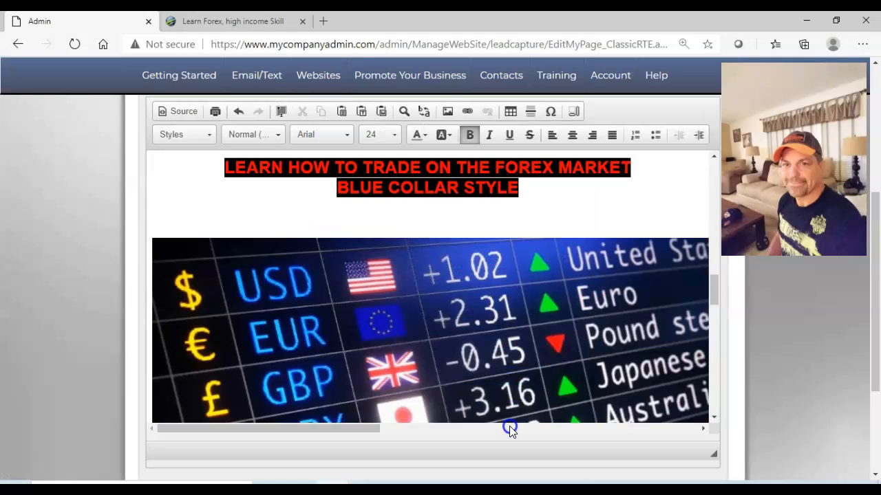
# Save the sales page text changes and move on to the webpage review.
pyautogui.click(714, 421)
pyautogui.click(874, 475)
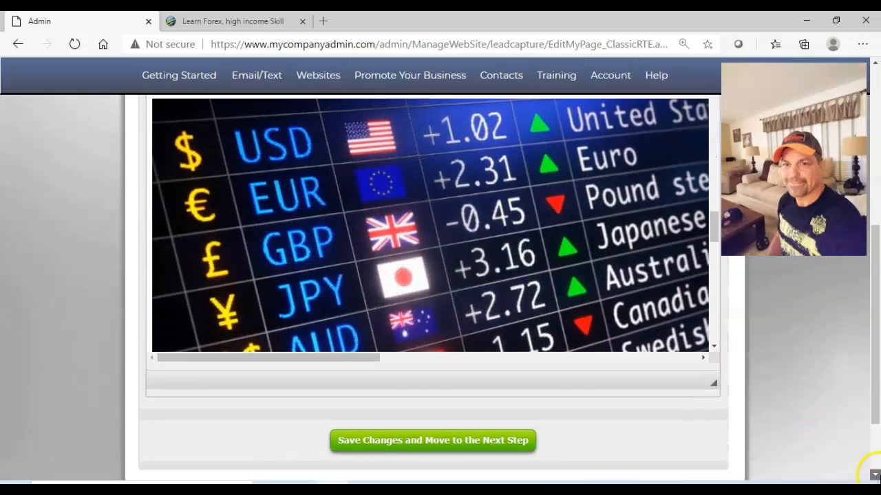
pyautogui.scroll(-2, 536, 390)
pyautogui.click(466, 367)
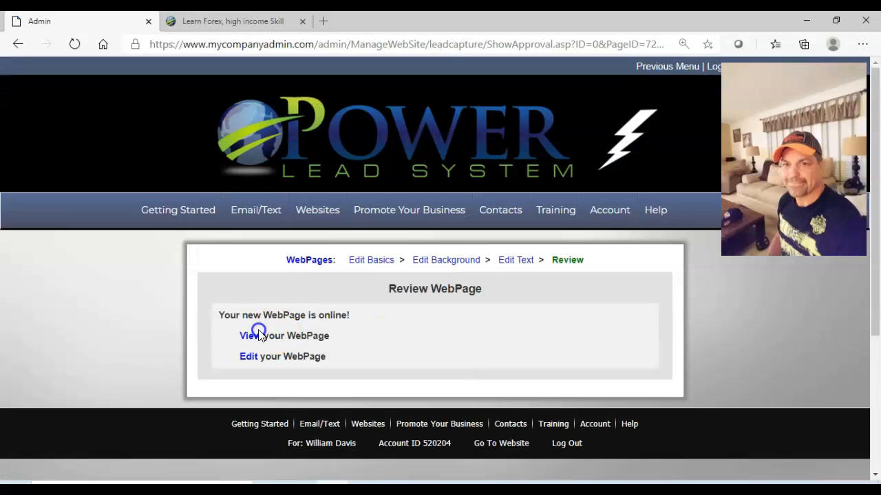
# View the updated webpage without the opt-in form, checking the Forex and racecar images before returning to its beginning.
pyautogui.click(250, 337)
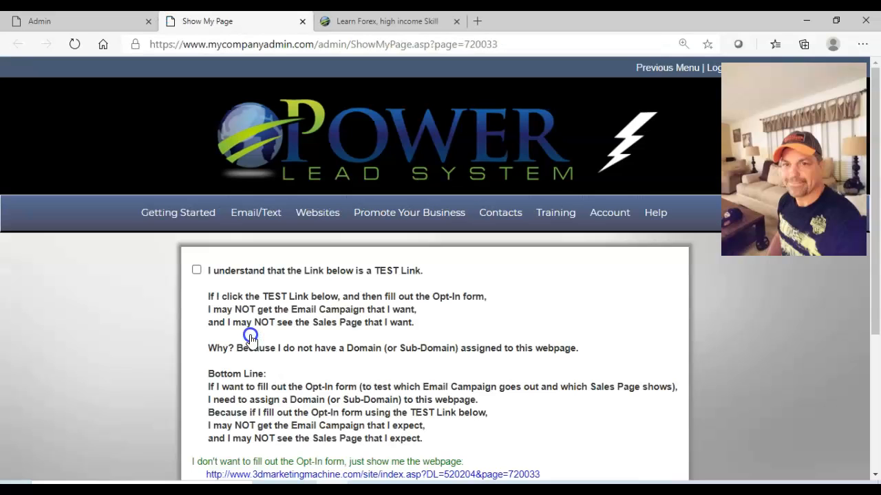
pyautogui.click(384, 463)
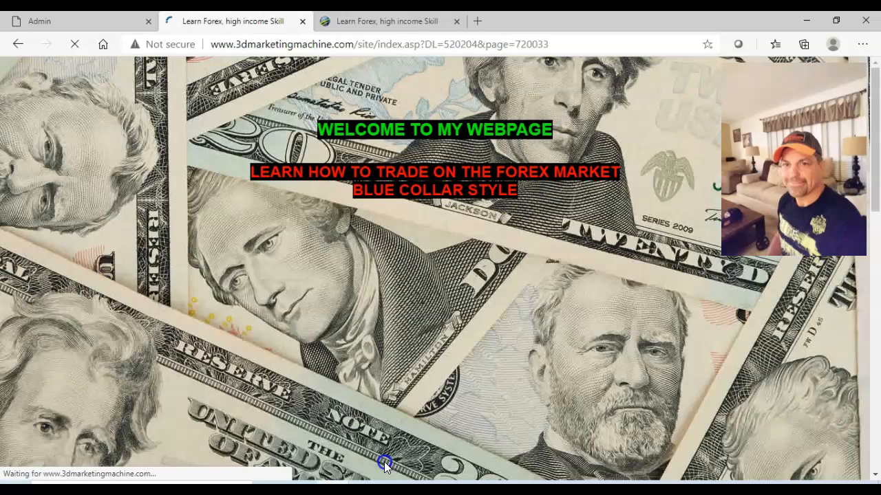
pyautogui.click(873, 473)
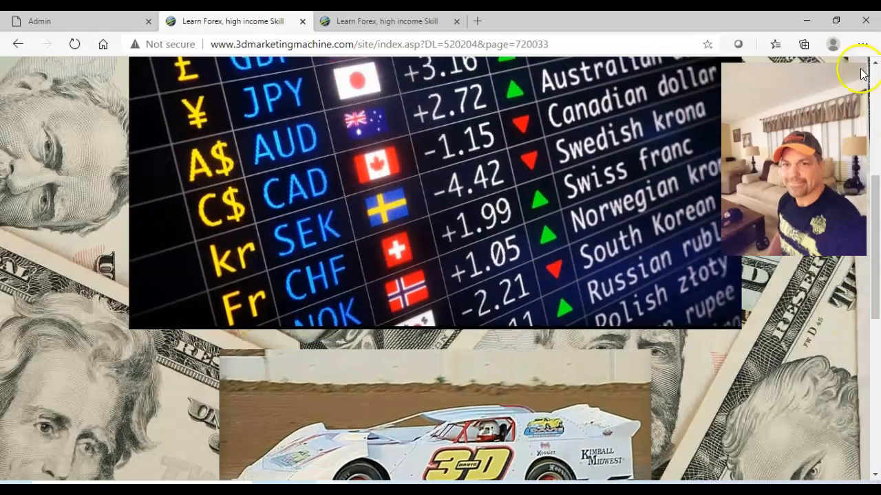
pyautogui.click(874, 64)
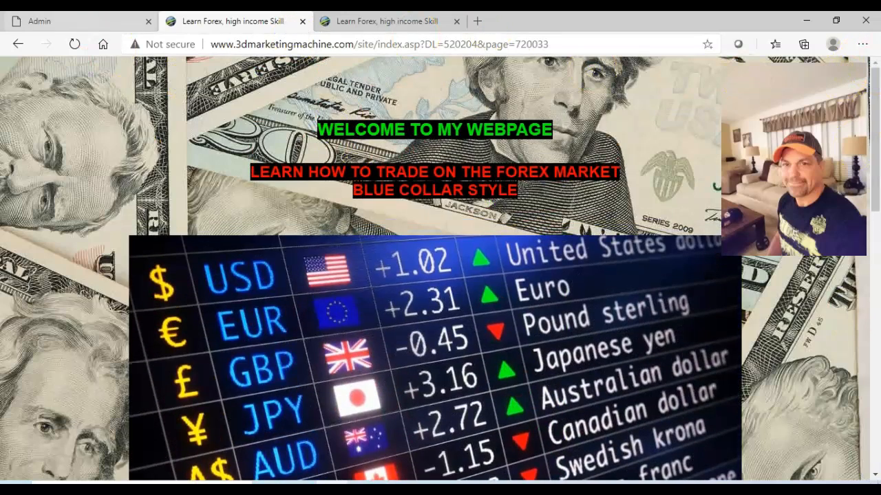
# Return to the Admin tab and reopen the sales page text for editing at the Forex image.
pyautogui.click(88, 18)
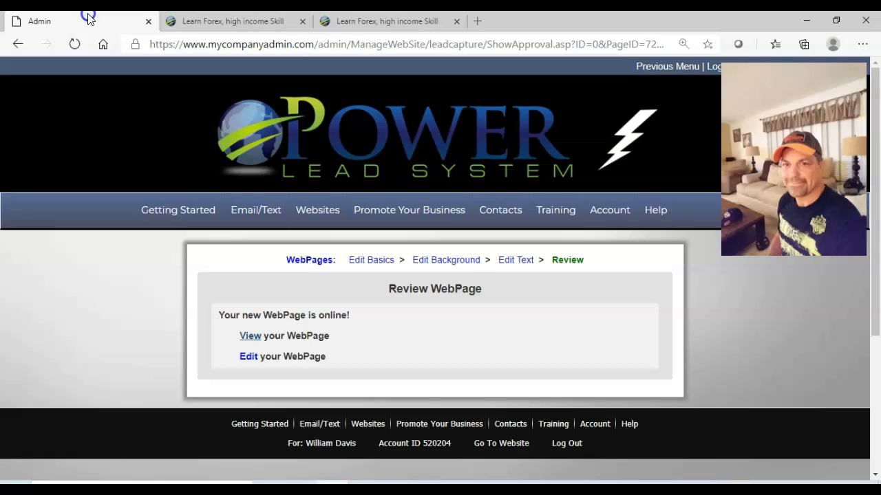
pyautogui.click(521, 262)
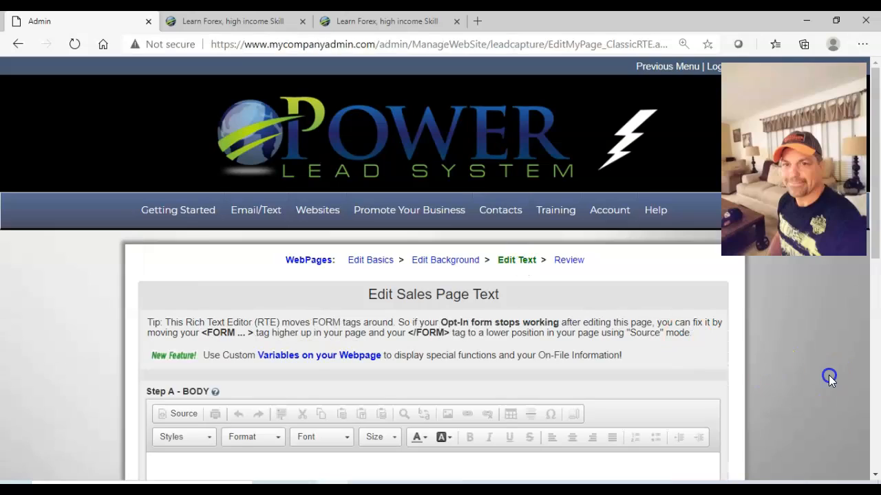
pyautogui.scroll(-5, 872, 474)
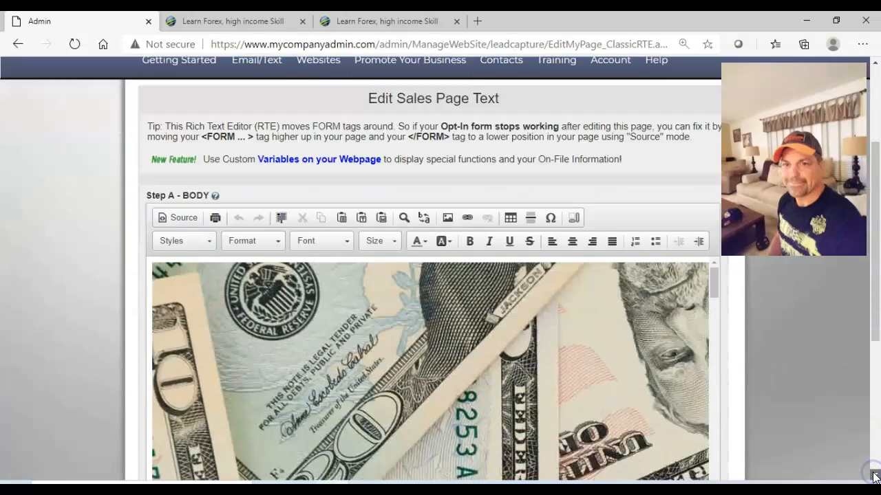
pyautogui.scroll(-8, 714, 408)
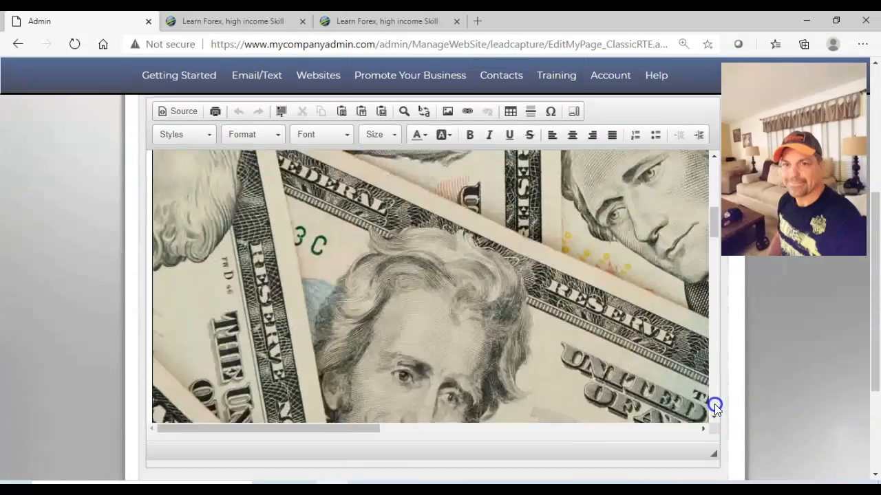
pyautogui.scroll(-4, 714, 406)
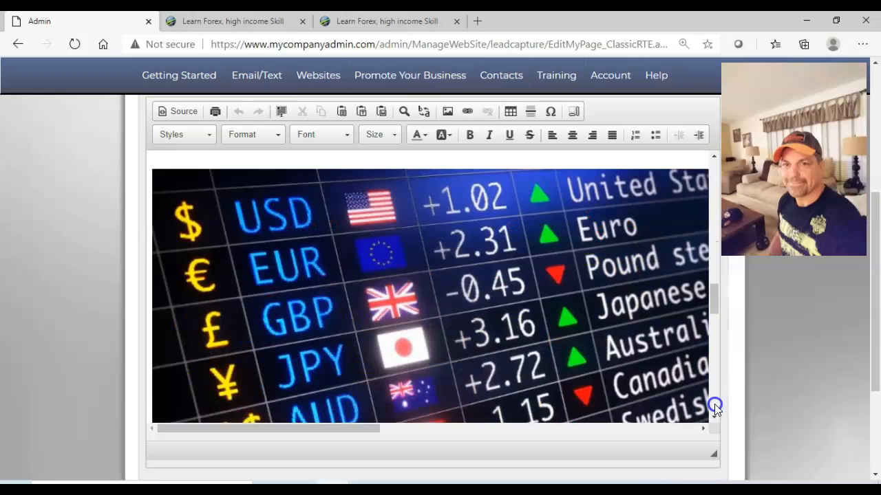
# Resize the Forex image to a width of 250 with its proportions locked.
pyautogui.doubleClick(468, 275)
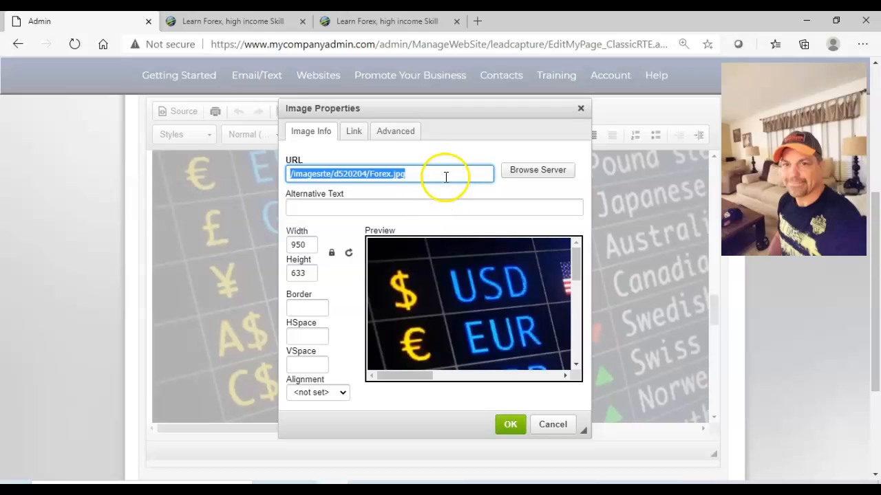
pyautogui.click(314, 246)
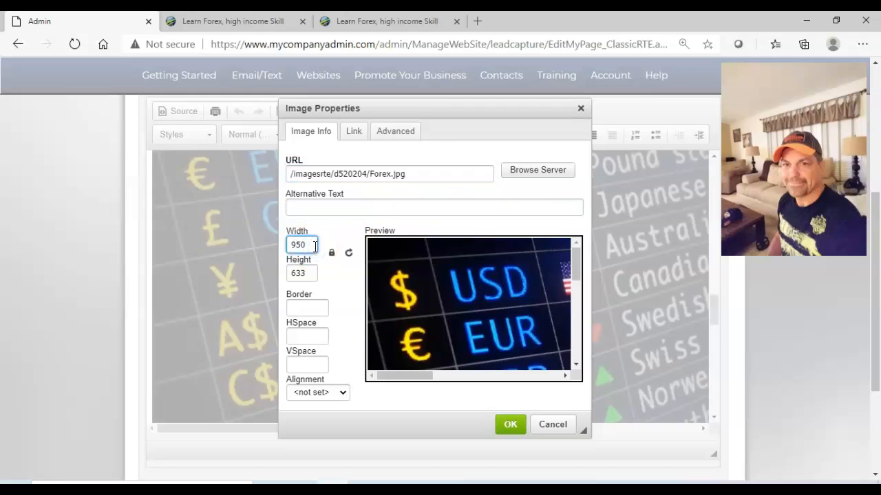
pyautogui.write('250')
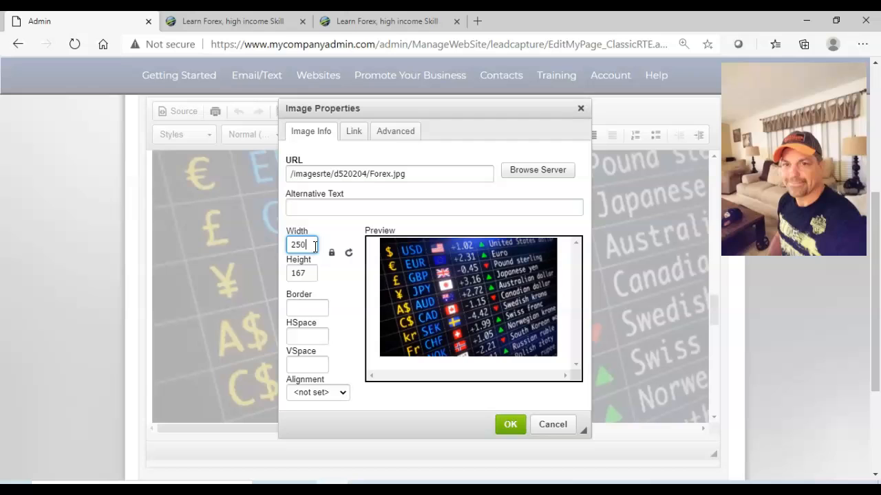
pyautogui.click(314, 245)
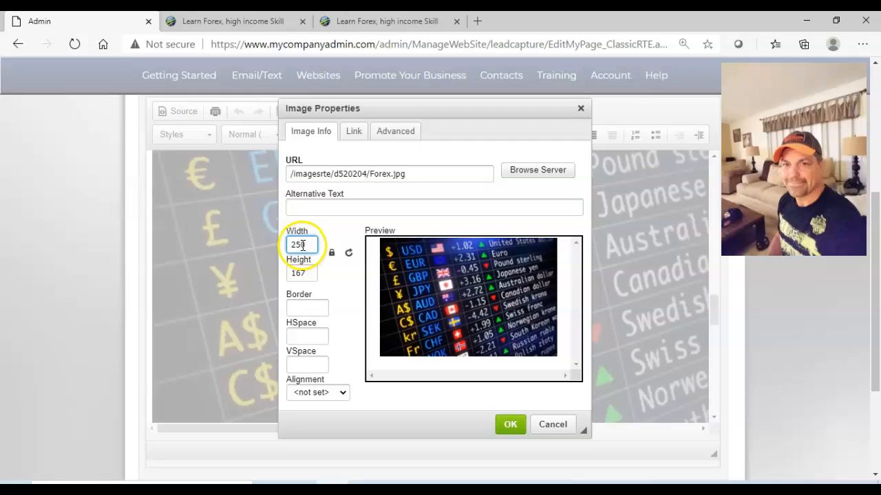
pyautogui.doubleClick(307, 273)
pyautogui.click(332, 255)
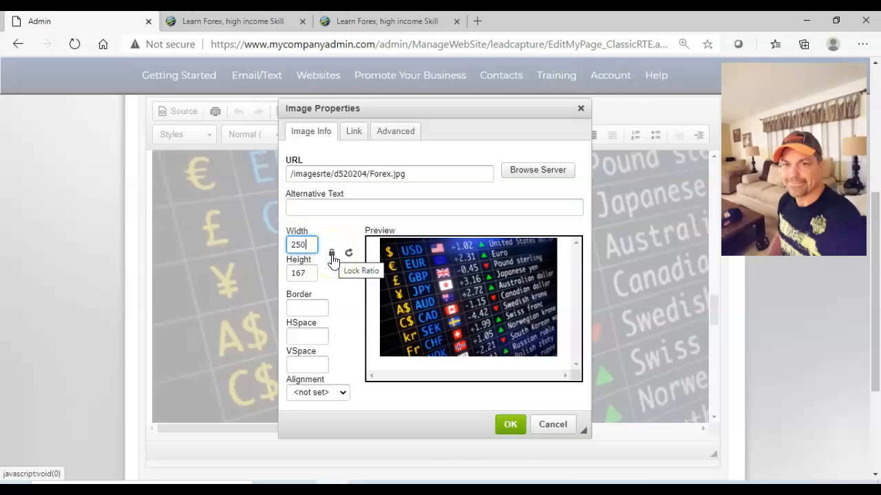
pyautogui.click(508, 425)
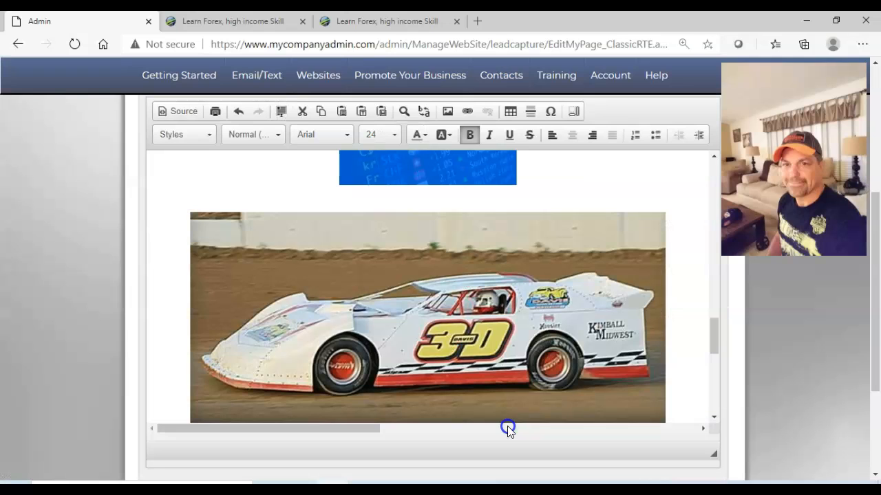
# Save the sales page text changes and view the webpage without the opt-in form to check the resized Forex image.
pyautogui.click(877, 454)
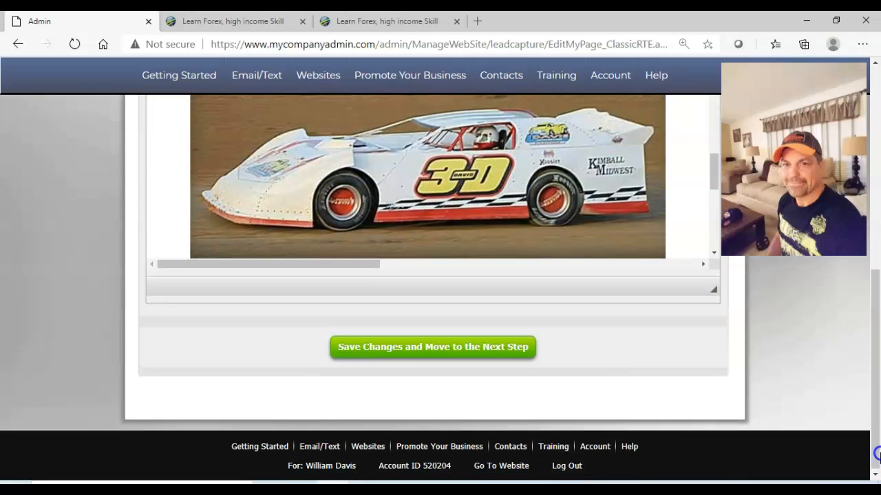
pyautogui.click(444, 355)
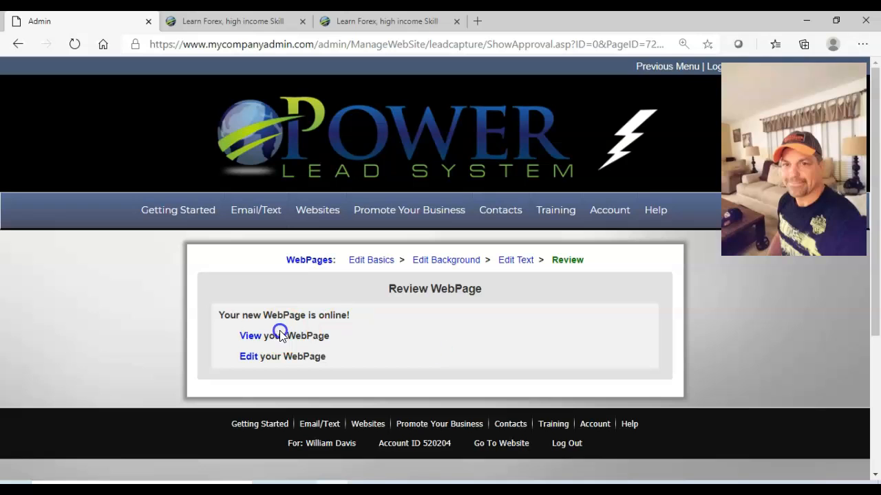
pyautogui.click(251, 337)
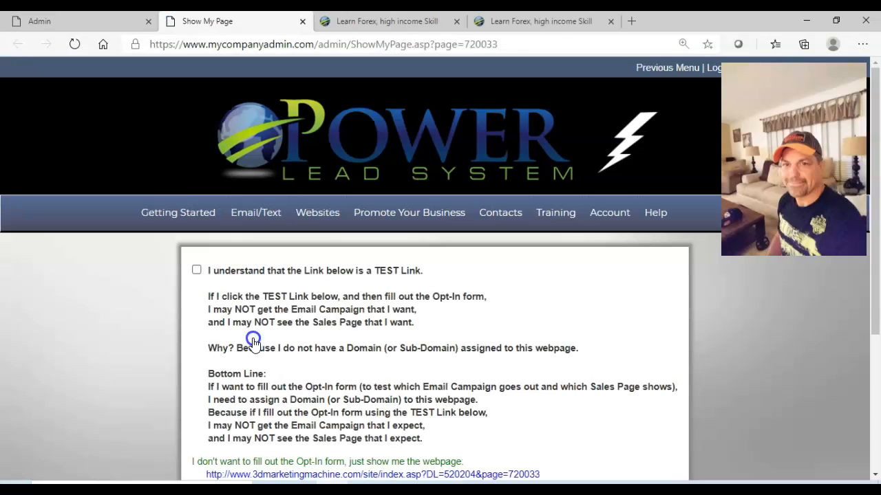
pyautogui.click(375, 463)
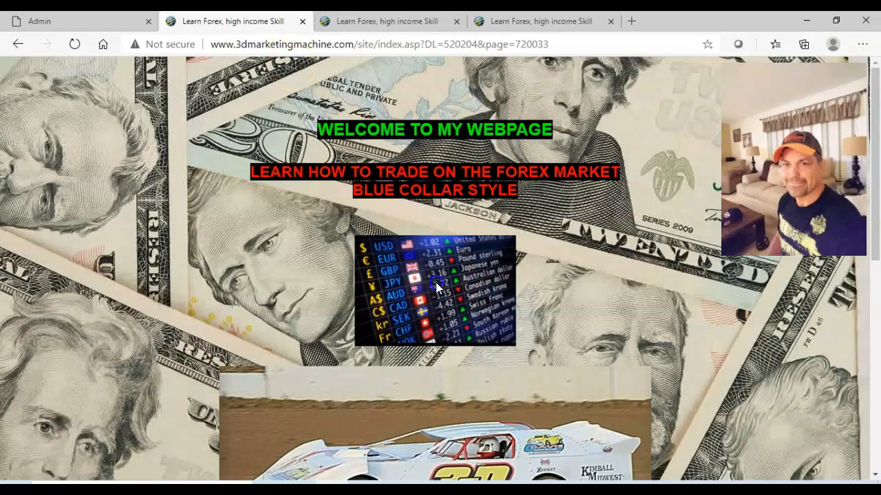
pyautogui.click(302, 22)
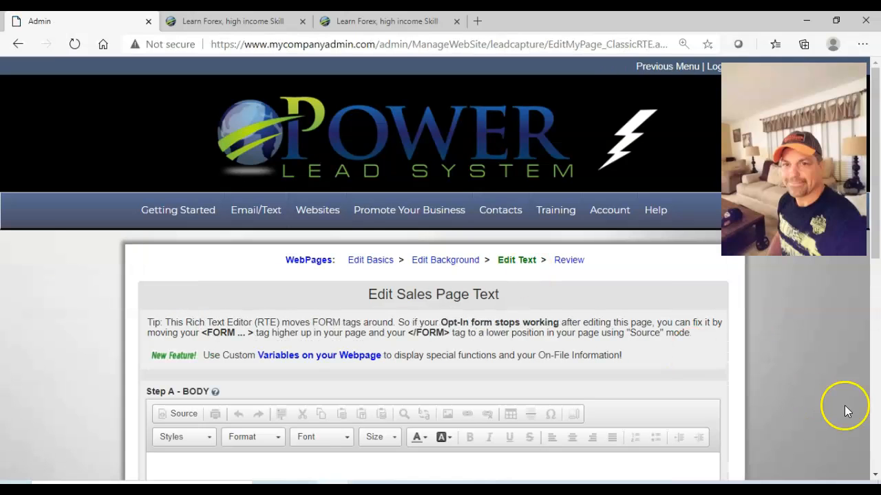
pyautogui.click(875, 474)
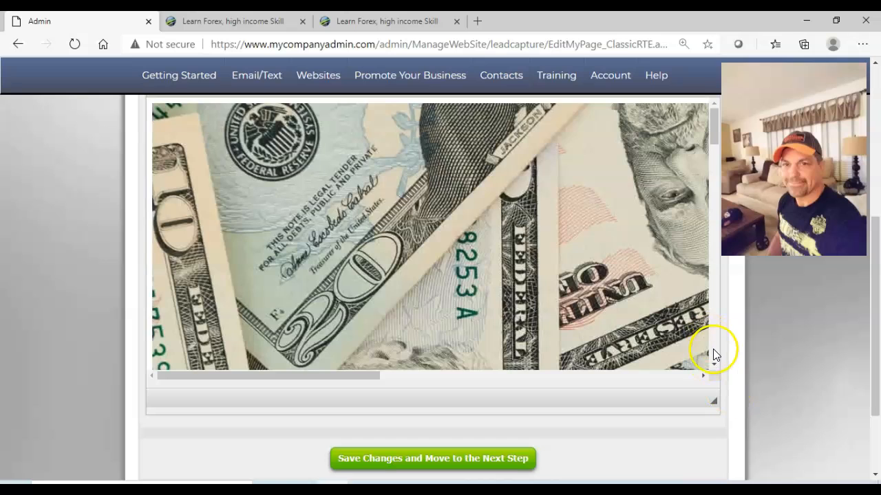
pyautogui.click(713, 350)
pyautogui.click(714, 351)
pyautogui.click(713, 350)
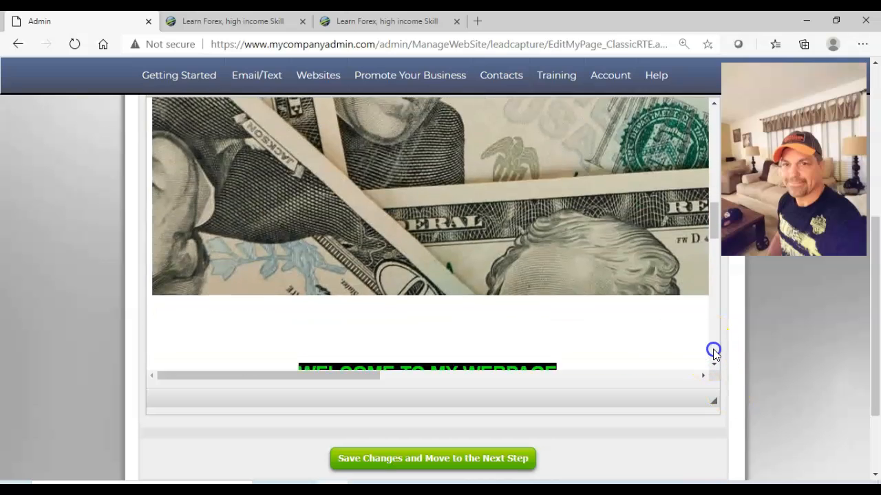
pyautogui.click(713, 350)
pyautogui.doubleClick(442, 320)
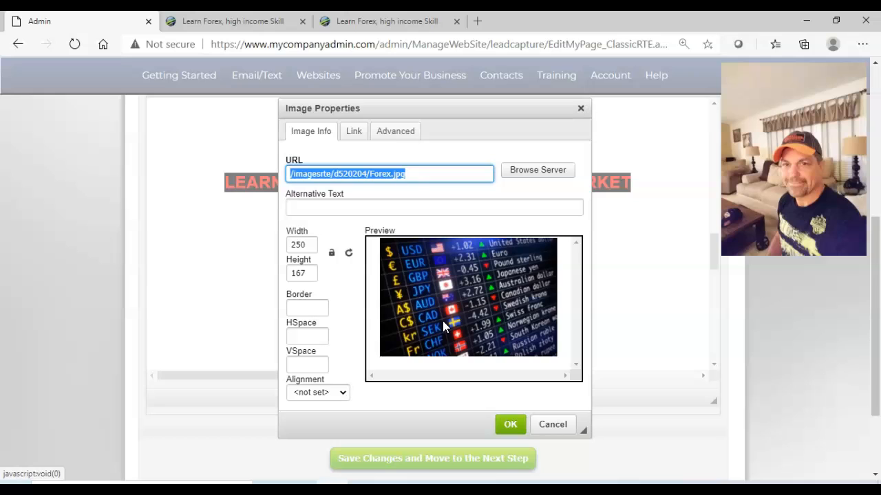
pyautogui.click(355, 131)
pyautogui.click(330, 173)
pyautogui.write('H')
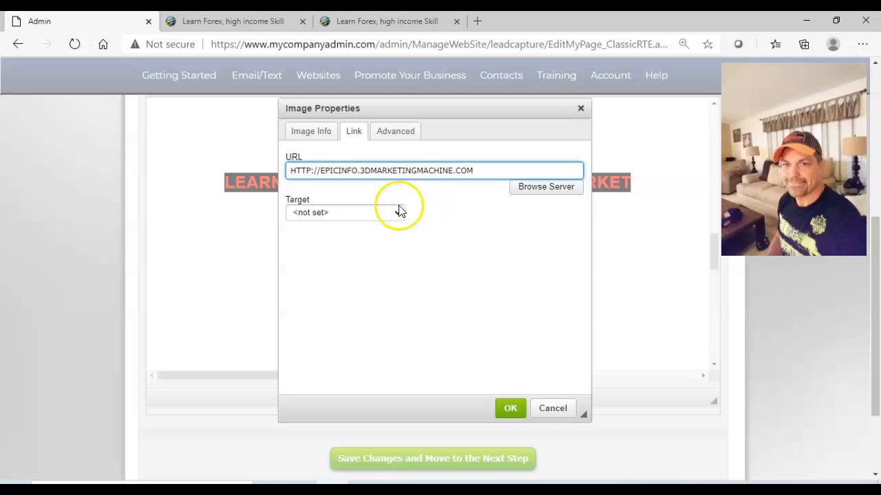
# Set the Forex image link's target to New Window (_blank) and save the sales page changes.
pyautogui.click(458, 233)
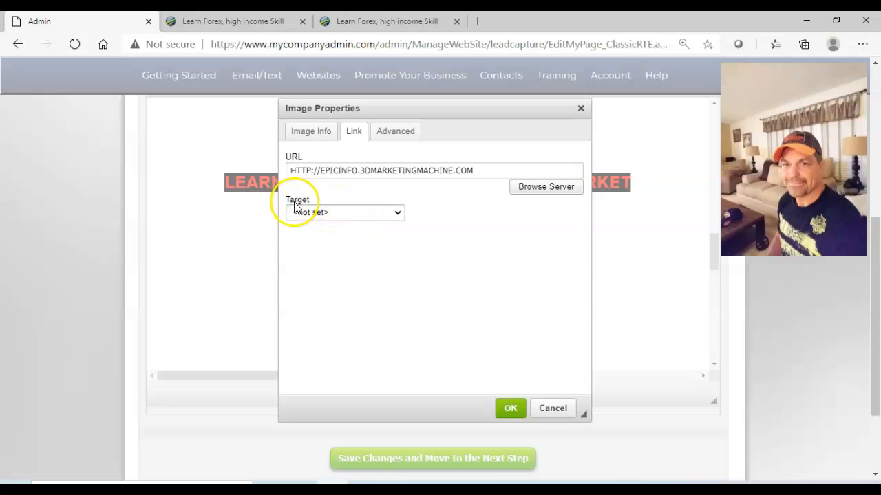
pyautogui.click(399, 213)
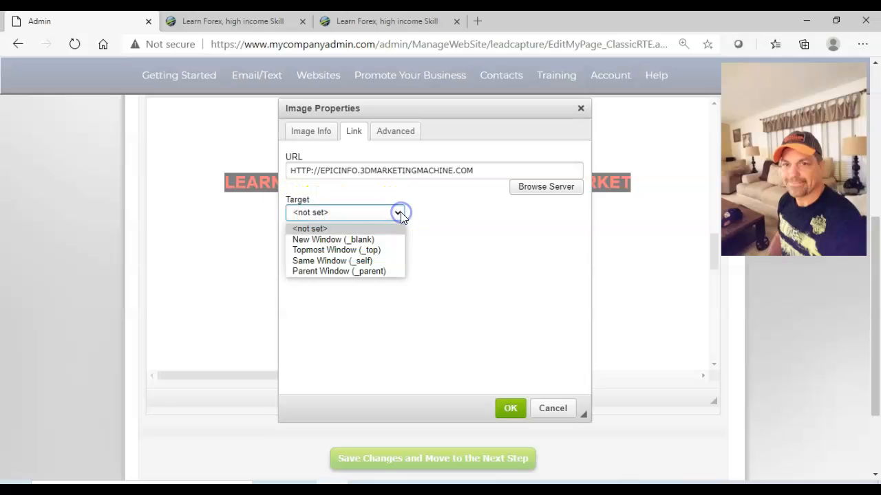
pyautogui.click(335, 241)
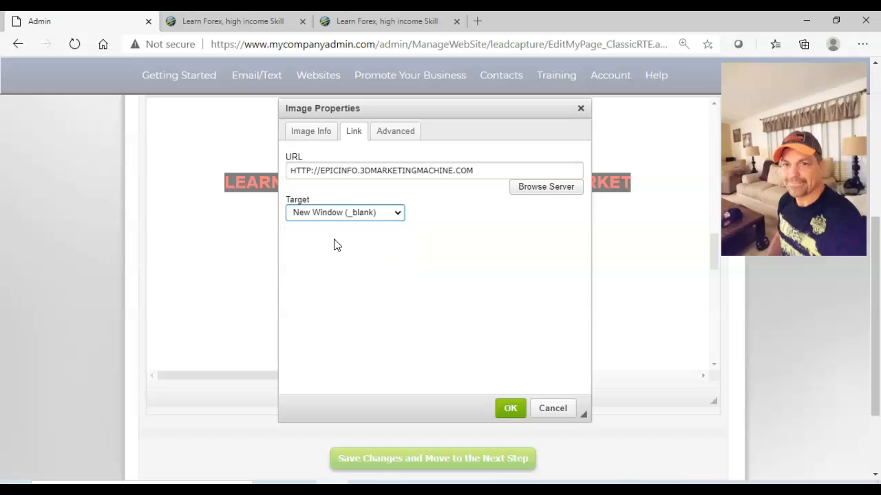
pyautogui.click(509, 411)
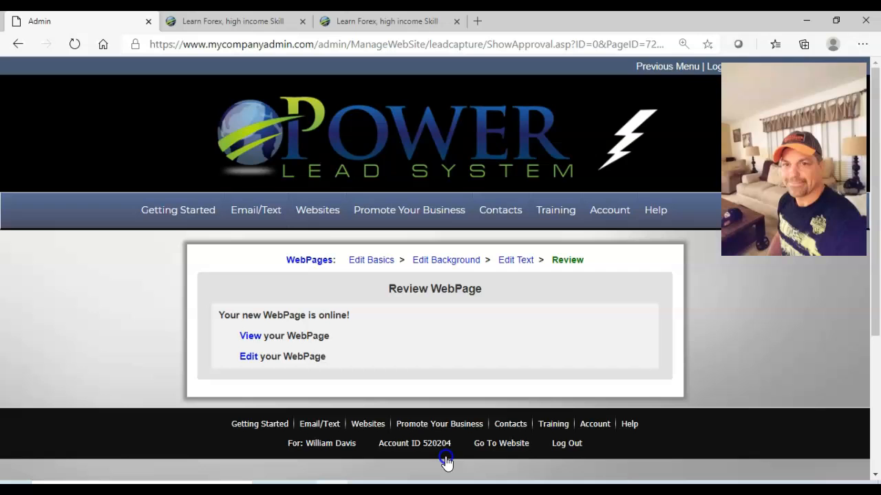
# View the saved webpage without the opt-in form and compare it with the earlier previews in the other browser tabs.
pyautogui.click(250, 337)
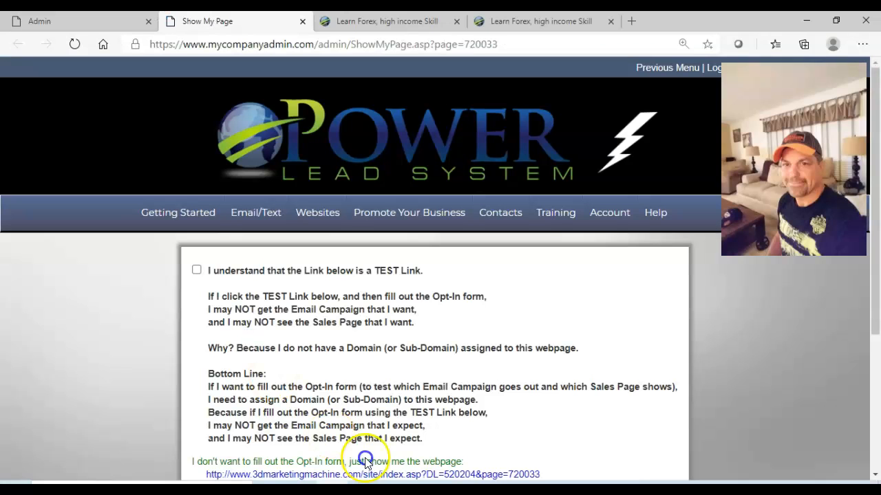
pyautogui.click(379, 472)
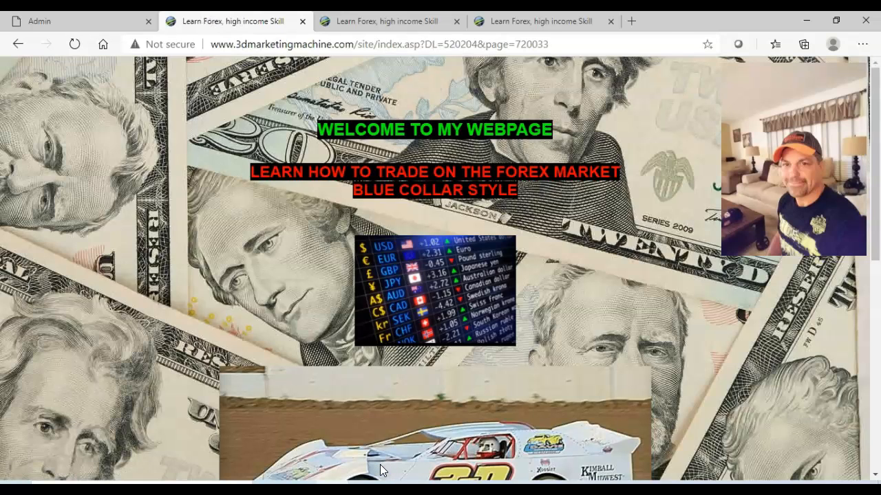
pyautogui.click(387, 21)
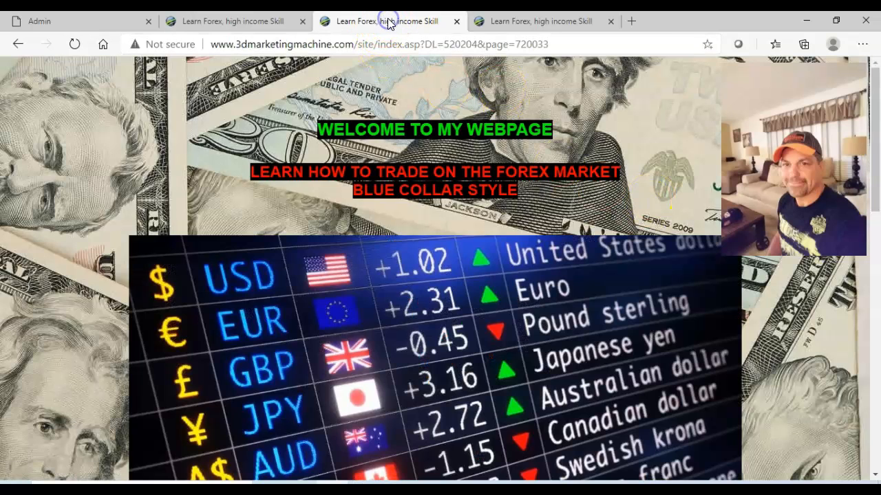
pyautogui.click(534, 24)
pyautogui.click(393, 22)
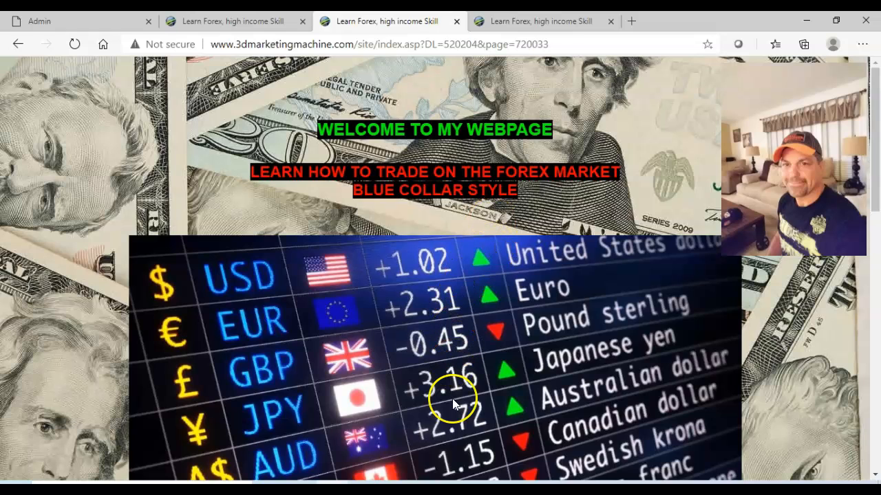
# Test the Forex image's link on the latest webpage preview and close the page it opens.
pyautogui.click(227, 26)
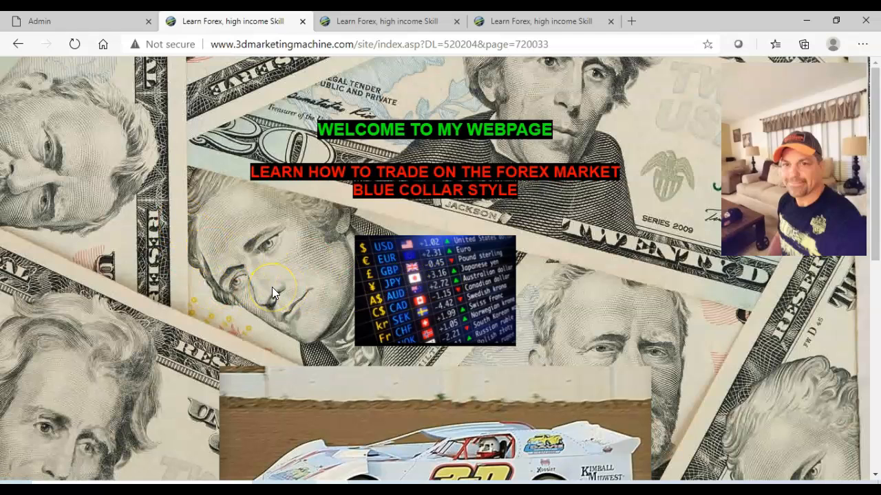
pyautogui.click(435, 290)
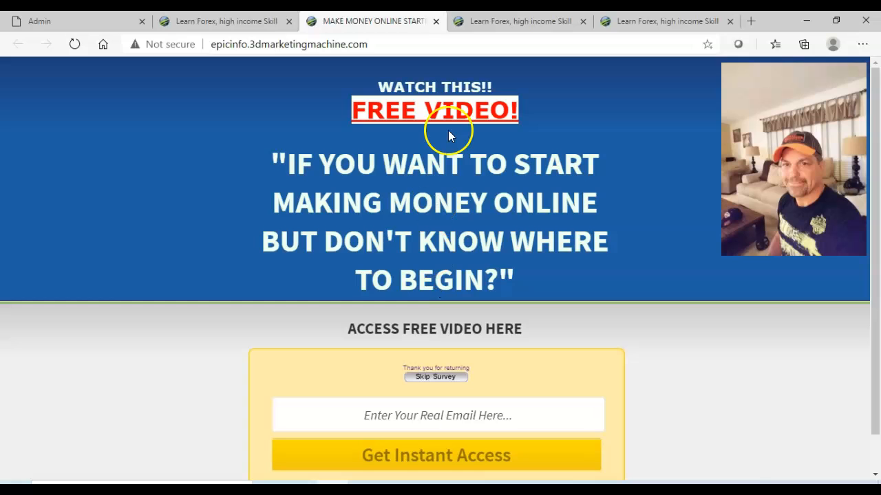
pyautogui.click(435, 21)
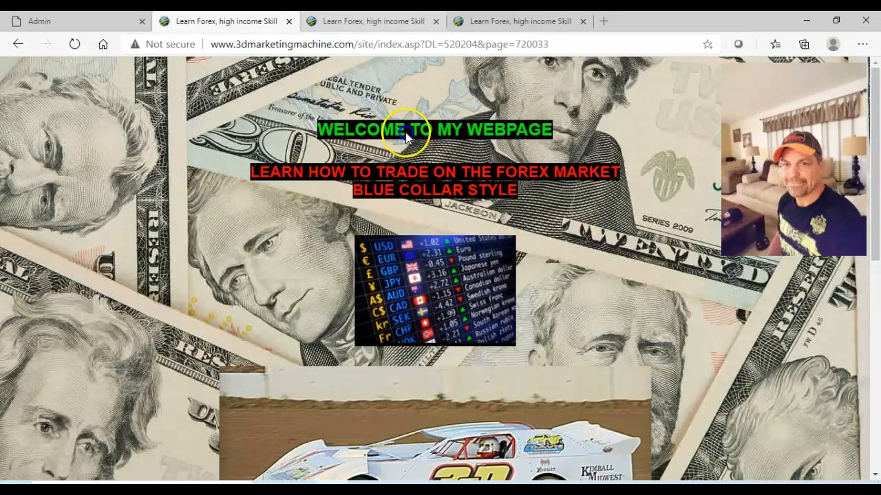
# Reopen the sales page text from the Admin tab and check the Forex image's link URL and target settings.
pyautogui.click(81, 26)
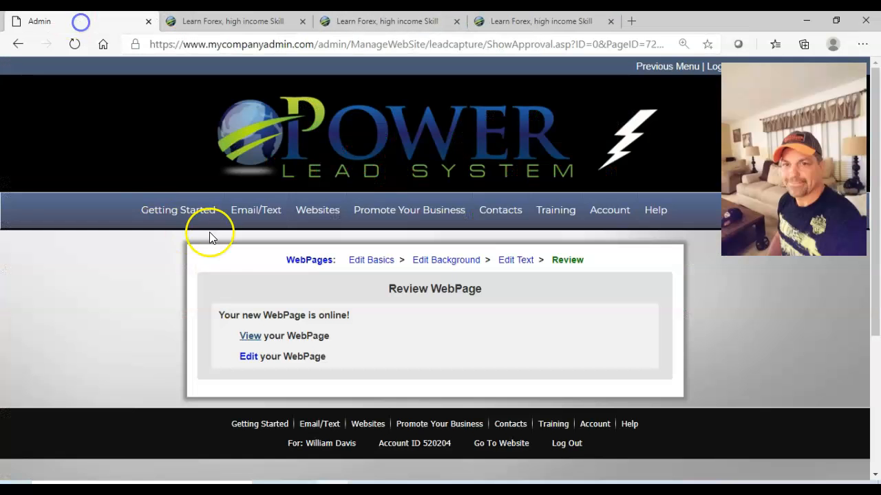
pyautogui.click(517, 264)
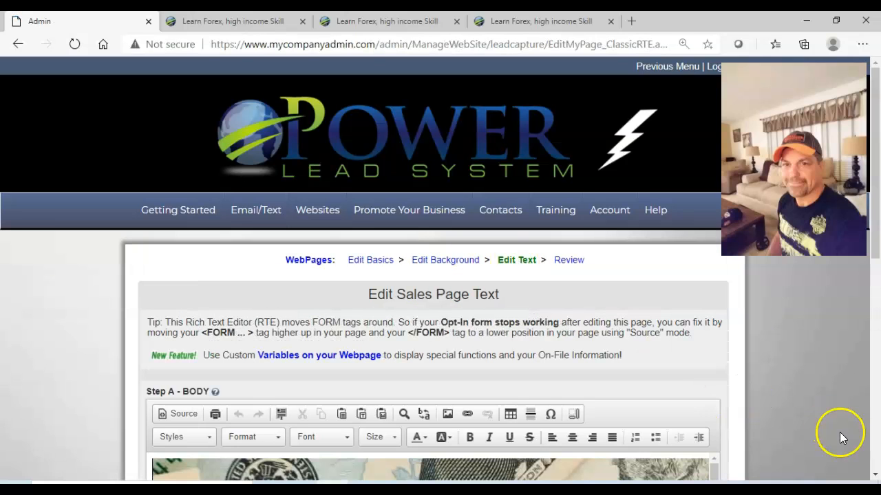
pyautogui.scroll(-6, 839, 438)
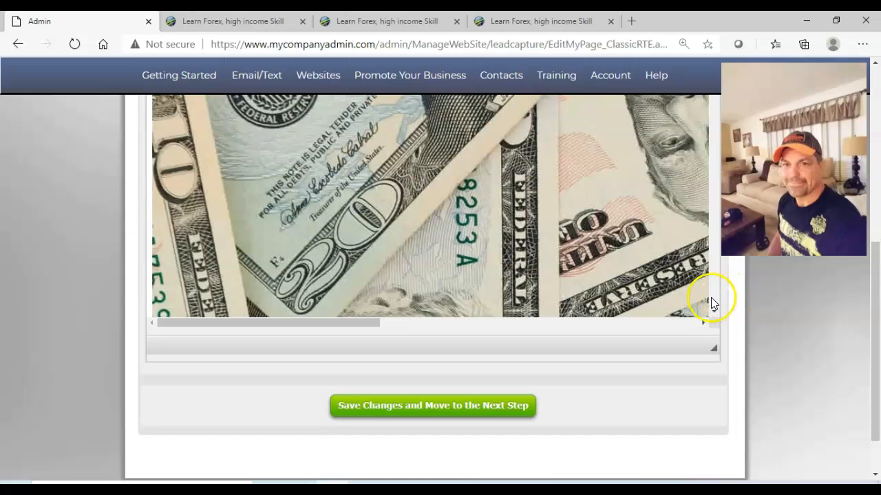
pyautogui.scroll(-5, 710, 298)
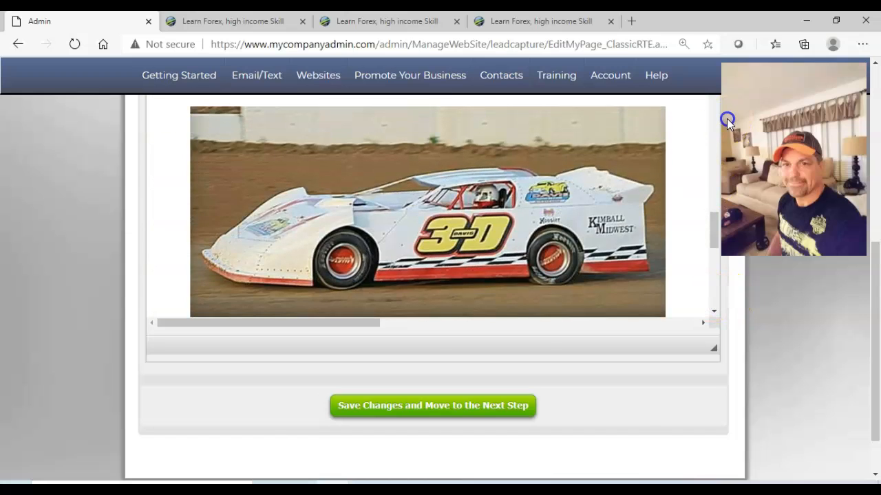
pyautogui.scroll(4, 713, 97)
pyautogui.click(446, 251)
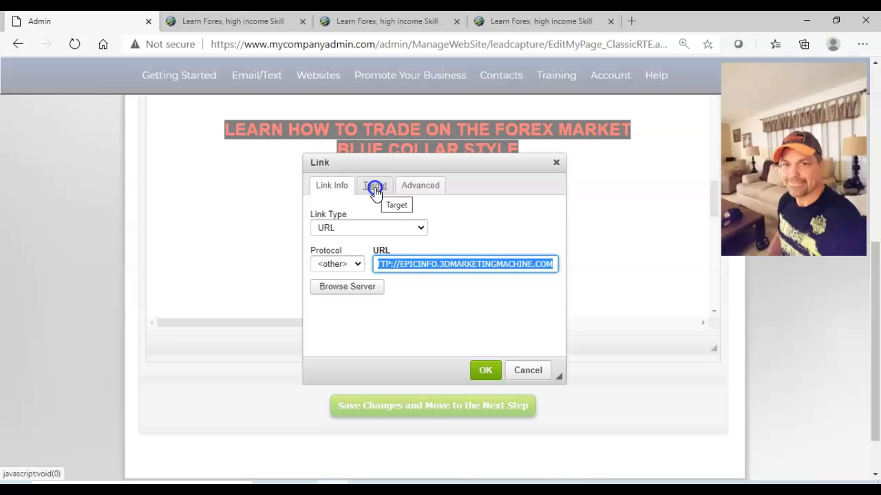
pyautogui.click(375, 187)
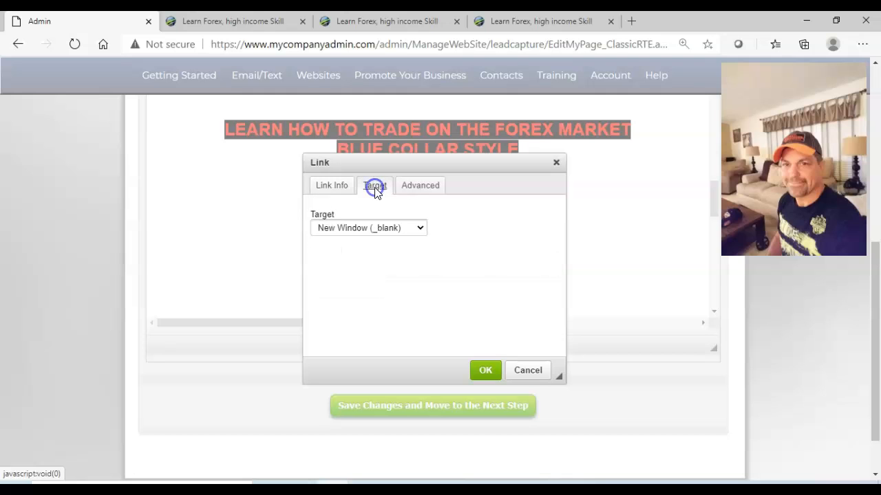
pyautogui.click(333, 192)
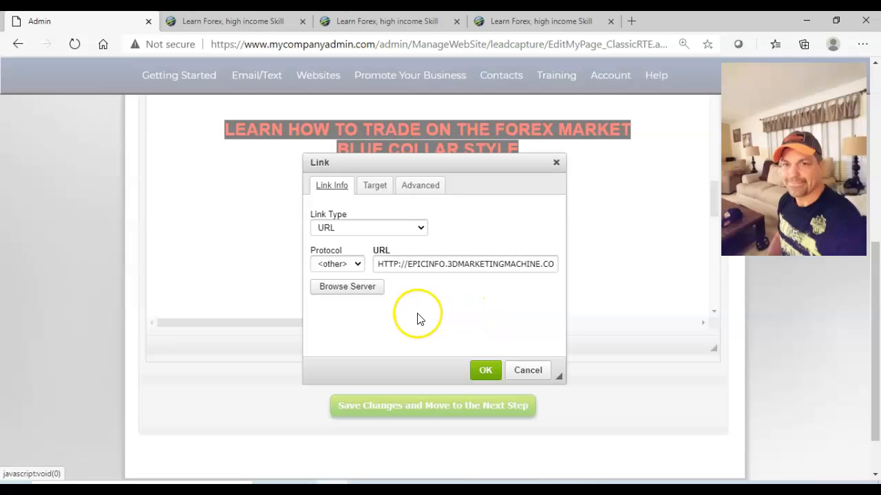
# Replace the Forex image link's URL with PLS.3DMARKETINGMACHINE.COM.
pyautogui.click(476, 269)
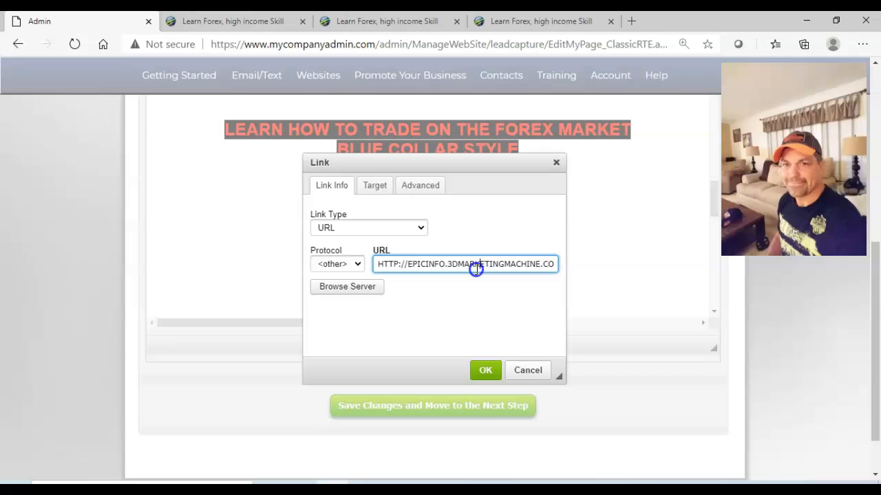
pyautogui.press('Right')
pyautogui.press('Right')
pyautogui.press('Right')
pyautogui.press('Right')
pyautogui.press('Right')
pyautogui.press('Right')
pyautogui.press('Right')
pyautogui.press('Right')
pyautogui.press('Right')
pyautogui.press('Right')
pyautogui.press('Right')
pyautogui.press('Right')
pyautogui.press('Right')
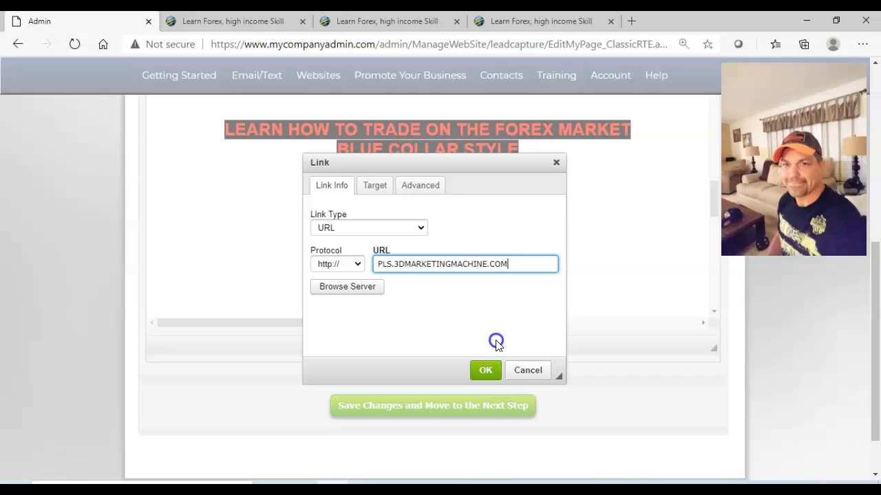
pyautogui.click(356, 263)
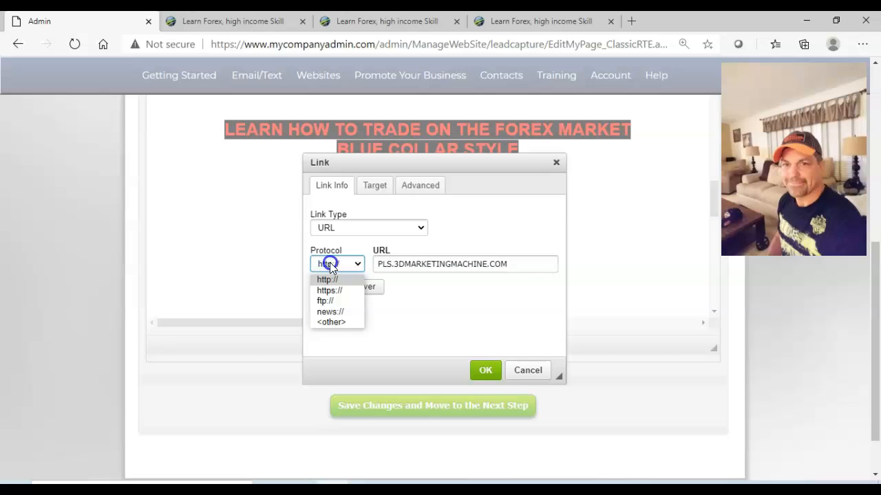
pyautogui.click(402, 267)
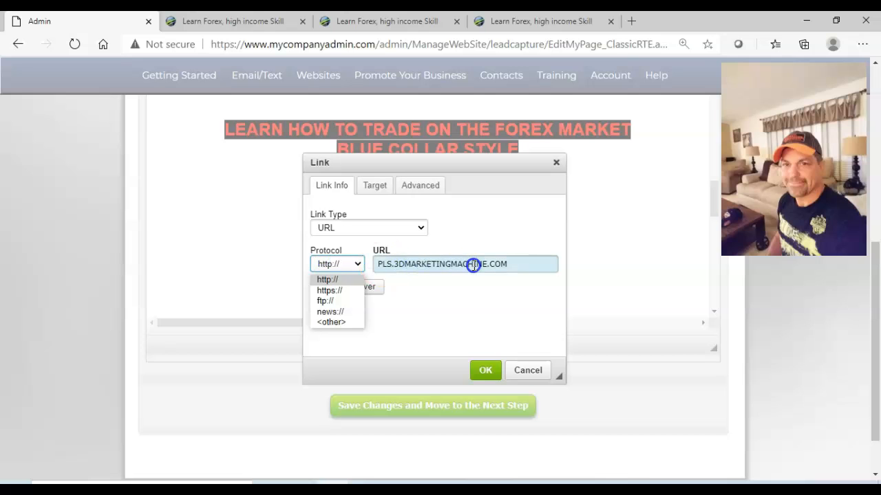
pyautogui.click(343, 269)
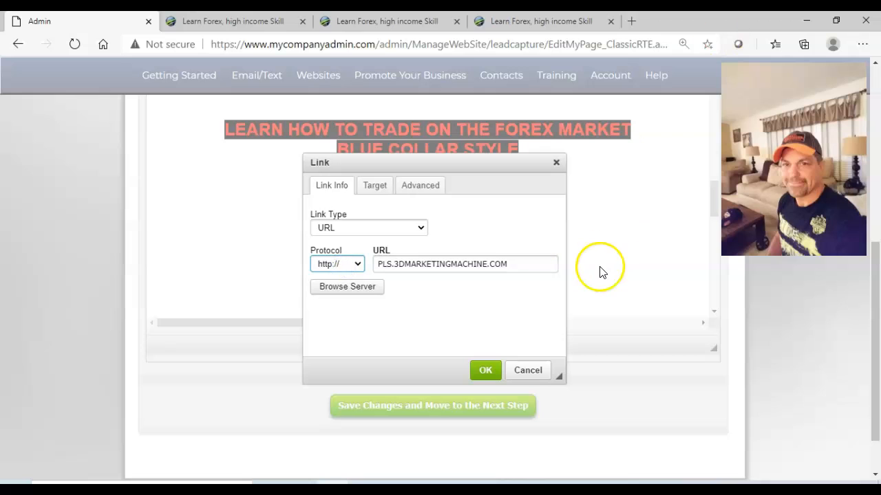
pyautogui.click(359, 266)
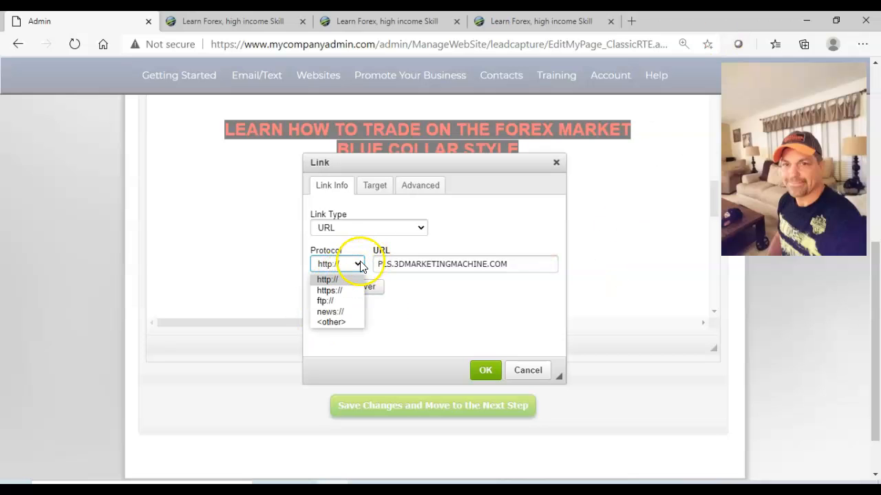
pyautogui.click(325, 280)
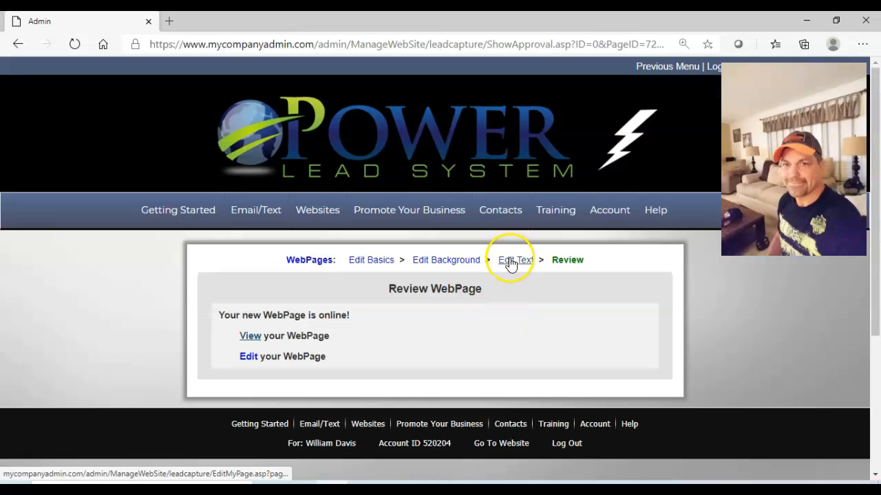
pyautogui.click(510, 262)
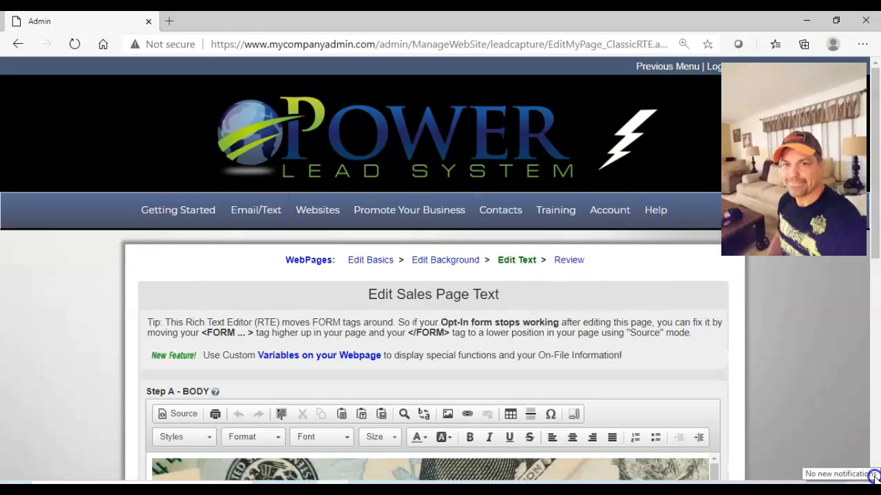
# Add three blank lines between the BLUE COLLAR STYLE heading and the Forex image.
pyautogui.scroll(-4, 874, 468)
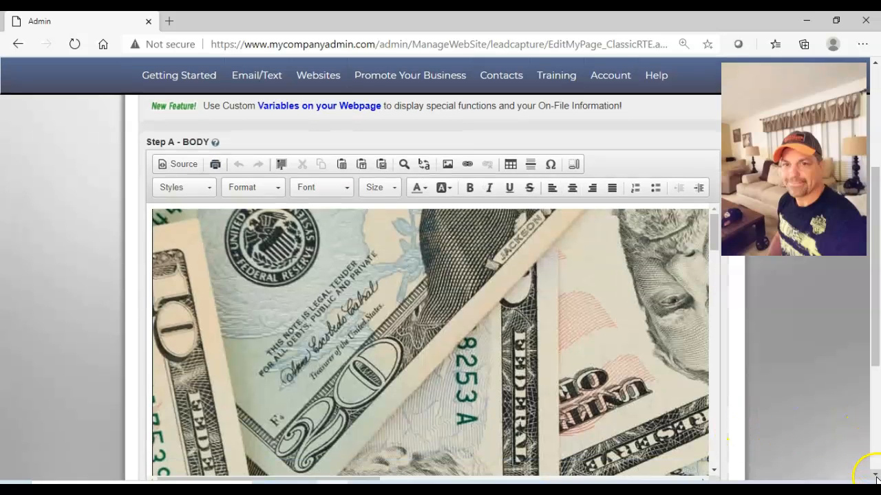
pyautogui.scroll(-2, 875, 478)
pyautogui.scroll(-3, 715, 356)
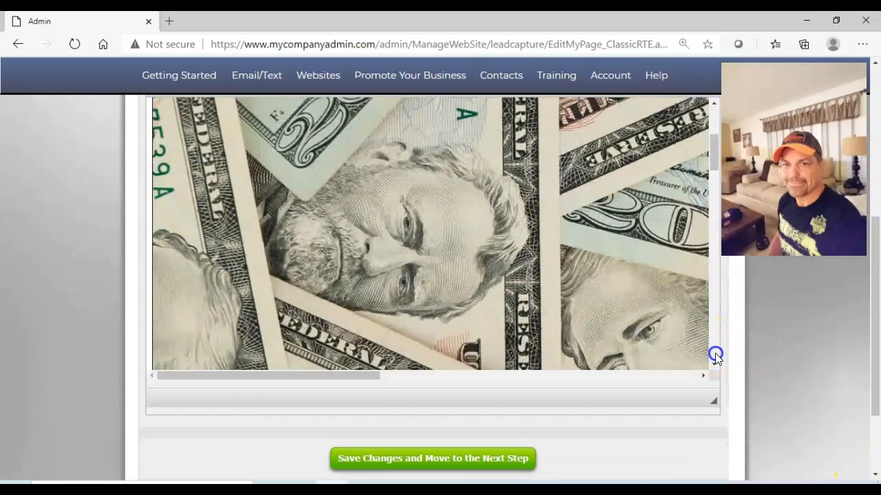
pyautogui.scroll(-5, 714, 357)
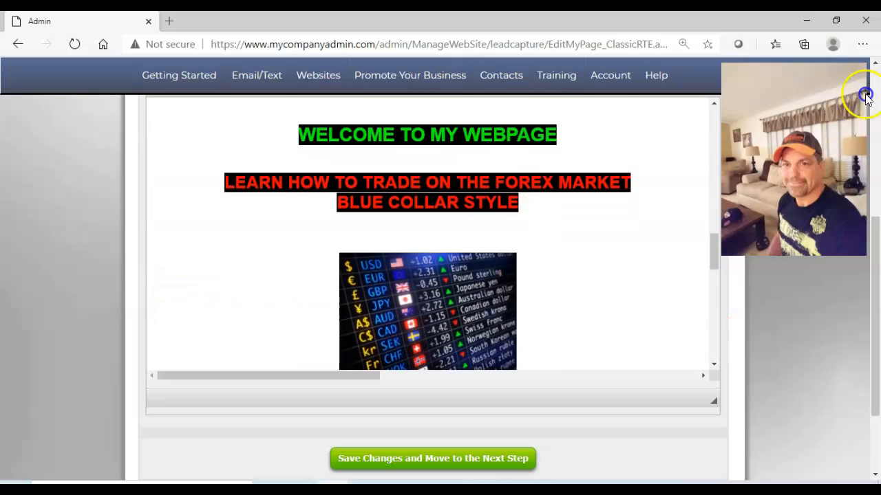
pyautogui.scroll(2, 869, 73)
pyautogui.click(466, 352)
pyautogui.press('Return')
pyautogui.press('Return')
pyautogui.press('Return')
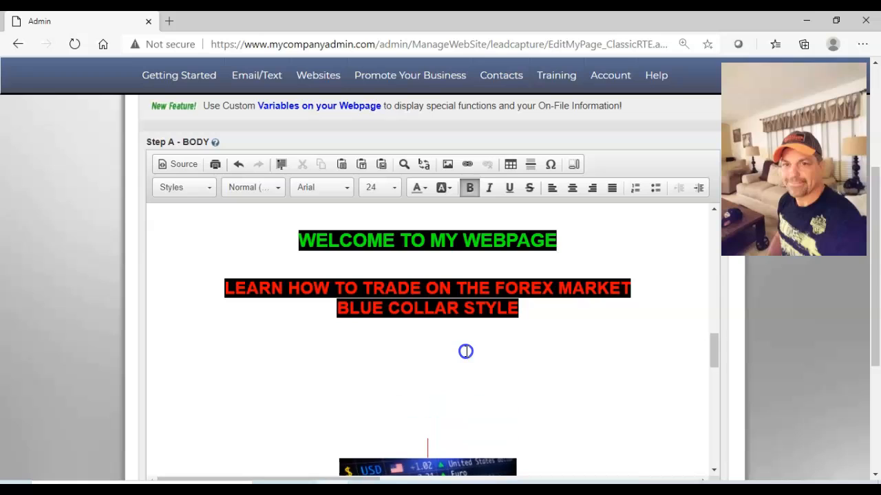
# Insert Youtube_logo.jpg from My Library into the blank space beneath the BLUE COLLAR STYLE heading.
pyautogui.click(443, 371)
pyautogui.scroll(1, 714, 212)
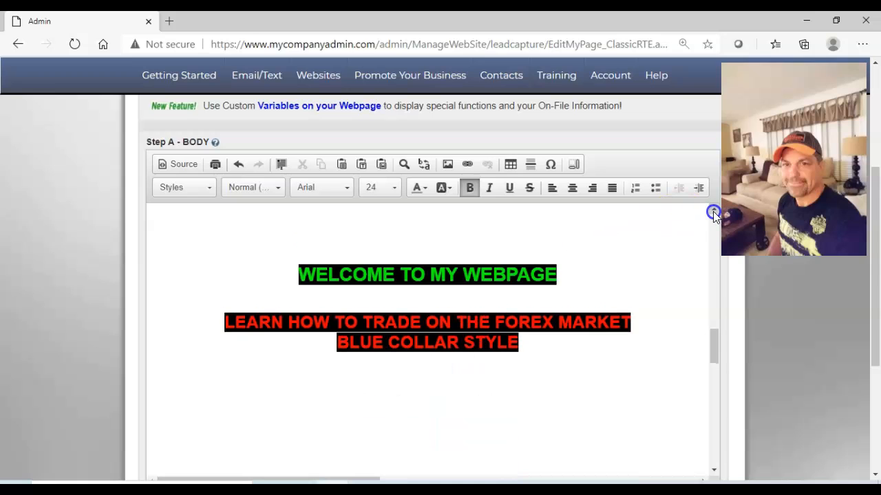
pyautogui.click(448, 164)
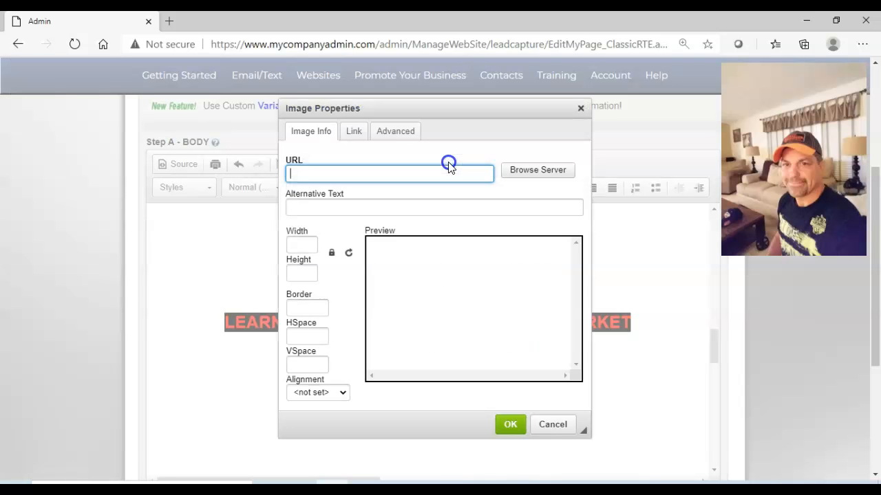
pyautogui.click(534, 172)
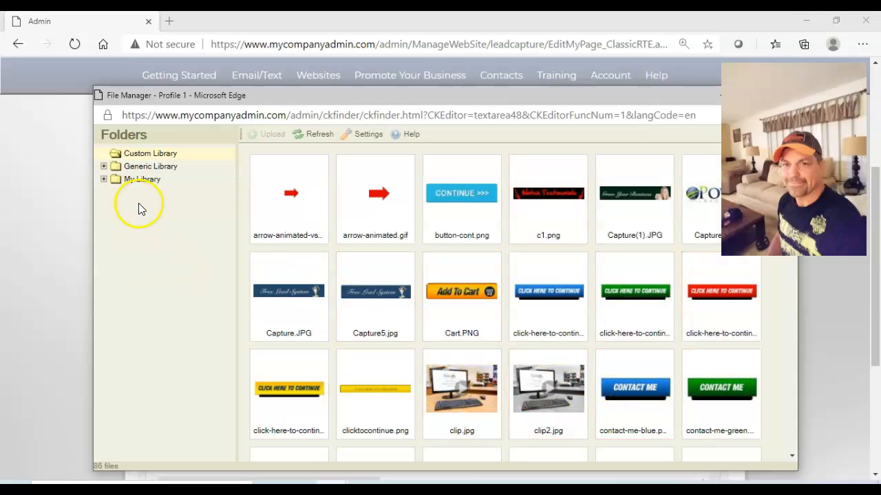
pyautogui.click(142, 180)
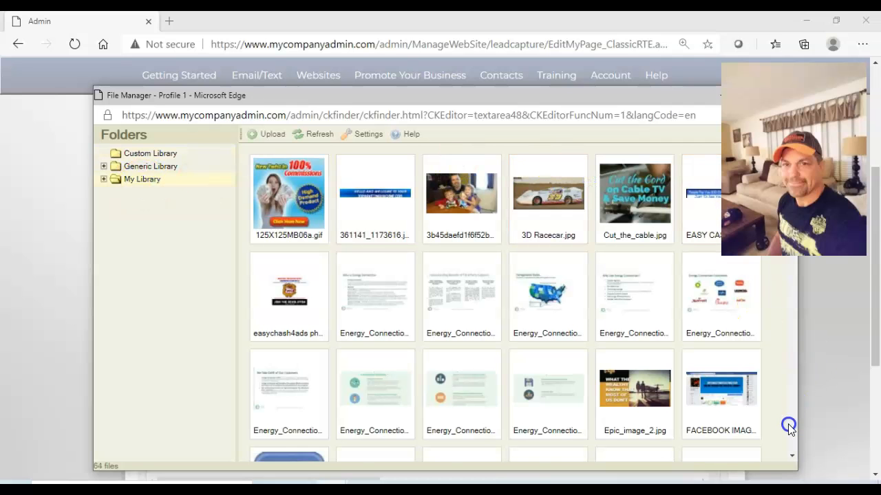
pyautogui.scroll(-4, 789, 427)
pyautogui.scroll(-4, 788, 427)
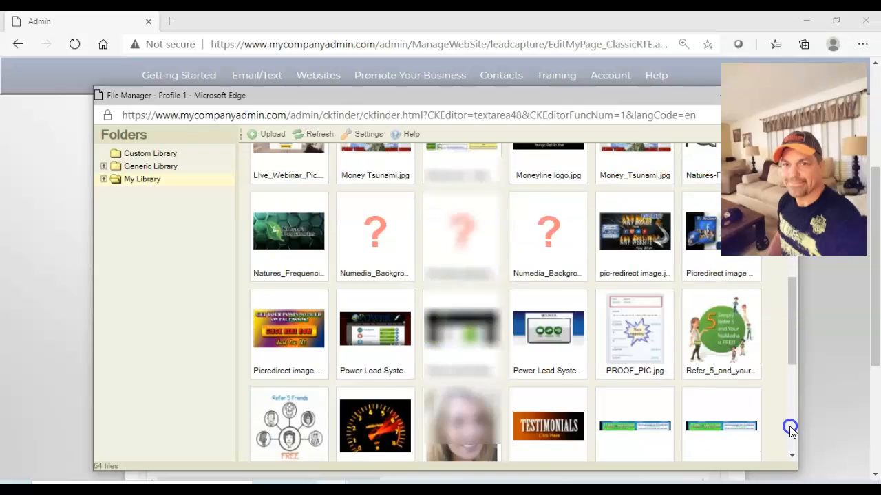
pyautogui.scroll(-3, 791, 431)
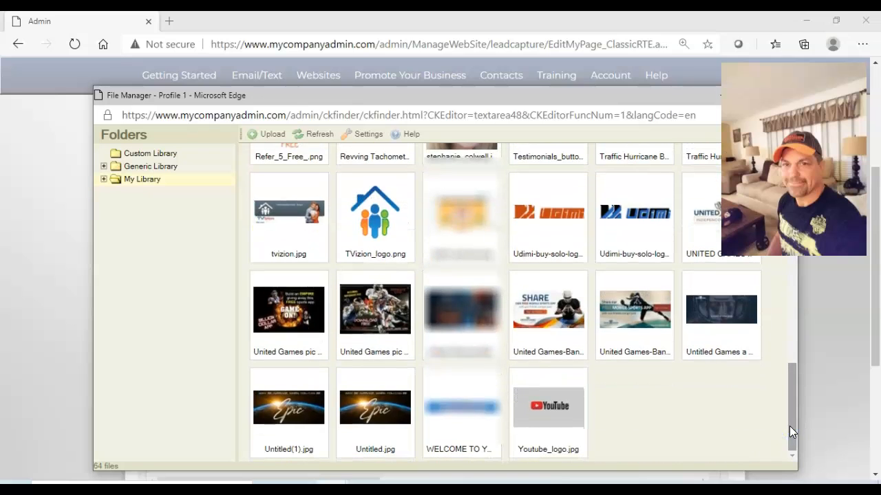
pyautogui.click(538, 393)
pyautogui.doubleClick(548, 402)
pyautogui.click(512, 424)
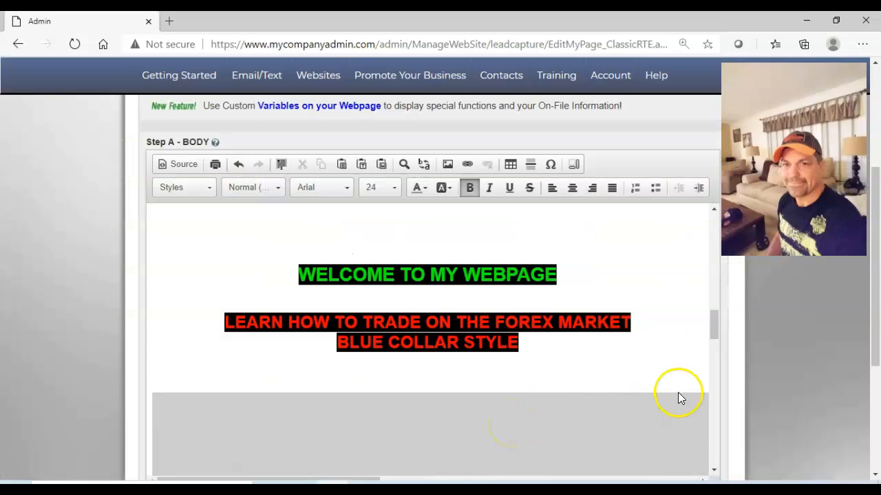
# Resize the YouTube logo image to a width of 350 with its proportions kept.
pyautogui.click(708, 433)
pyautogui.click(713, 453)
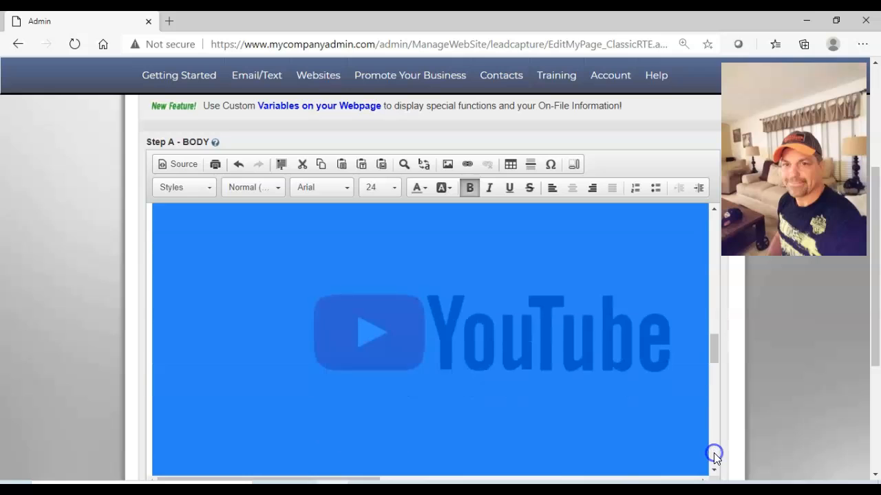
pyautogui.doubleClick(396, 313)
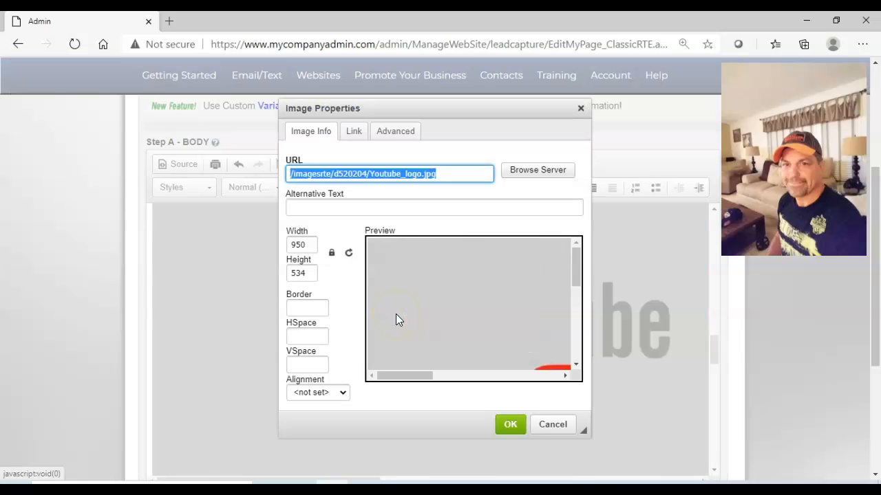
pyautogui.click(304, 271)
pyautogui.press('BackSpace')
pyautogui.press('BackSpace')
pyautogui.press('BackSpace')
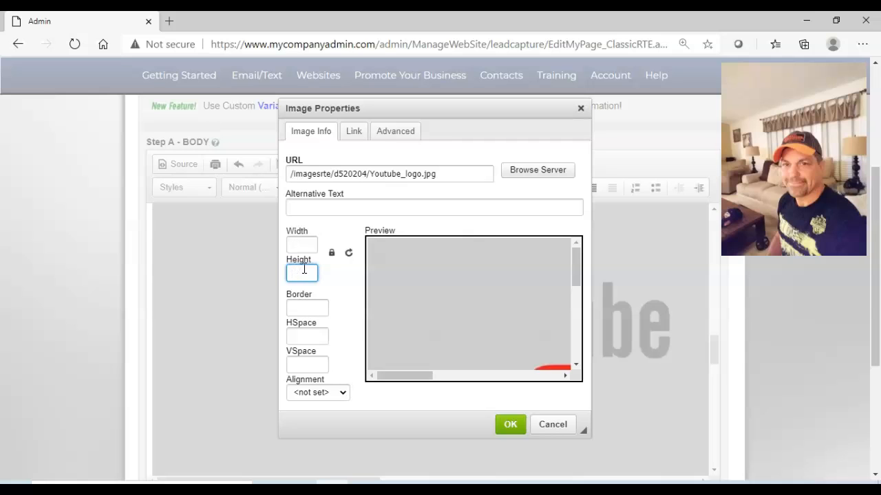
pyautogui.click(302, 243)
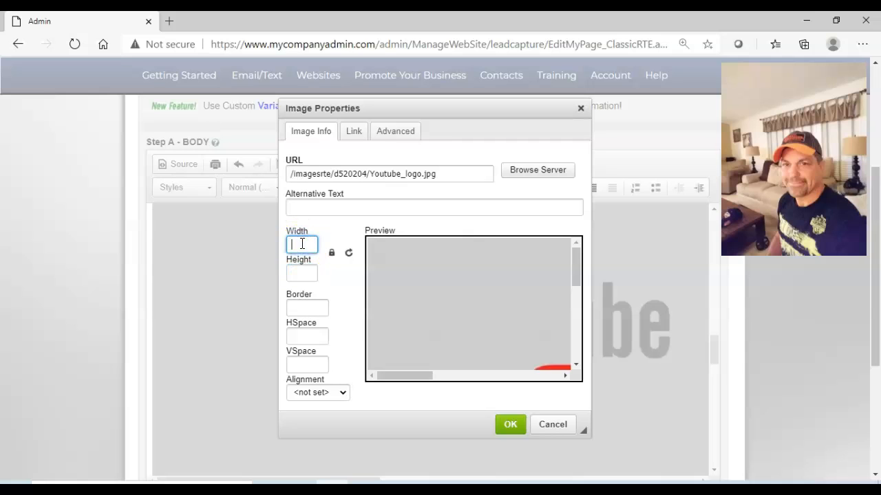
pyautogui.write('250')
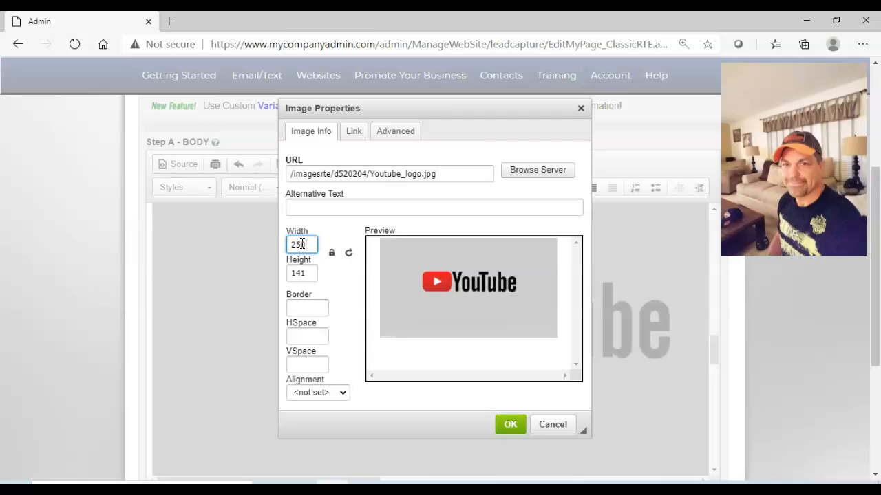
pyautogui.press('BackSpace')
pyautogui.press('BackSpace')
pyautogui.press('BackSpace')
pyautogui.write('350')
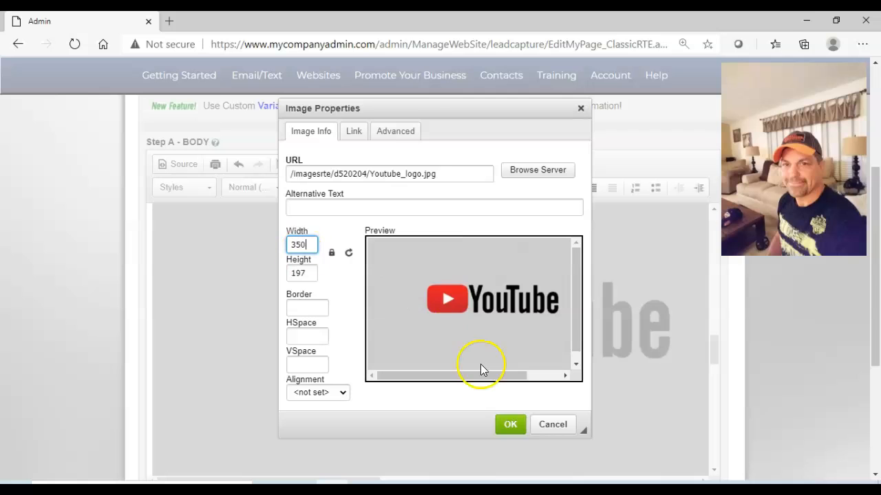
pyautogui.click(510, 424)
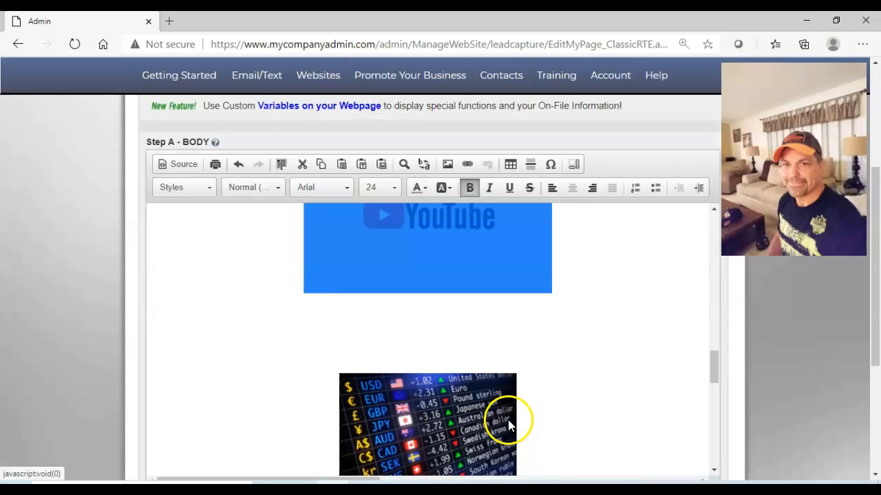
# Link the YouTube logo image to the URL EPICINFO.3DMARKETINGMACHINE.COM.
pyautogui.click(712, 210)
pyautogui.click(712, 210)
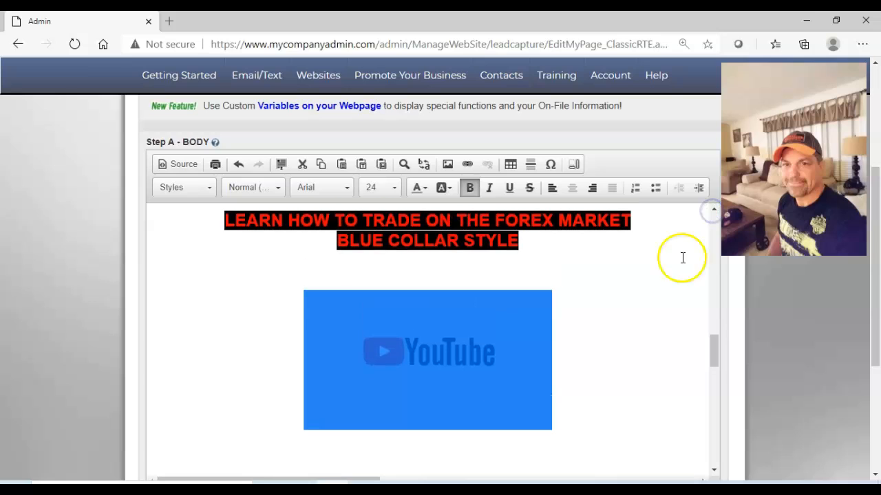
pyautogui.doubleClick(445, 354)
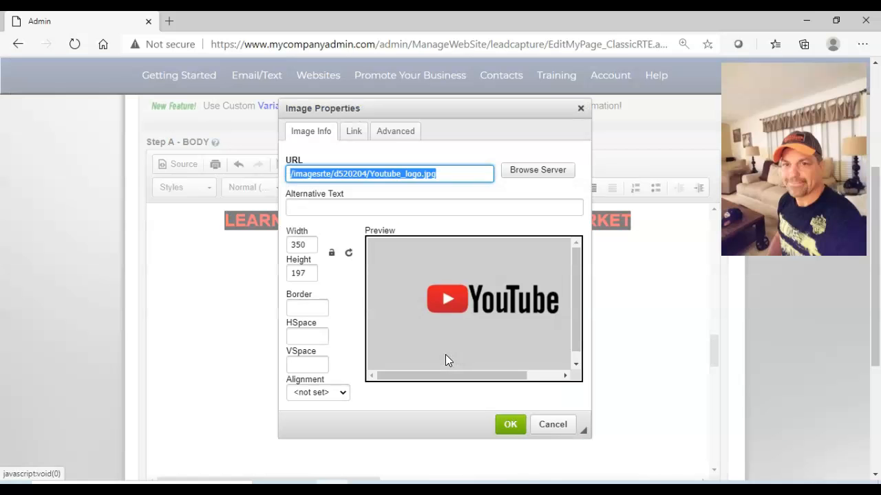
pyautogui.click(354, 131)
pyautogui.click(333, 172)
pyautogui.click(332, 172)
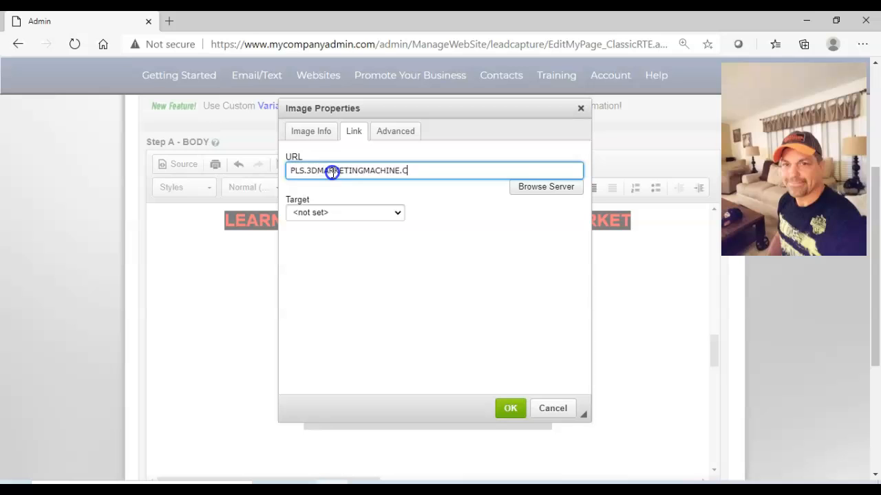
pyautogui.click(305, 171)
pyautogui.press('BackSpace')
pyautogui.press('BackSpace')
pyautogui.press('BackSpace')
pyautogui.write('ERI')
pyautogui.write('CINFO')
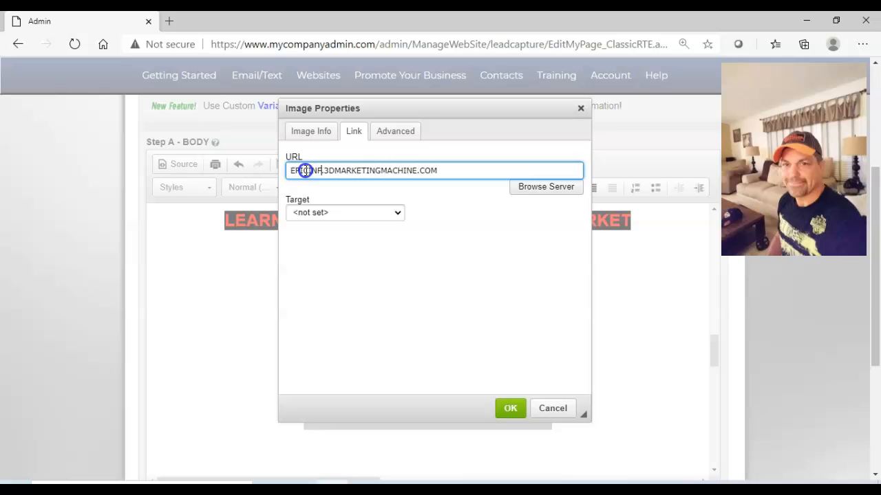
pyautogui.click(489, 284)
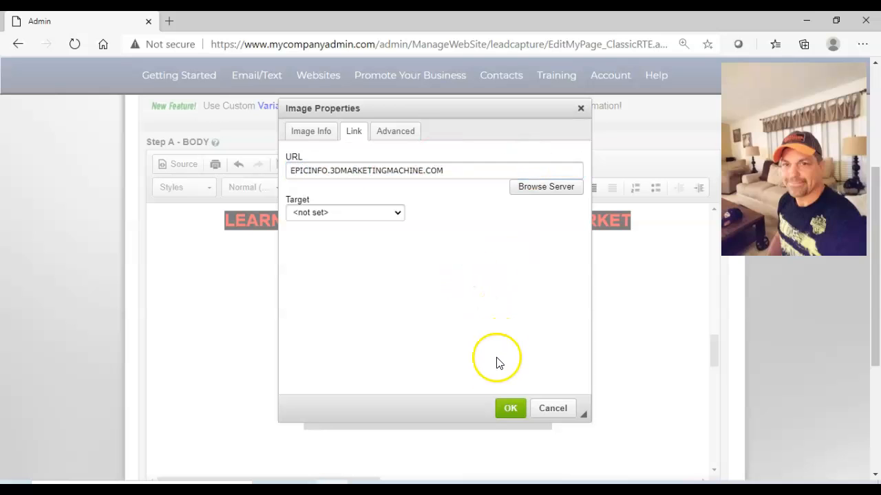
pyautogui.click(509, 410)
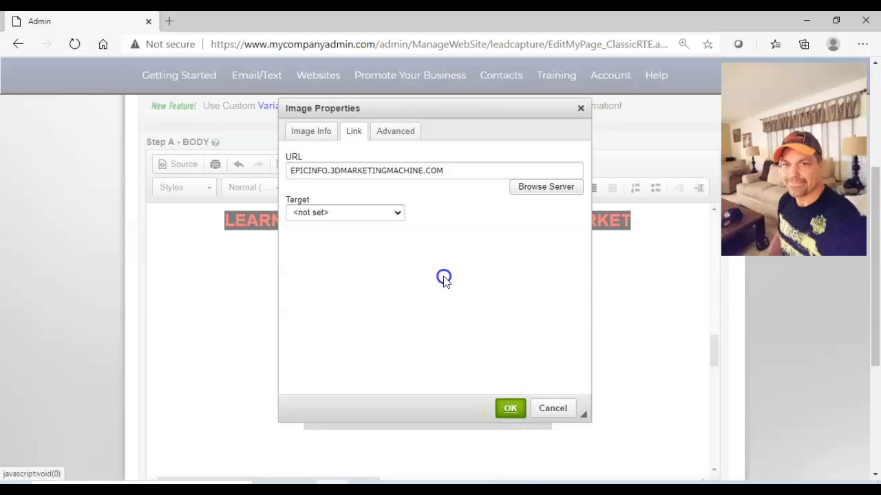
# Set the YouTube logo link's target to New Window (_blank).
pyautogui.click(400, 217)
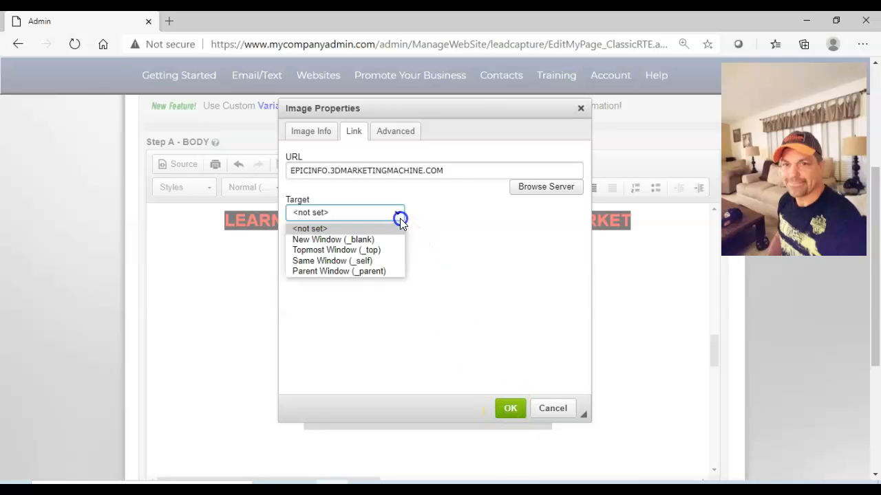
pyautogui.click(337, 241)
pyautogui.click(466, 254)
pyautogui.click(292, 159)
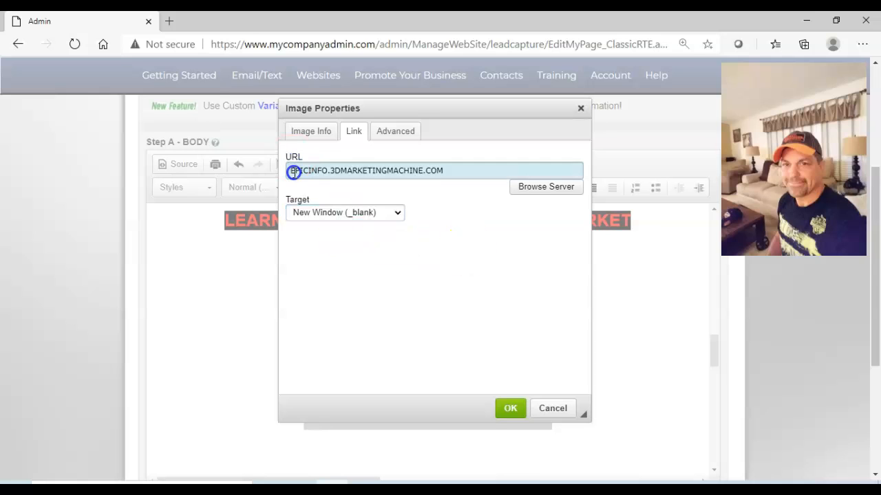
pyautogui.click(294, 172)
pyautogui.write('HTTP')
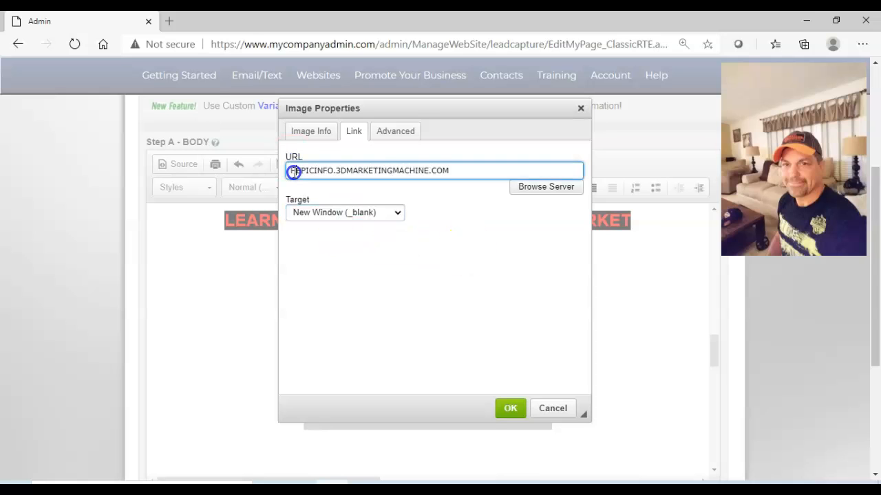
pyautogui.write('://')
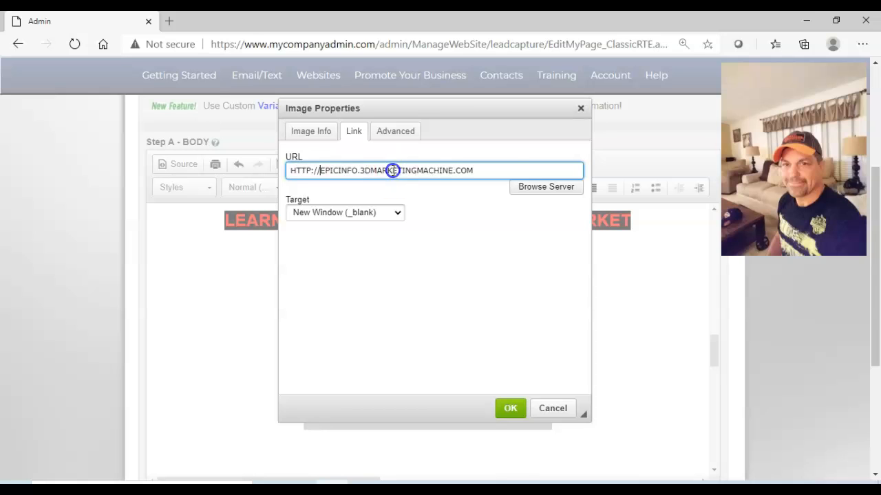
pyautogui.click(516, 410)
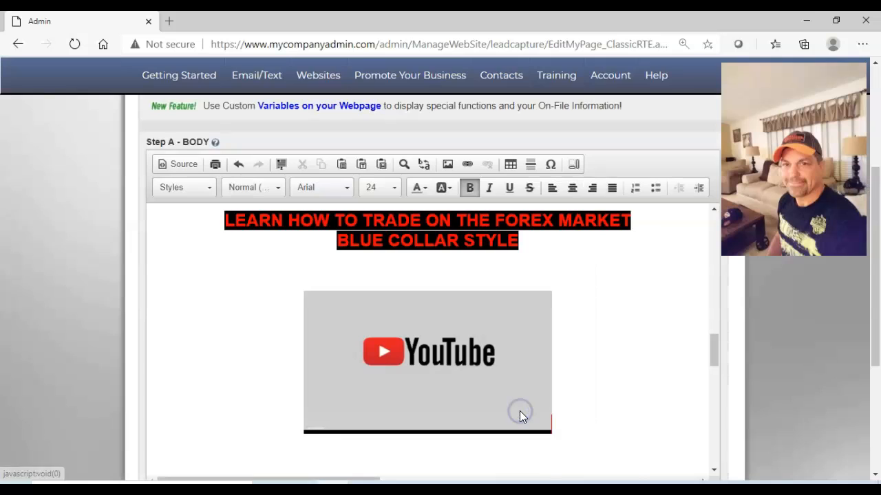
# Save the page changes and open the webpage through its test link that bypasses the Opt-In form.
pyautogui.click(876, 434)
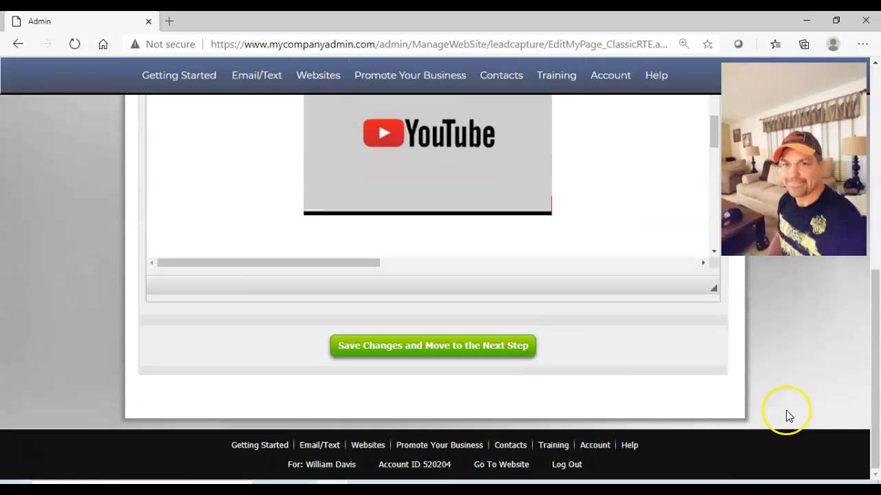
pyautogui.click(452, 346)
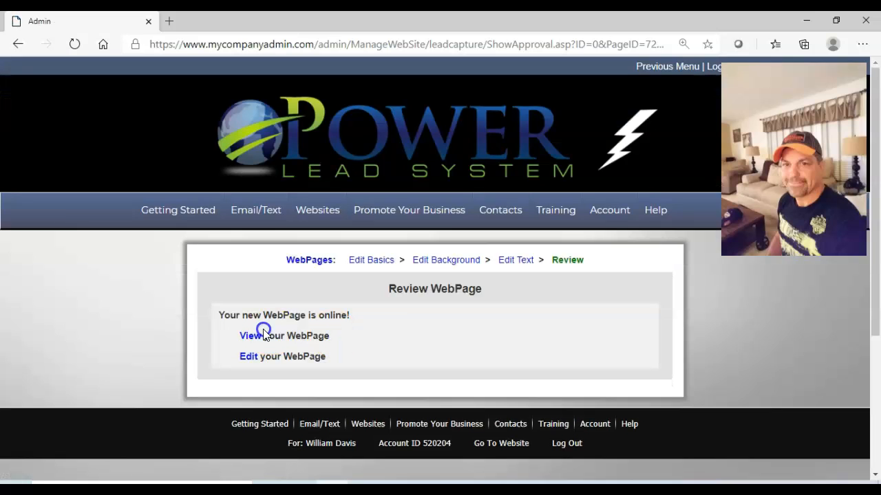
pyautogui.click(264, 334)
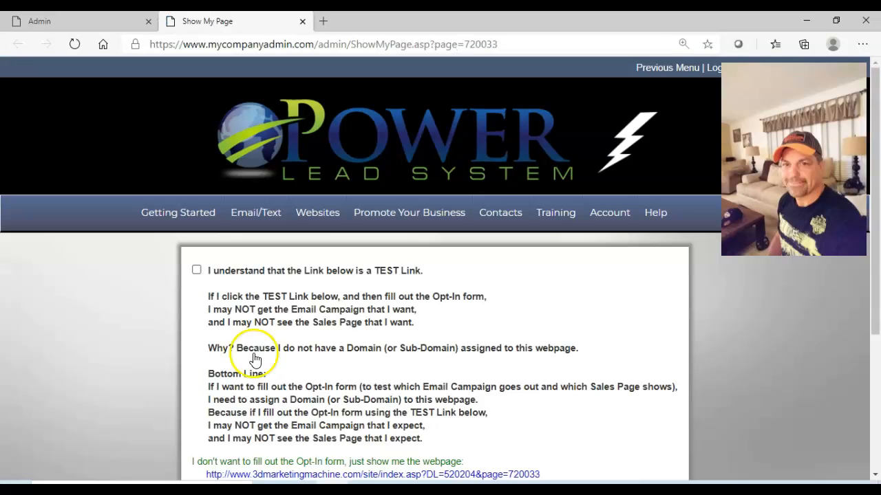
pyautogui.click(389, 463)
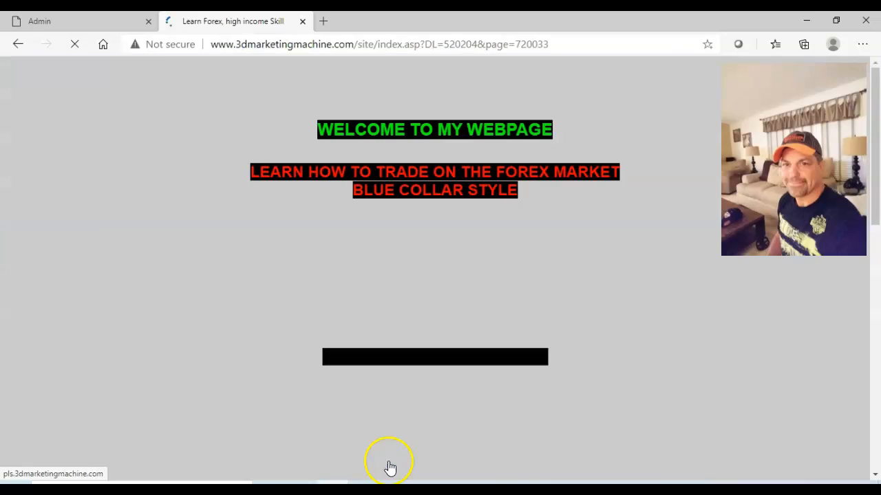
# Test the YouTube image's link on the webpage, look through the rest of the page, and close the preview.
pyautogui.click(440, 325)
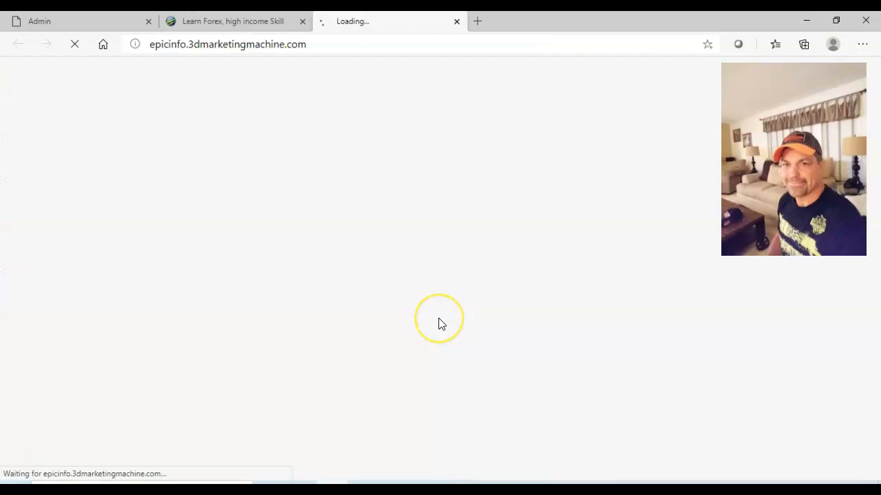
pyautogui.click(456, 22)
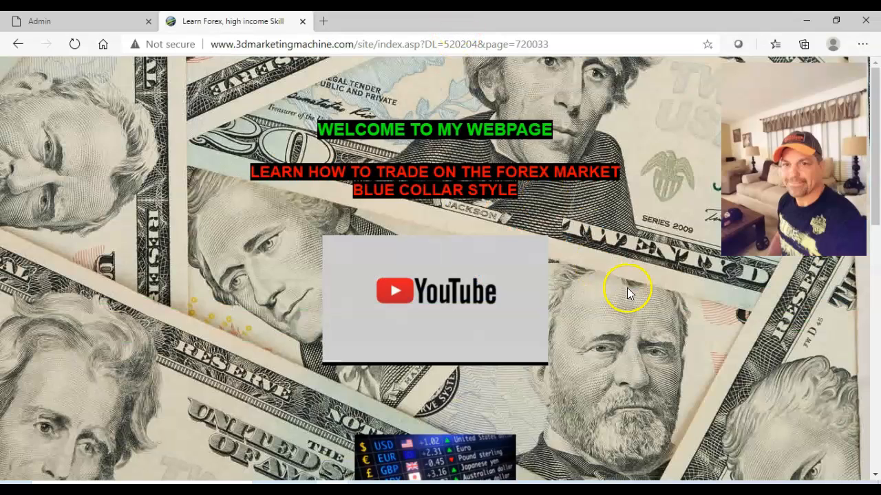
pyautogui.click(875, 433)
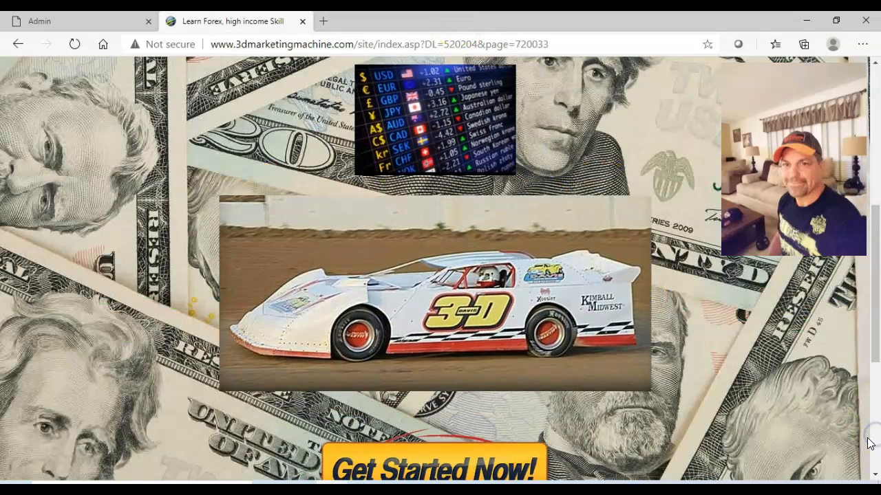
pyautogui.click(876, 121)
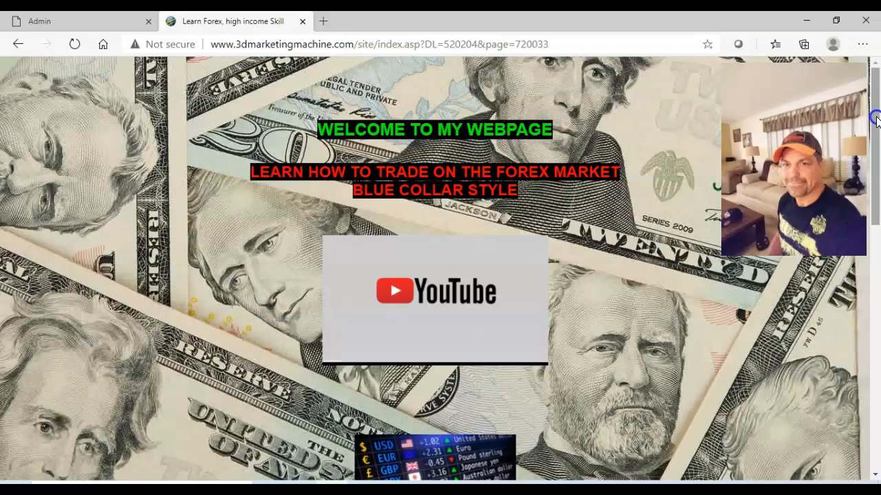
pyautogui.click(302, 22)
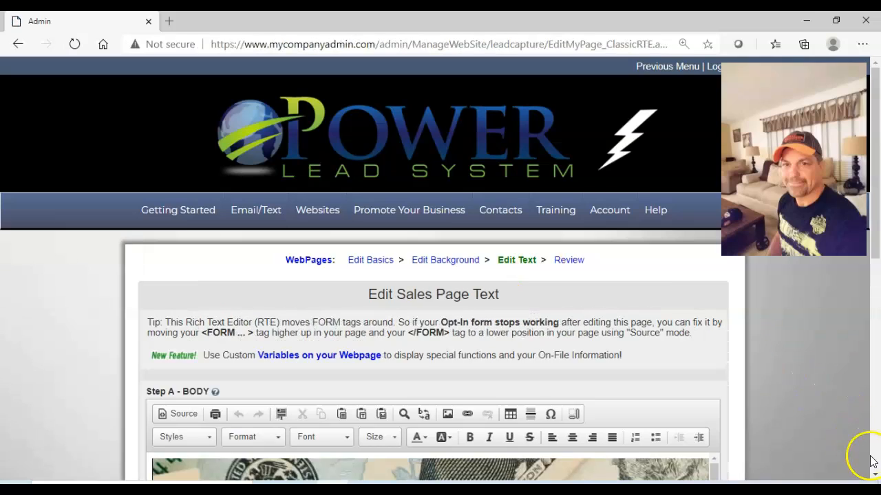
# Inspect the link info, target and advanced settings of the YouTube logo in the page body, and close its link properties.
pyautogui.scroll(-5, 860, 454)
pyautogui.scroll(-5, 712, 304)
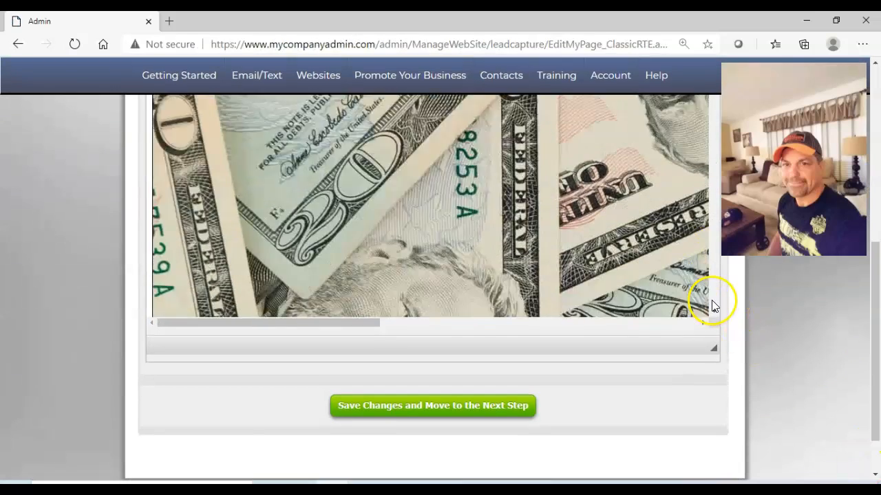
pyautogui.scroll(-4, 712, 303)
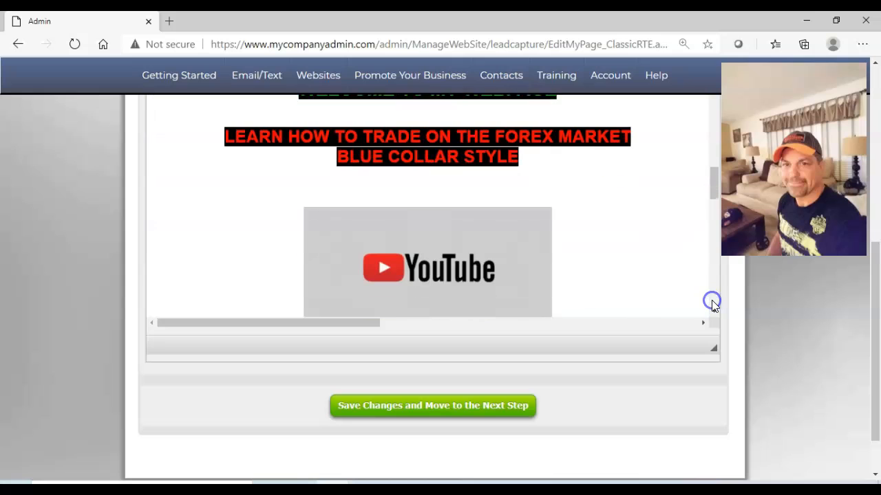
pyautogui.doubleClick(466, 268)
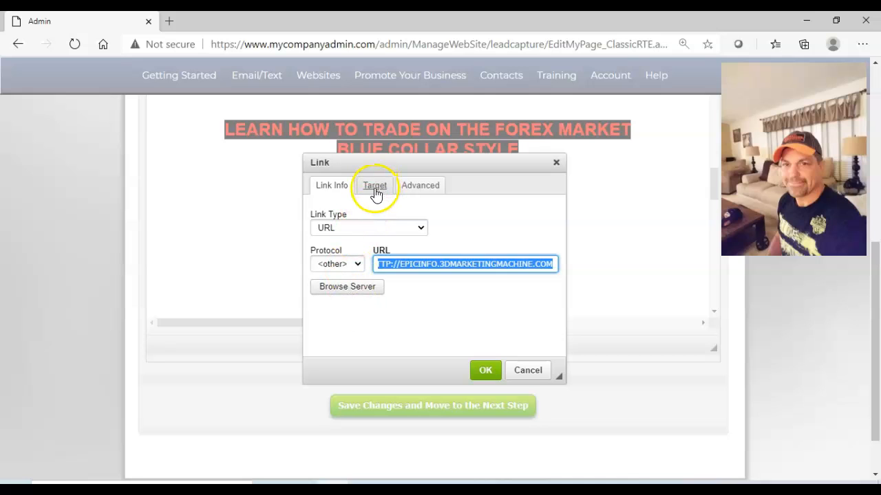
pyautogui.click(375, 186)
pyautogui.click(417, 186)
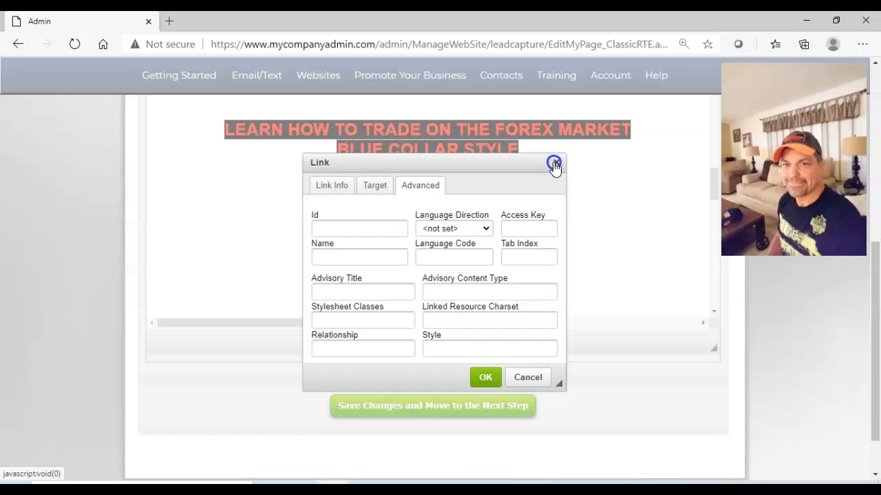
pyautogui.click(557, 164)
# Review the YouTube logo's link URL, target and advanced options once more, and dismiss the link properties.
pyautogui.click(713, 295)
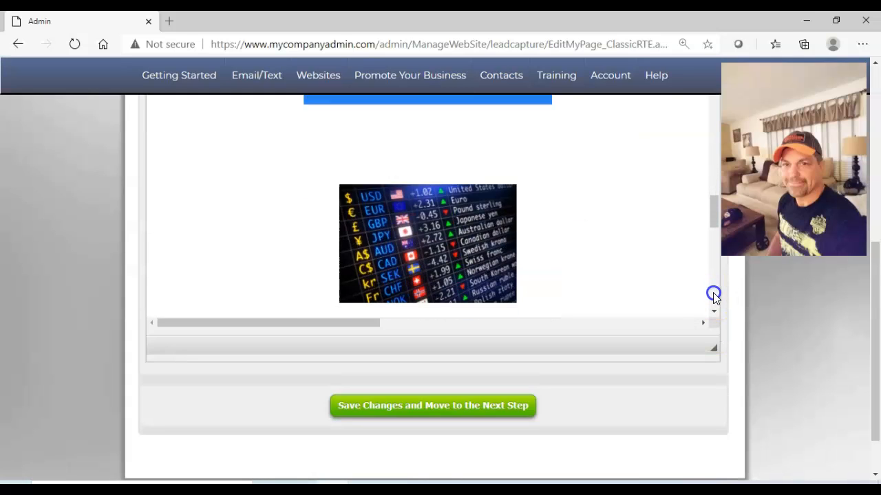
pyautogui.click(876, 65)
pyautogui.click(714, 156)
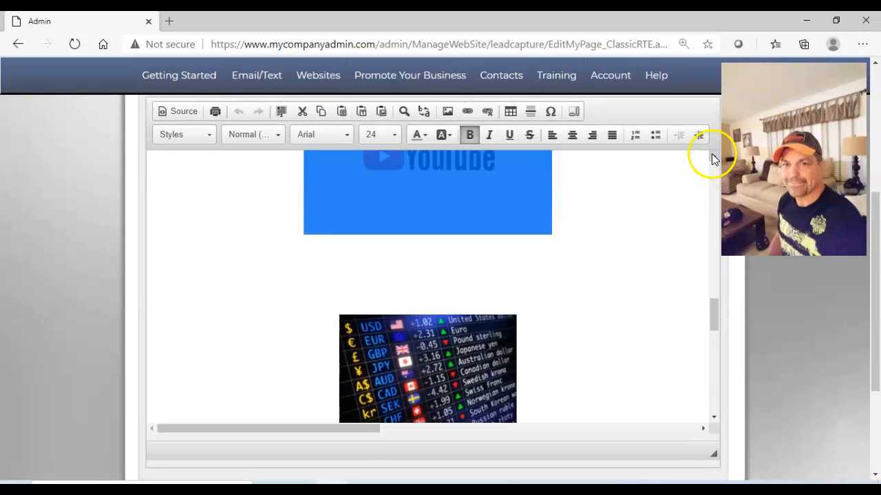
pyautogui.doubleClick(447, 286)
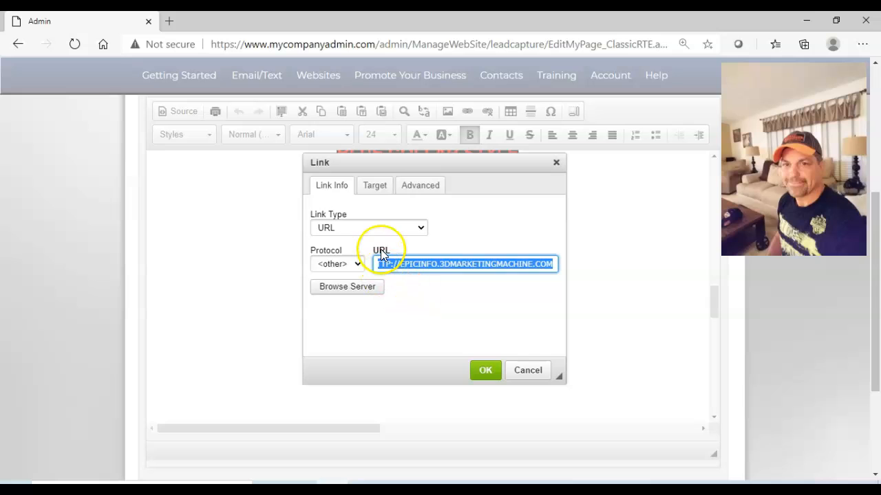
pyautogui.click(373, 188)
pyautogui.click(420, 186)
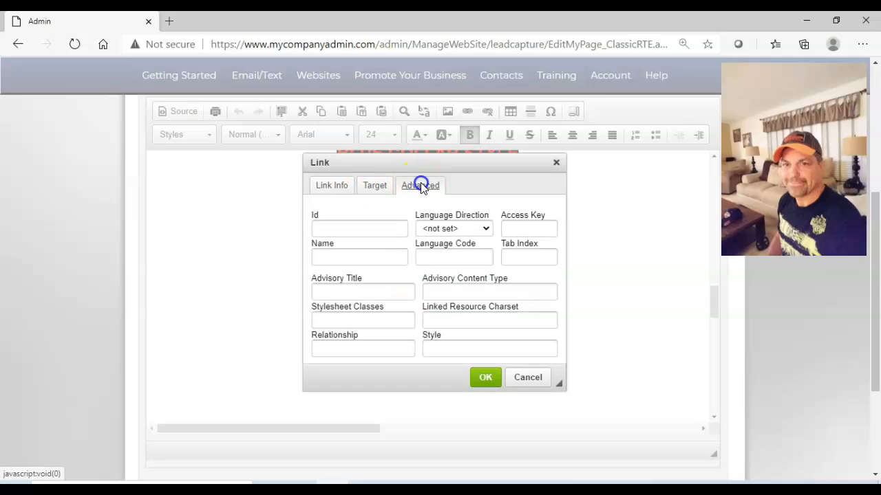
pyautogui.click(556, 163)
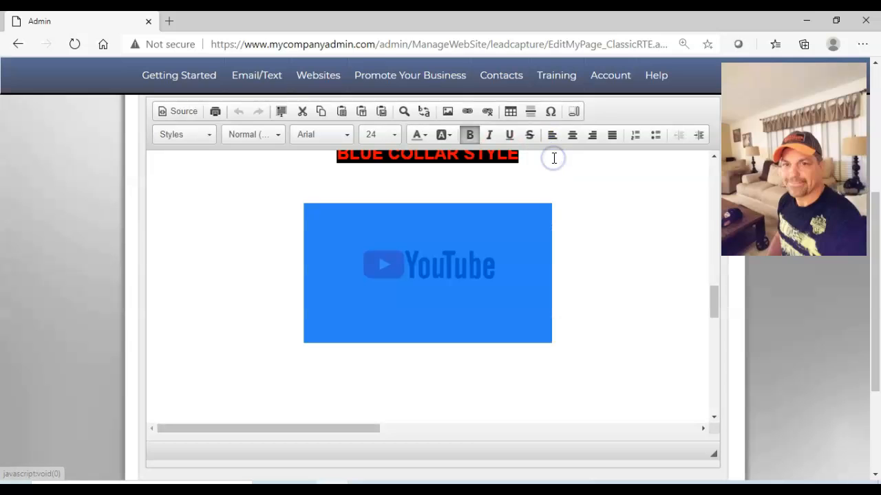
# Examine the Forex currency image's link URL, target and advanced settings, and close its link properties.
pyautogui.scroll(3, 713, 172)
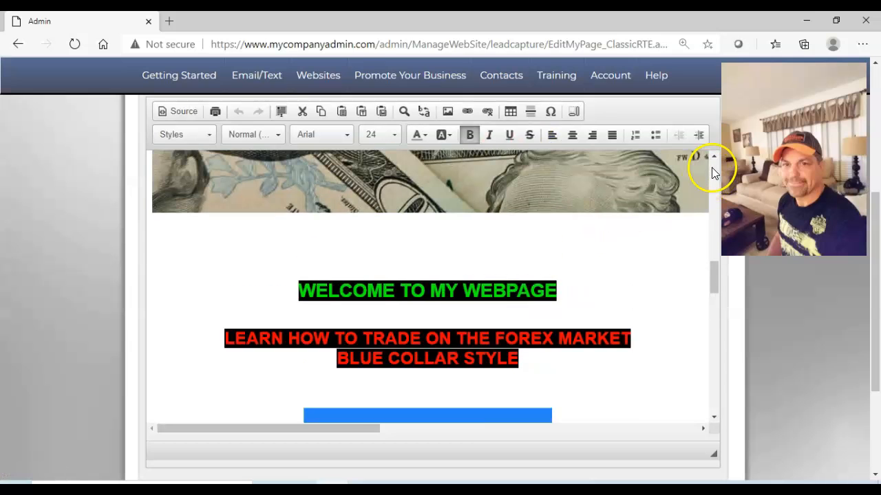
pyautogui.scroll(-3, 713, 361)
pyautogui.scroll(-4, 713, 361)
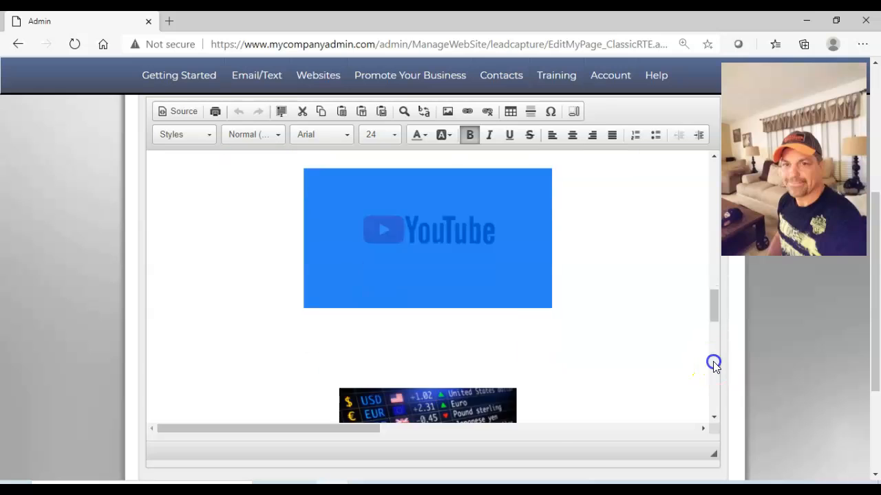
pyautogui.click(434, 229)
pyautogui.doubleClick(434, 231)
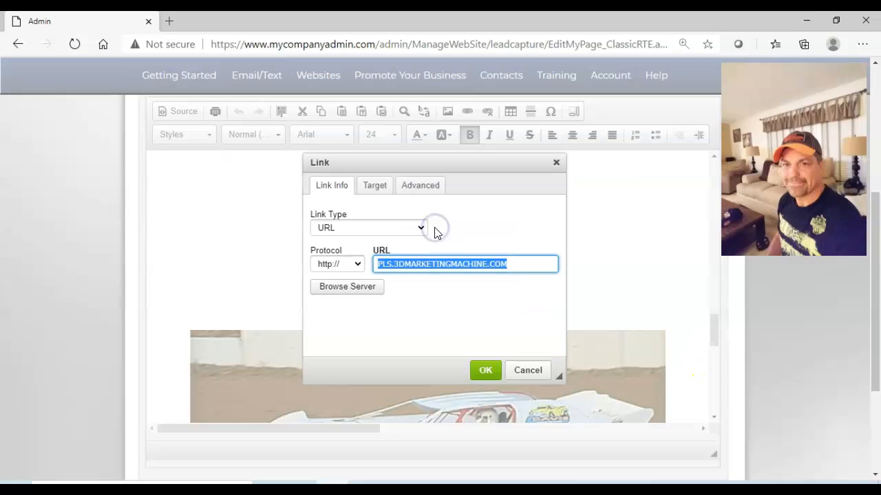
pyautogui.click(382, 192)
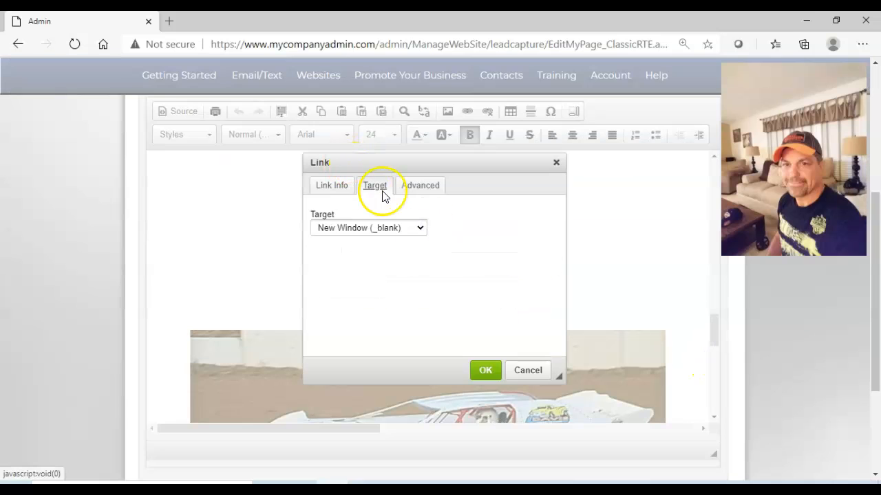
pyautogui.click(408, 187)
pyautogui.click(387, 189)
pyautogui.click(324, 195)
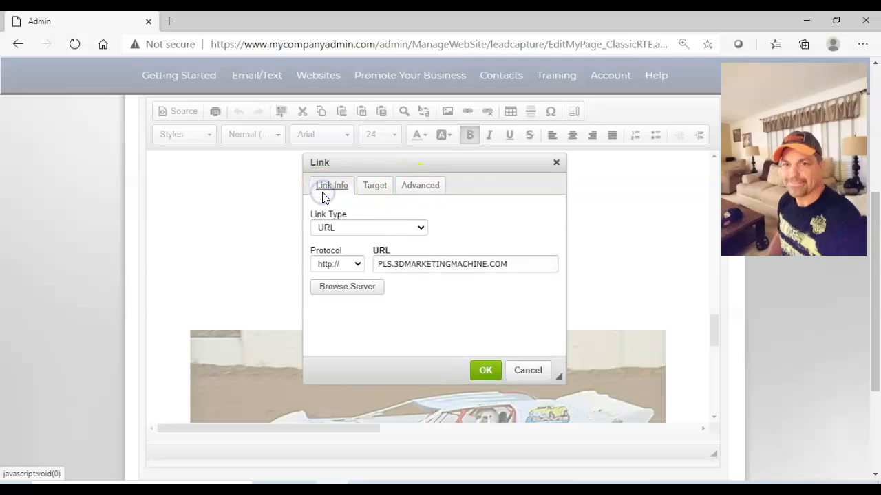
pyautogui.click(556, 164)
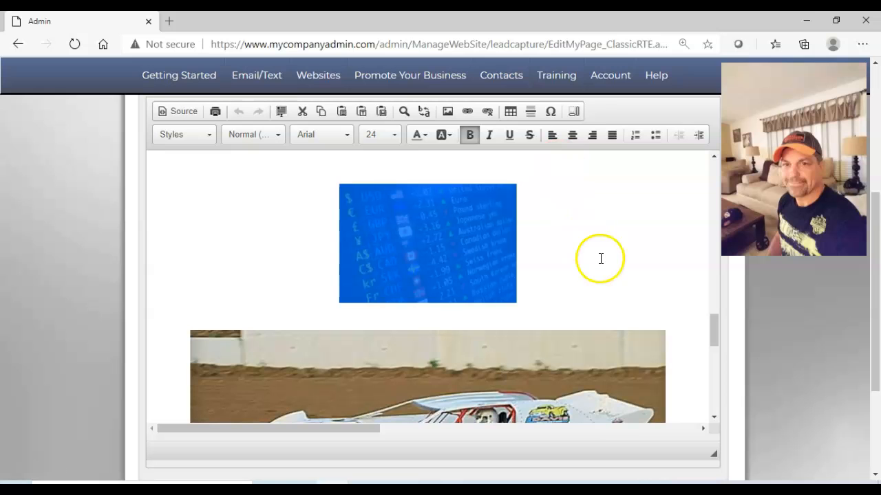
# Open the racecar image's properties and check its link settings and image info.
pyautogui.click(714, 403)
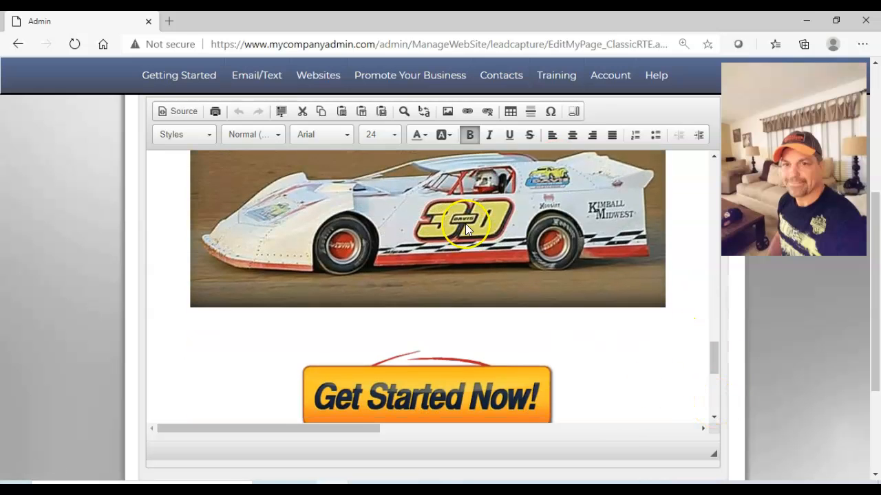
pyautogui.doubleClick(465, 223)
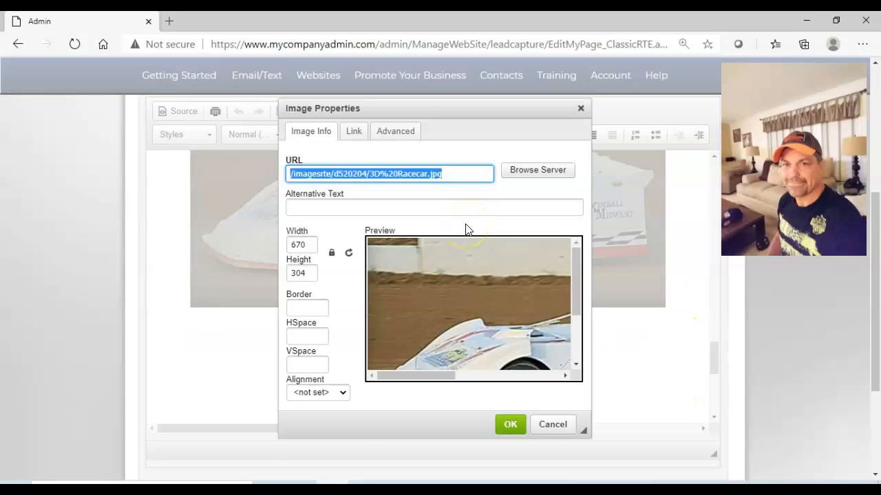
pyautogui.click(353, 133)
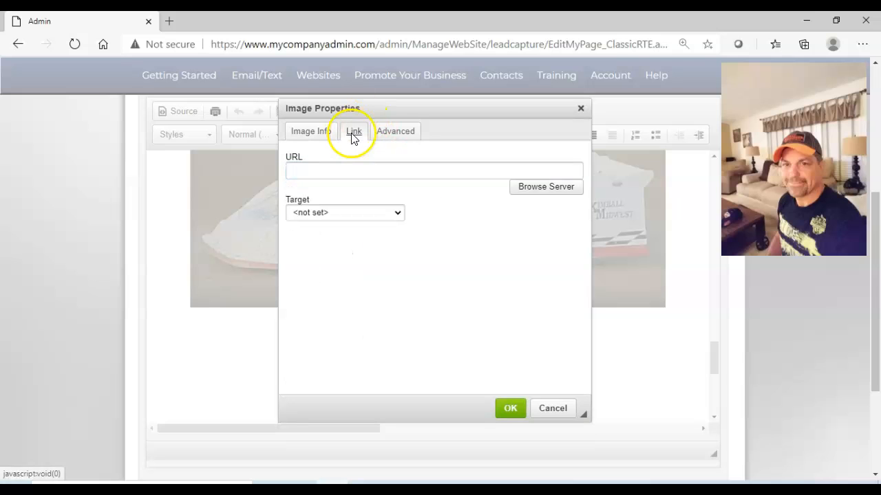
pyautogui.click(313, 136)
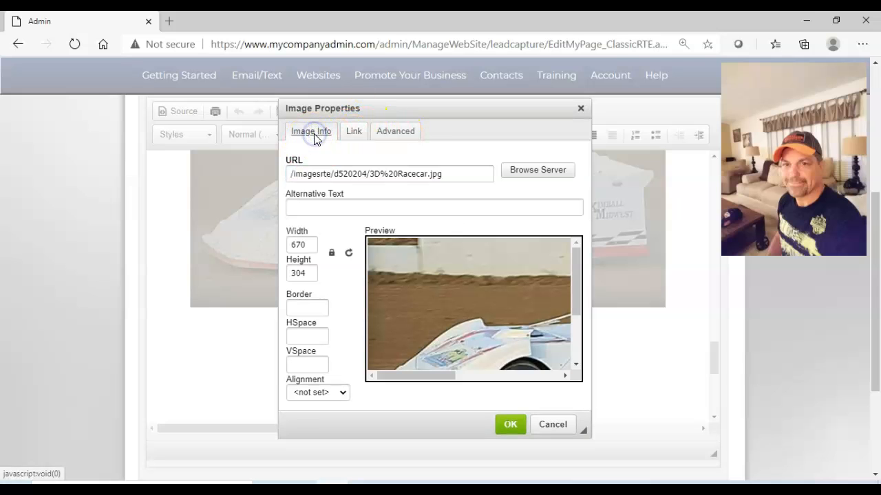
# Set the racecar image's width to 600 with its aspect ratio locked.
pyautogui.click(406, 207)
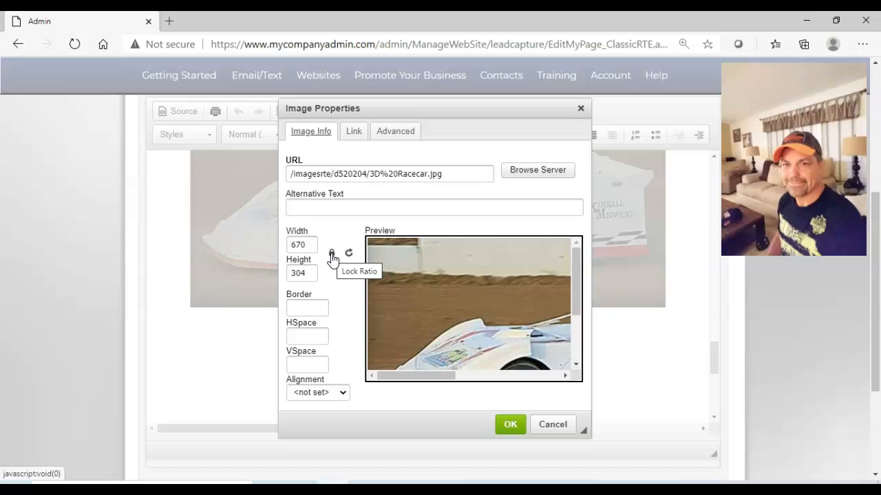
pyautogui.click(332, 255)
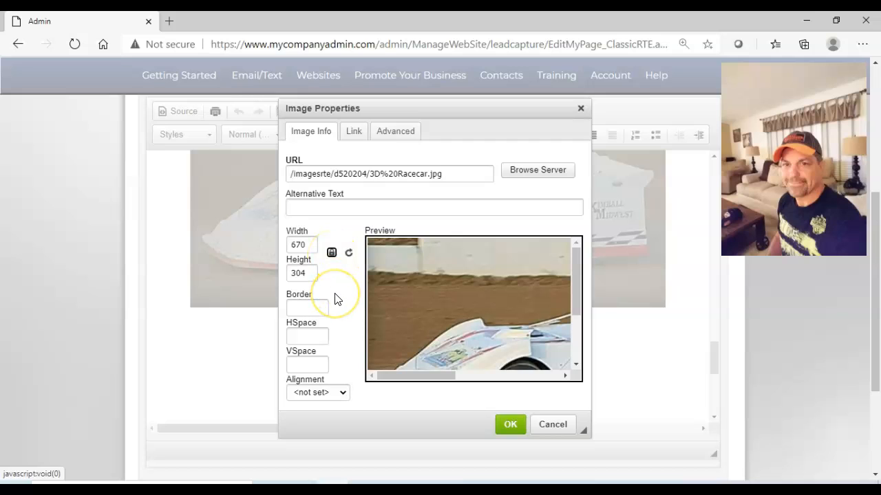
pyautogui.click(307, 245)
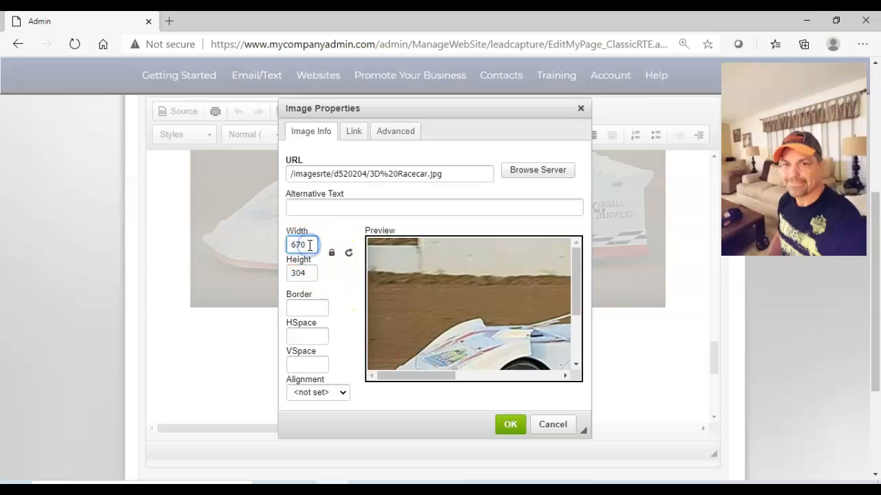
pyautogui.press('BackSpace')
pyautogui.press('BackSpace')
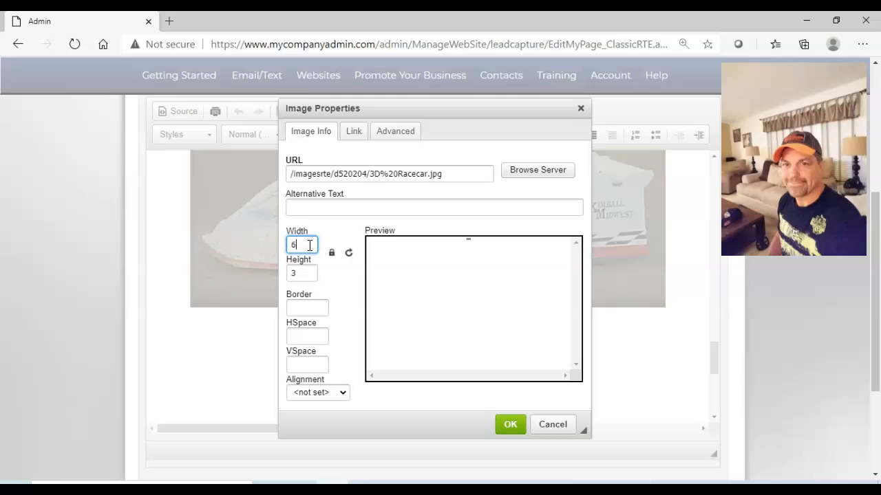
pyautogui.write('00')
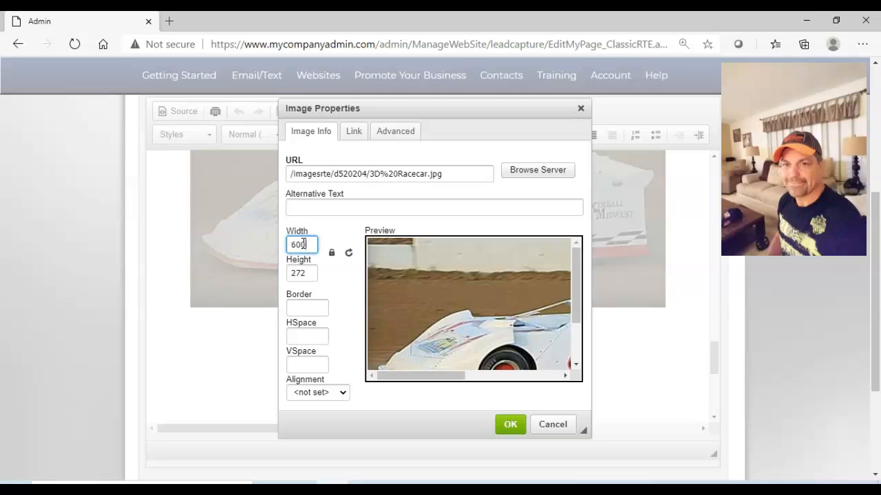
pyautogui.doubleClick(305, 274)
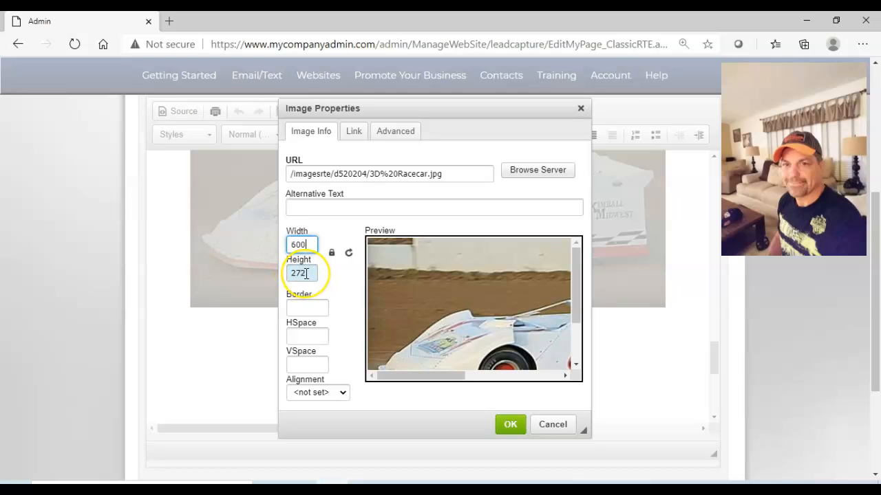
# Unlock the racecar image's aspect ratio, set only its width to 650, and apply the image properties.
pyautogui.click(332, 254)
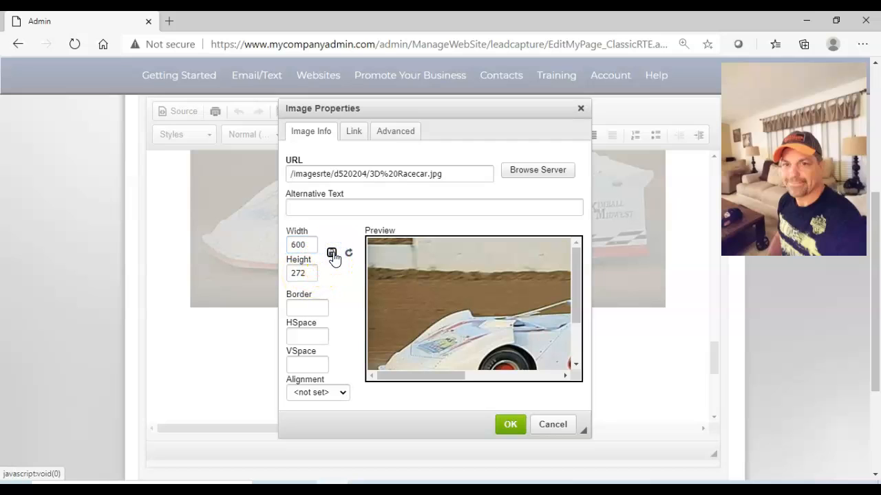
pyautogui.click(333, 256)
pyautogui.click(305, 244)
pyautogui.press('BackSpace')
pyautogui.press('BackSpace')
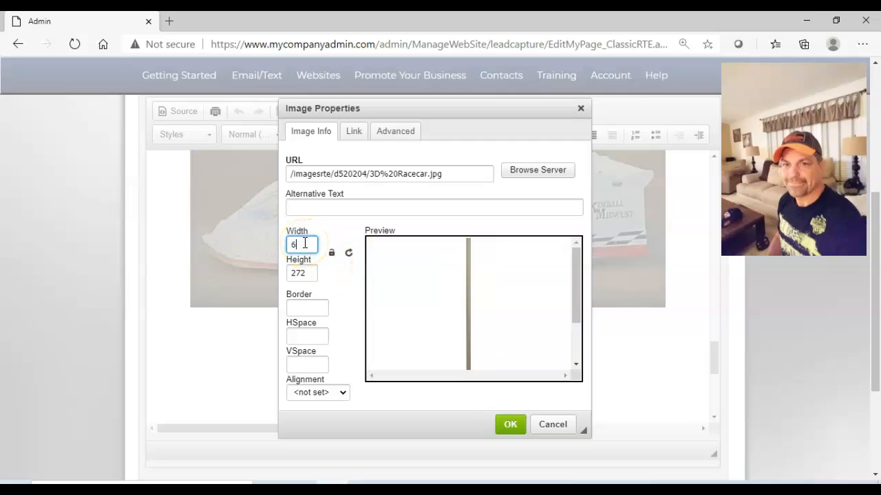
pyautogui.write('50')
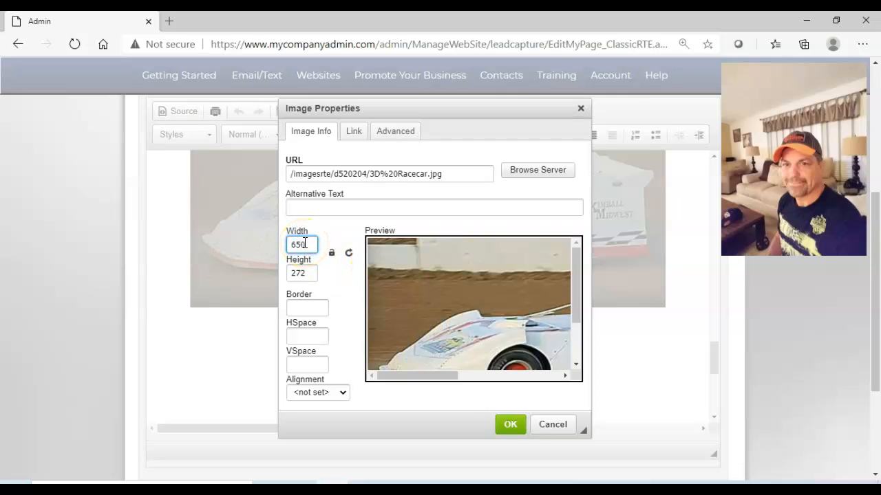
pyautogui.click(511, 425)
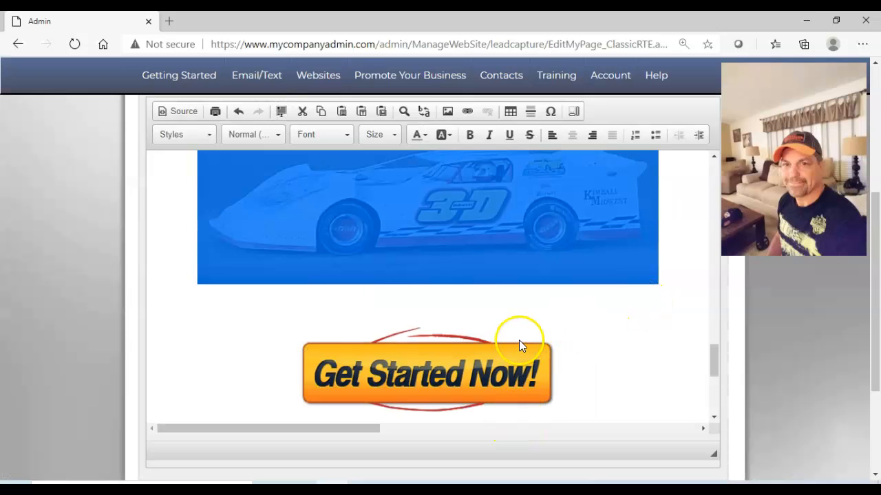
# Save the page changes, proceed to the review step, and reopen the page text for editing.
pyautogui.scroll(-3, 713, 403)
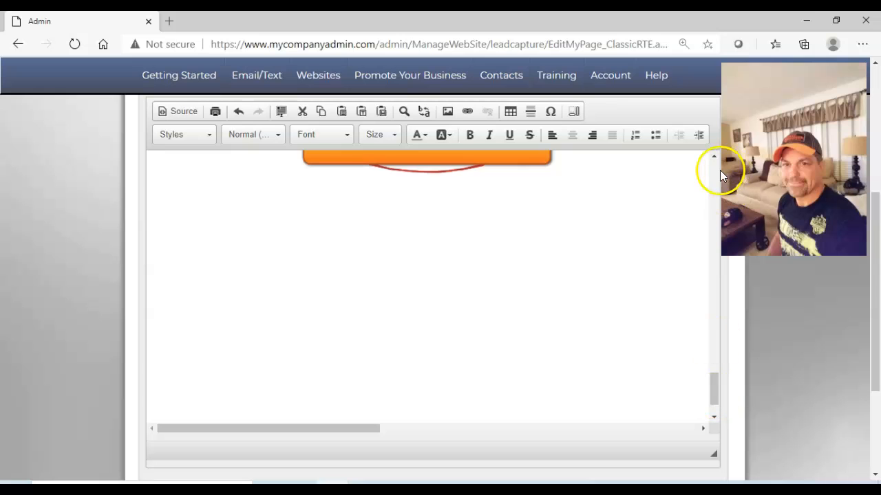
pyautogui.scroll(10, 718, 170)
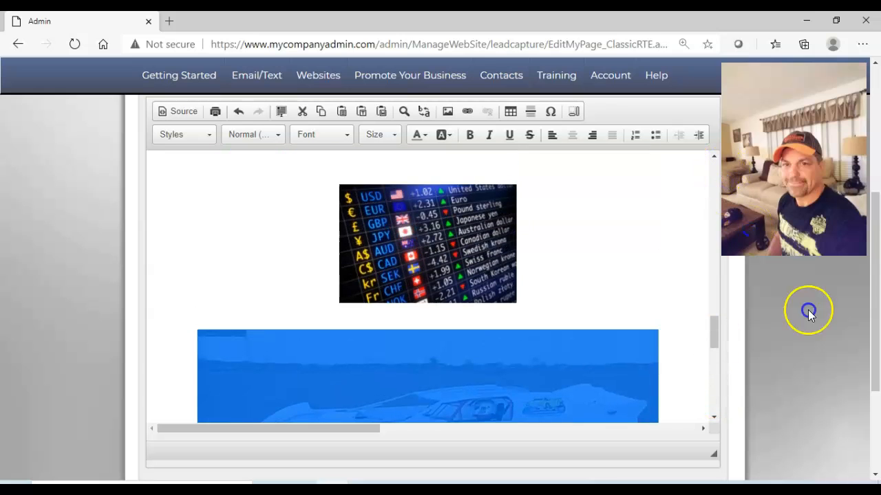
pyautogui.scroll(-3, 877, 420)
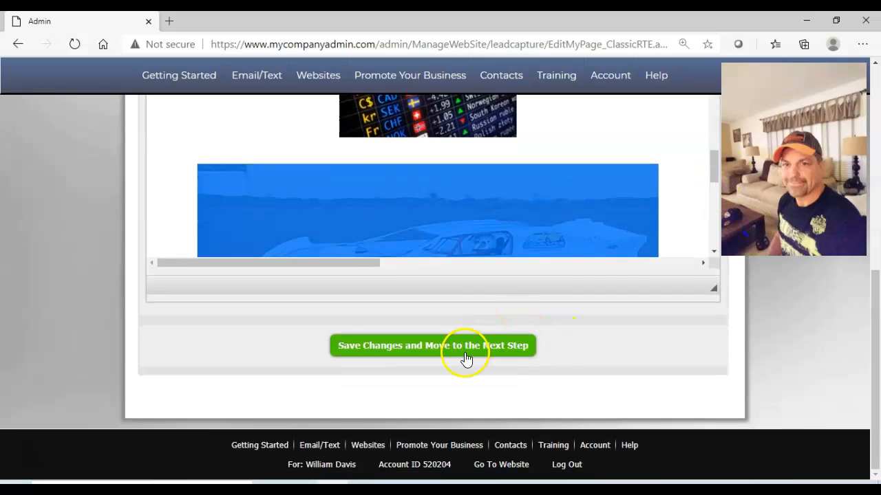
pyautogui.click(465, 357)
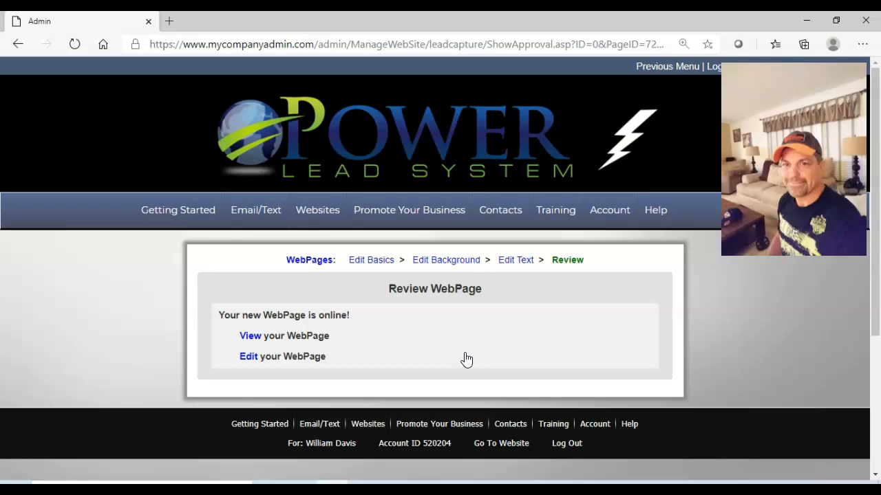
pyautogui.click(515, 264)
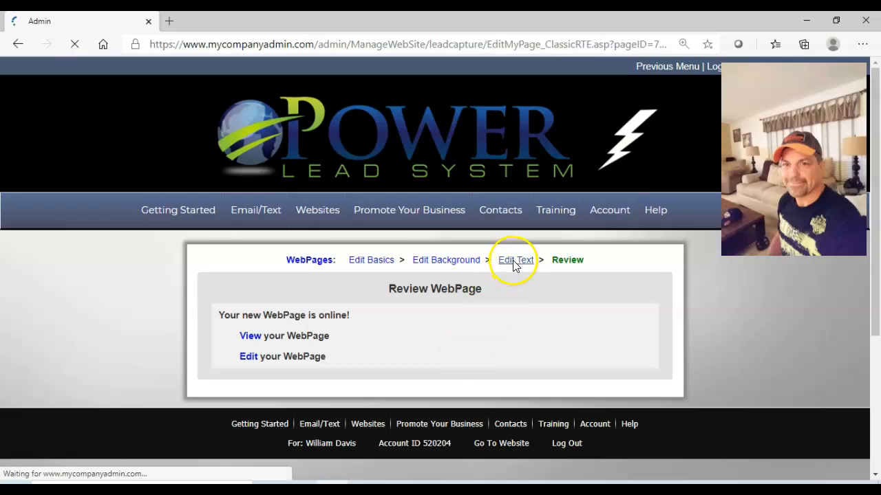
# Delete the YouTube logo from the page body between the Forex heading and the currency image.
pyautogui.click(875, 454)
pyautogui.click(713, 296)
pyautogui.scroll(-10, 712, 301)
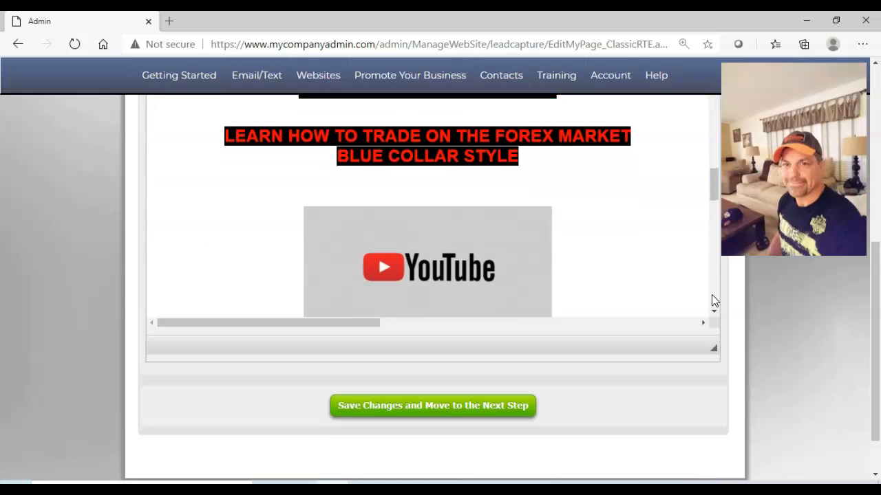
pyautogui.click(712, 311)
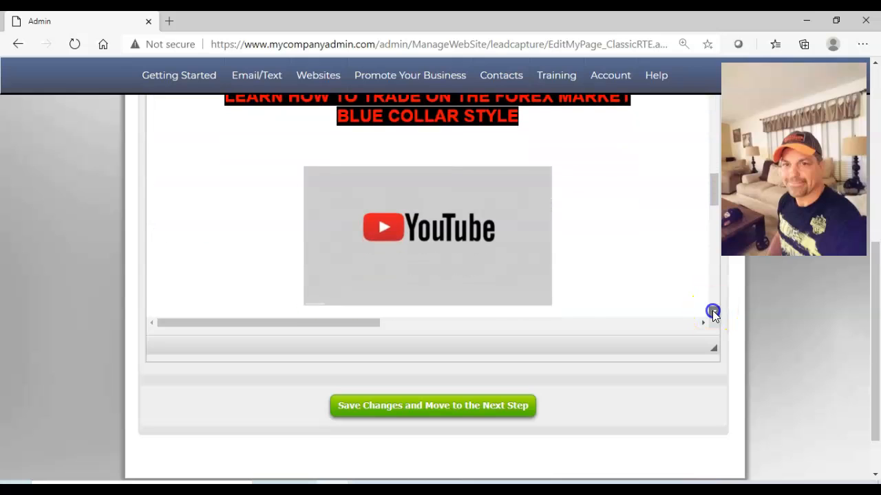
pyautogui.click(713, 311)
pyautogui.click(556, 309)
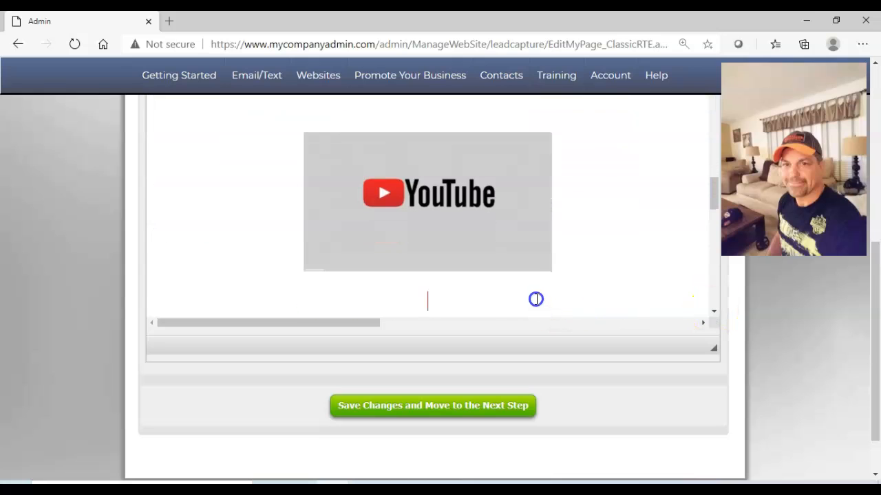
pyautogui.press('BackSpace')
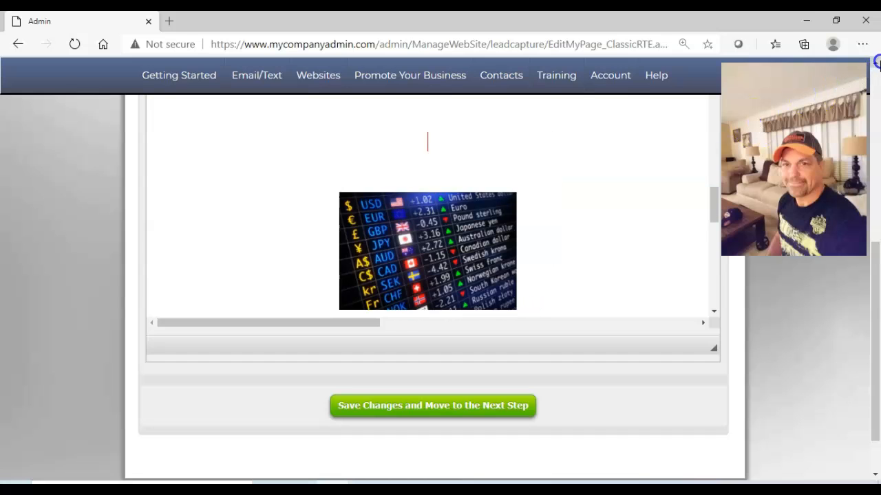
# Start a new image below the Blue Collar Style heading and choose Youtube_logo.jpg from My Library as its source.
pyautogui.click(875, 63)
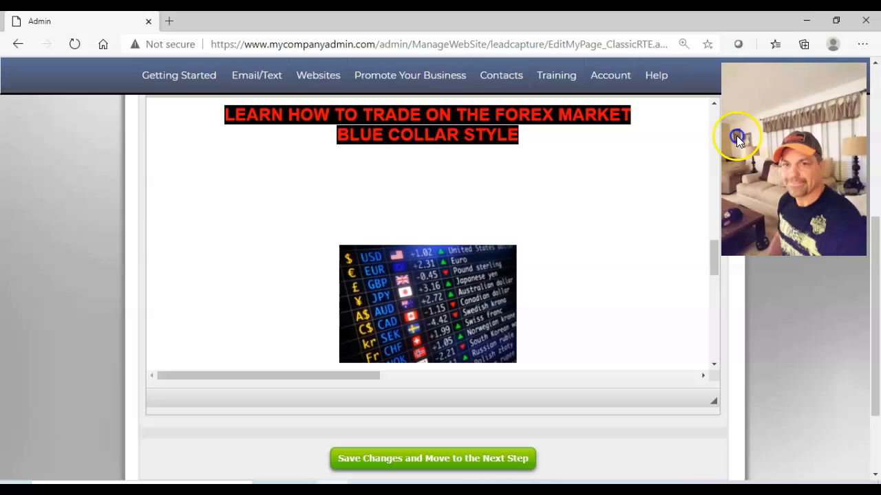
pyautogui.click(875, 64)
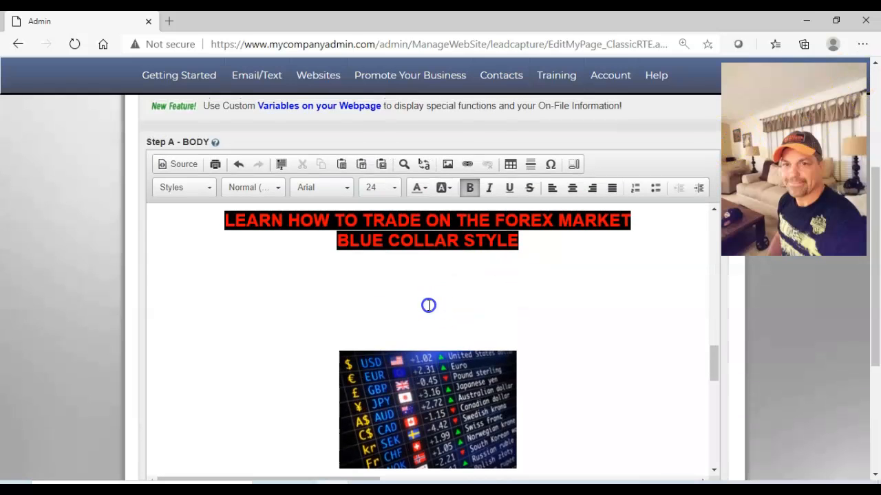
pyautogui.click(447, 164)
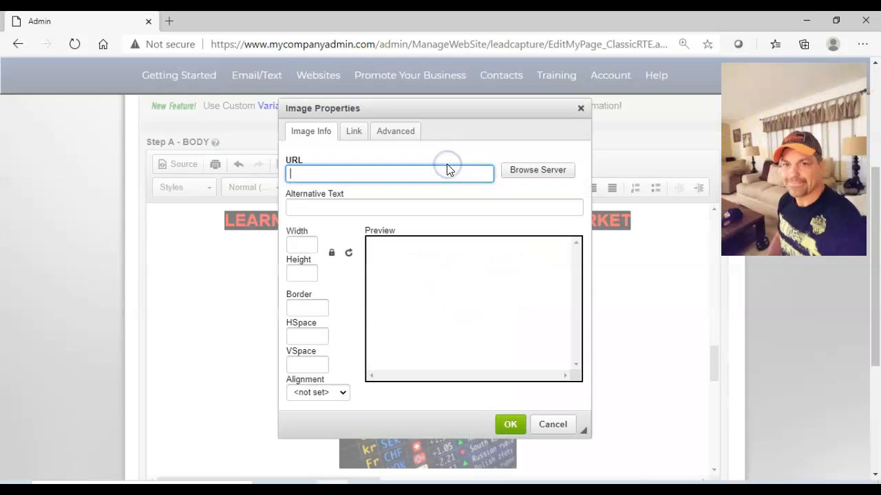
pyautogui.click(516, 169)
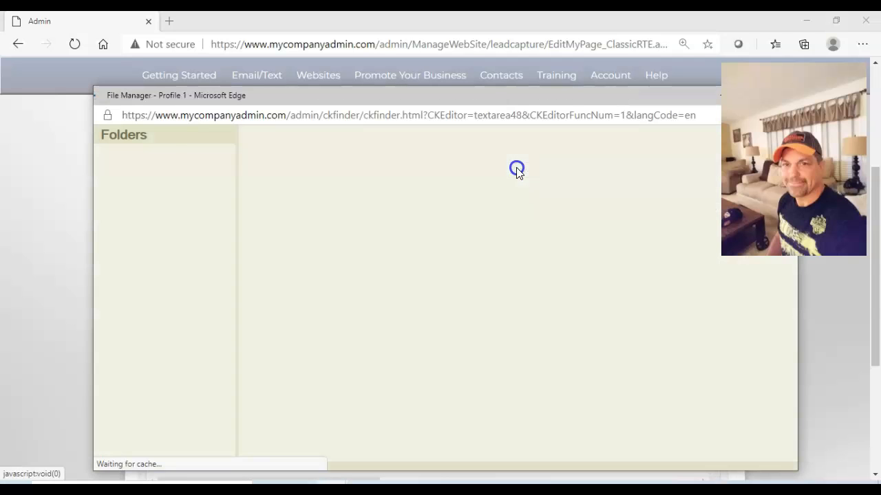
pyautogui.click(142, 180)
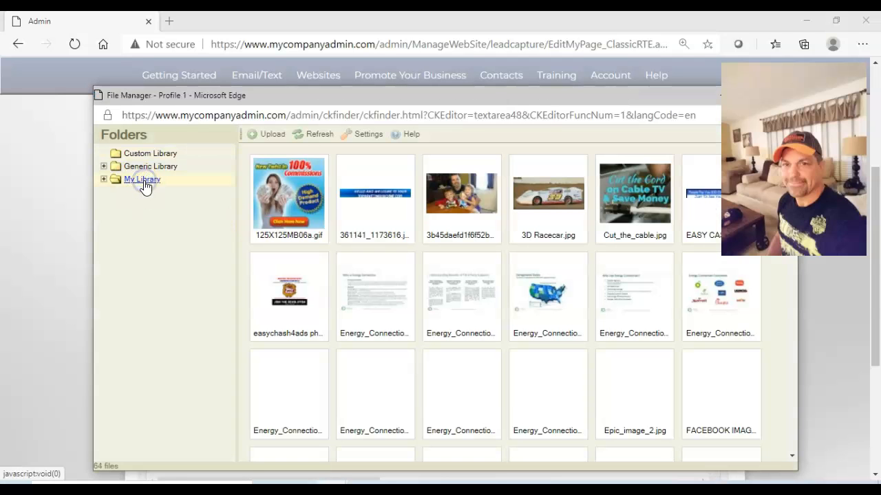
pyautogui.scroll(-10, 793, 414)
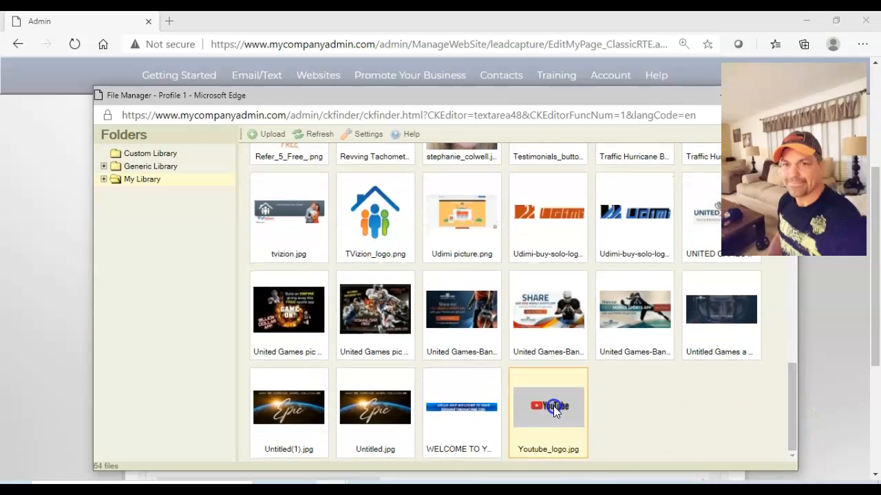
pyautogui.click(553, 409)
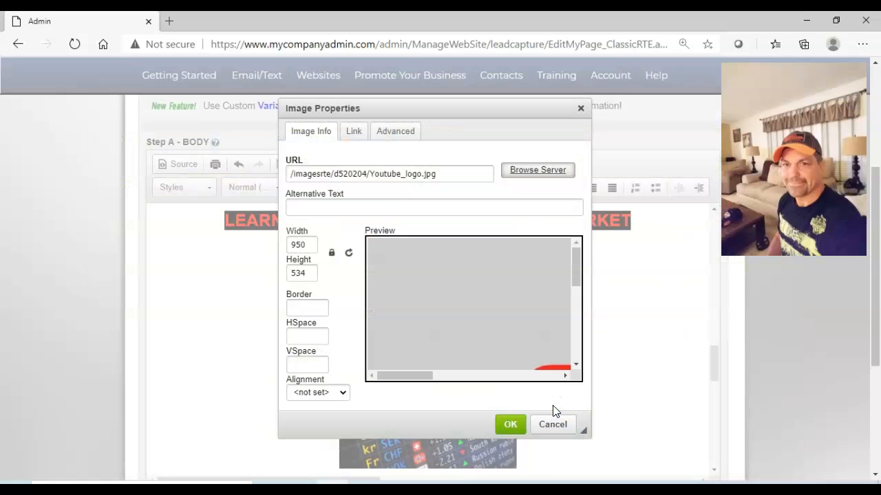
# Set the YouTube logo's width to 350 with its aspect ratio locked.
pyautogui.doubleClick(308, 245)
pyautogui.write('35')
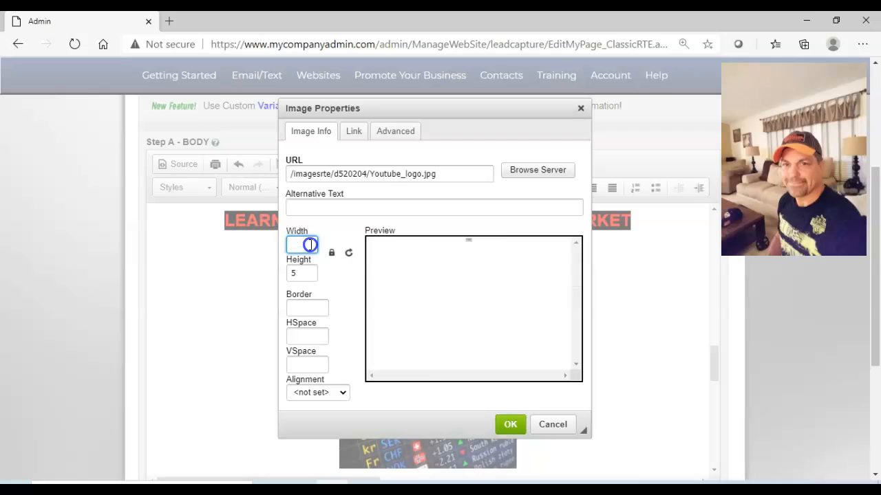
pyautogui.write('0')
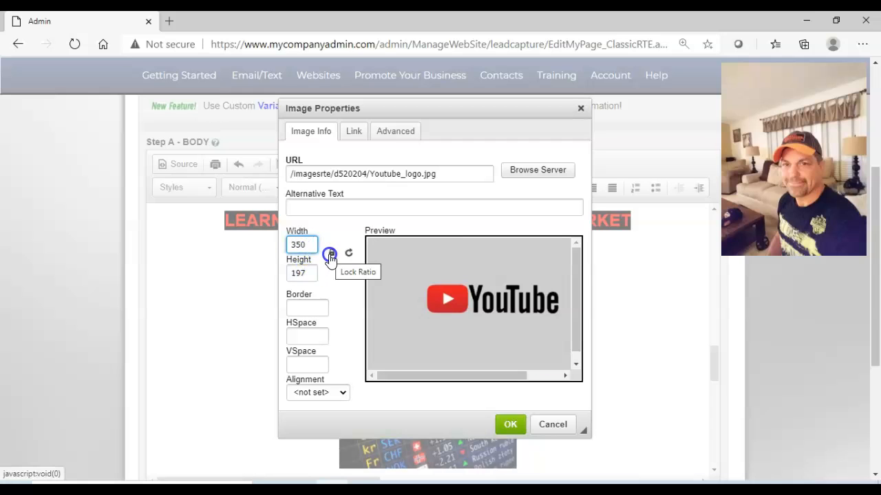
# Try a width of 300 for the YouTube logo with its aspect ratio unlocked.
pyautogui.click(331, 254)
pyautogui.click(313, 245)
pyautogui.press('BackSpace')
pyautogui.press('BackSpace')
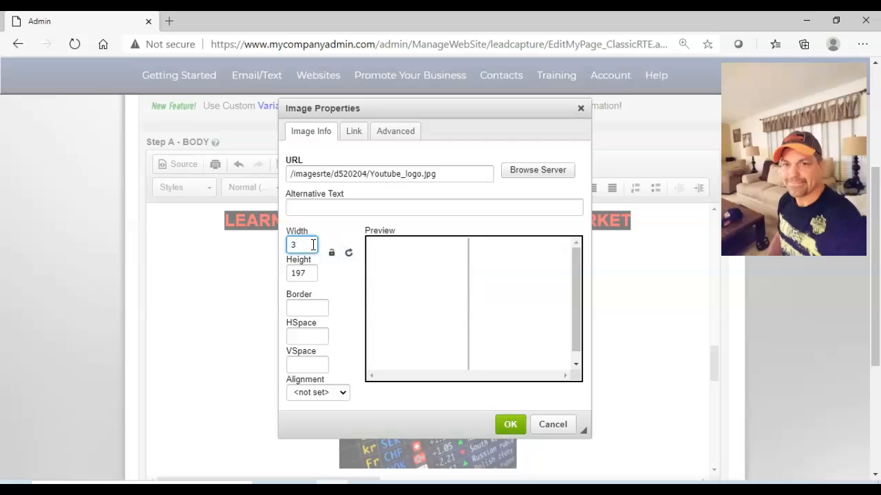
pyautogui.write('00')
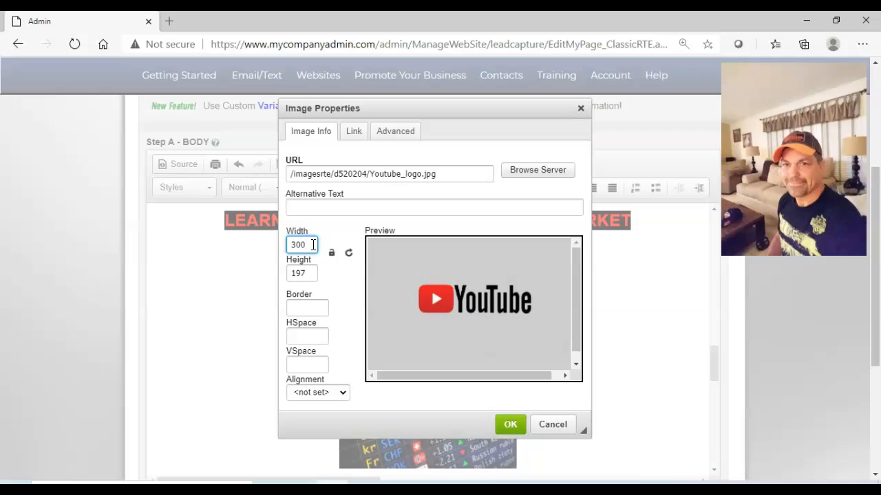
pyautogui.press('BackSpace')
pyautogui.press('BackSpace')
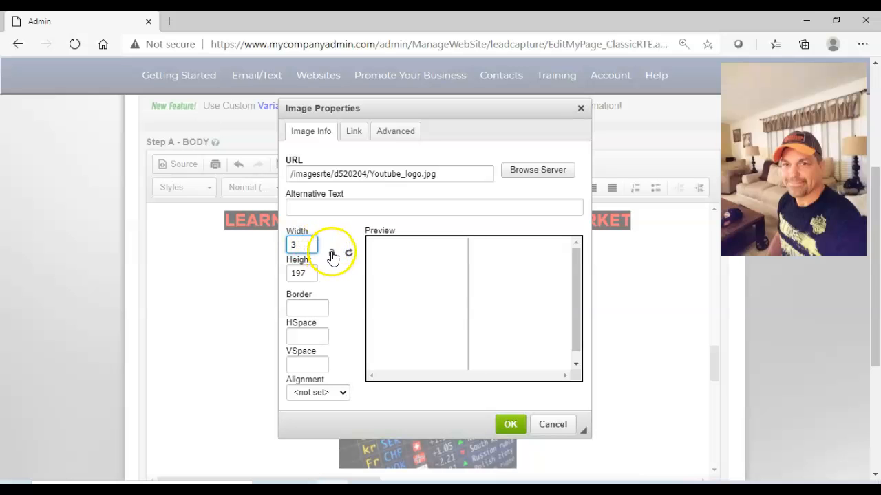
# Lock the YouTube logo's aspect ratio again and set its width back to 350.
pyautogui.click(332, 252)
pyautogui.click(310, 243)
pyautogui.write('50')
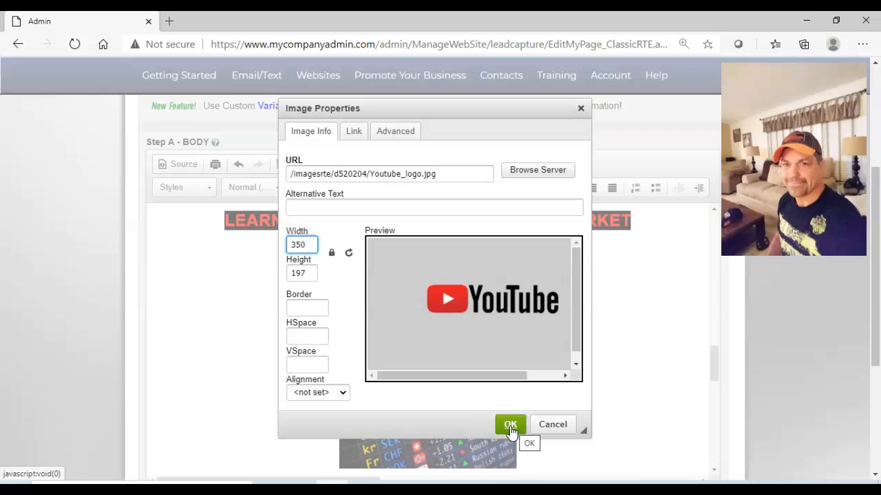
pyautogui.click(468, 404)
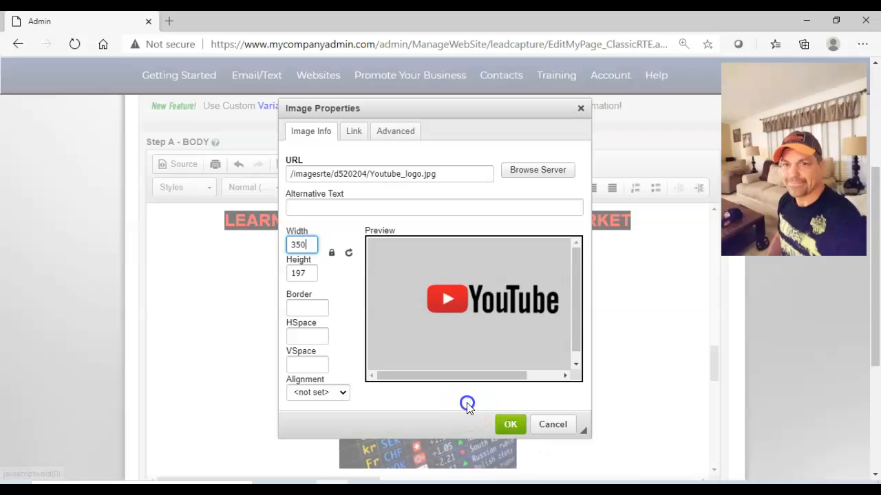
pyautogui.click(353, 138)
pyautogui.click(338, 173)
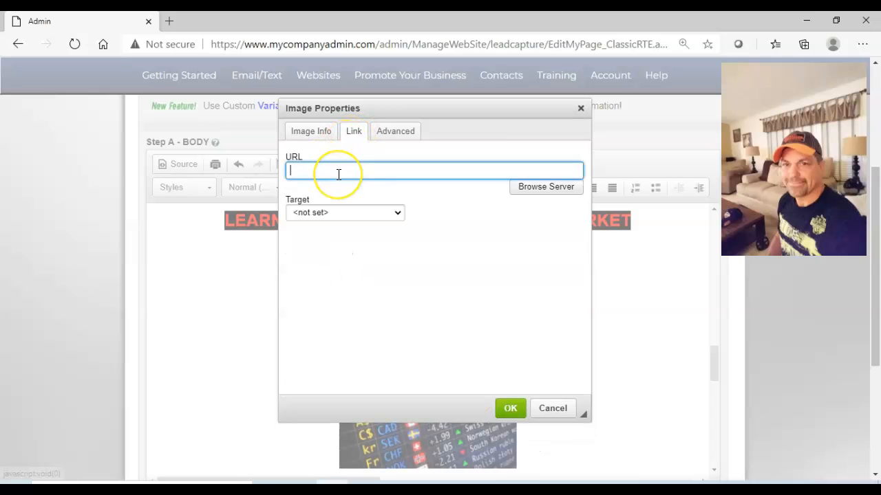
pyautogui.write('HTTP://P')
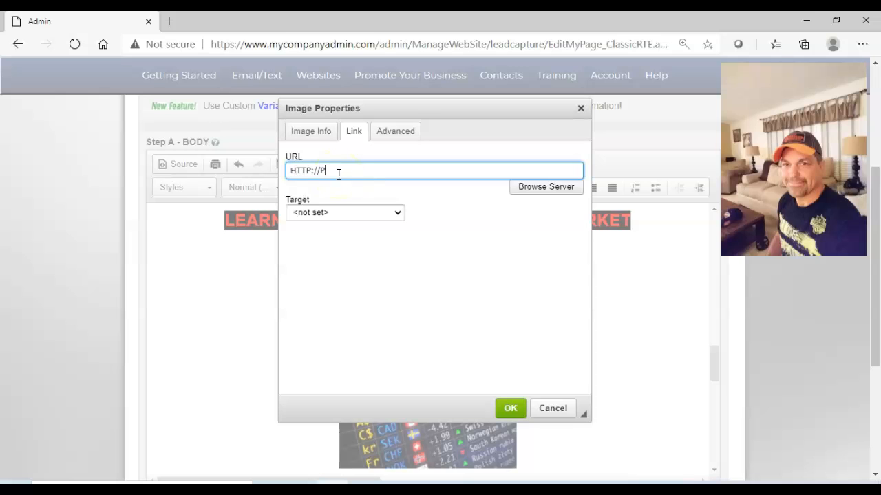
pyautogui.press('BackSpace')
pyautogui.write('EPICINFO.3DMARKETINGMACHI')
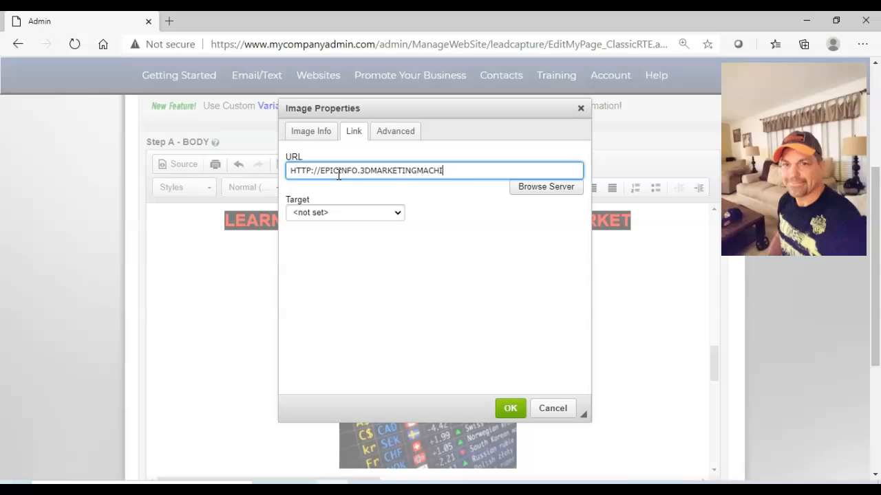
pyautogui.write('NE.COM')
# Set the logo link's target to New Window (_blank) and insert the image into the page body.
pyautogui.click(398, 213)
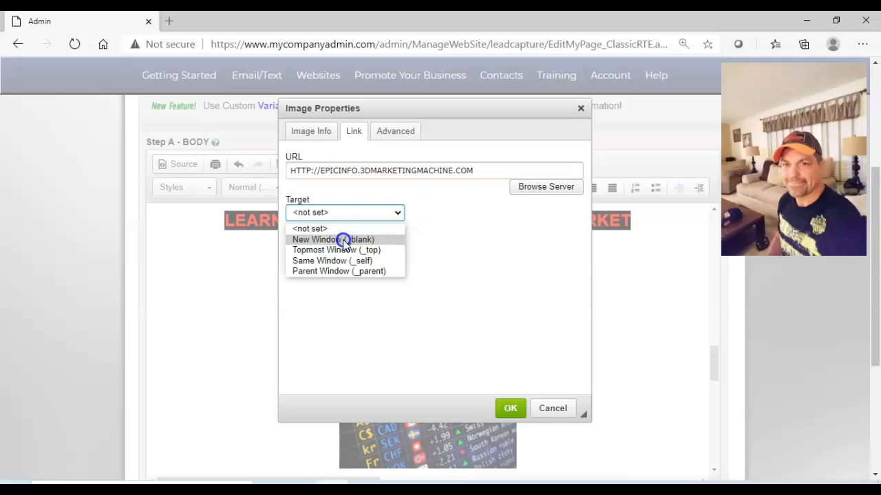
pyautogui.click(343, 238)
pyautogui.click(440, 252)
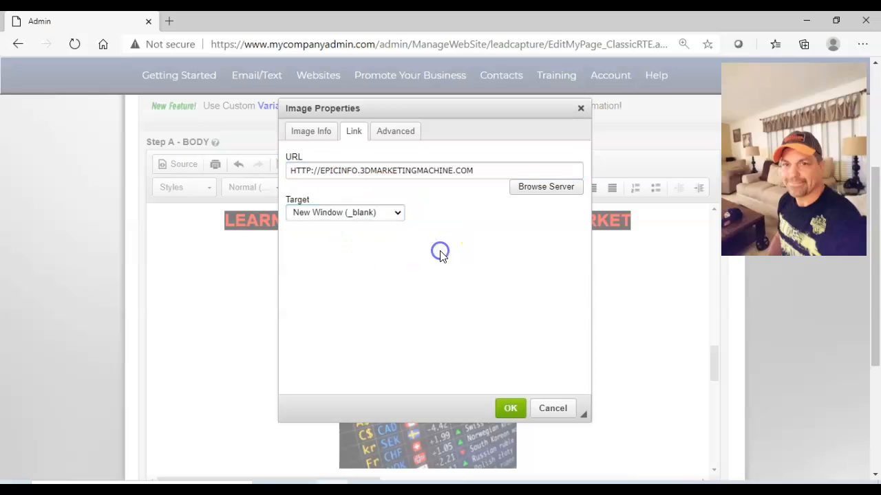
pyautogui.click(509, 410)
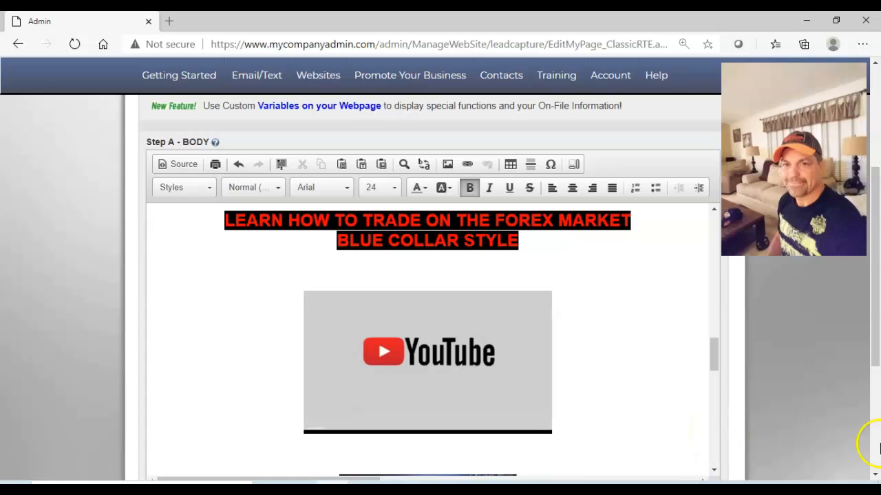
# Save the page text and view the published webpage without filling out the opt-in form.
pyautogui.scroll(-3, 863, 434)
pyautogui.click(465, 346)
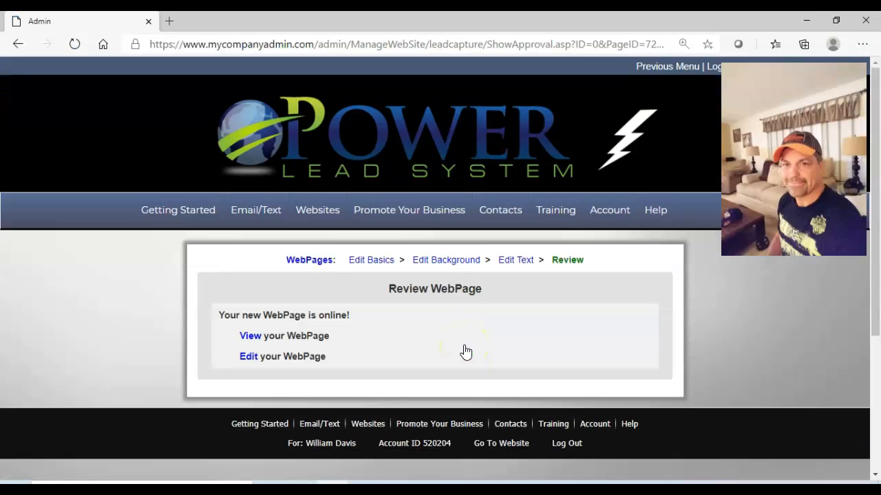
pyautogui.click(250, 336)
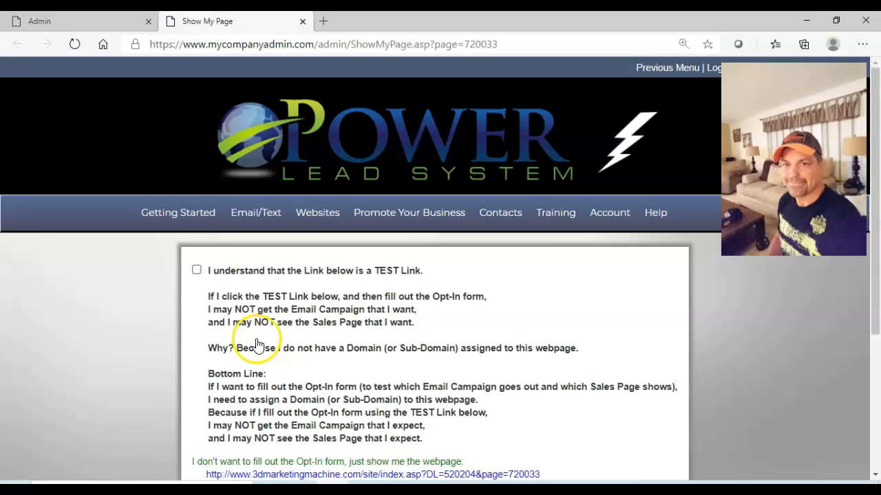
pyautogui.click(365, 465)
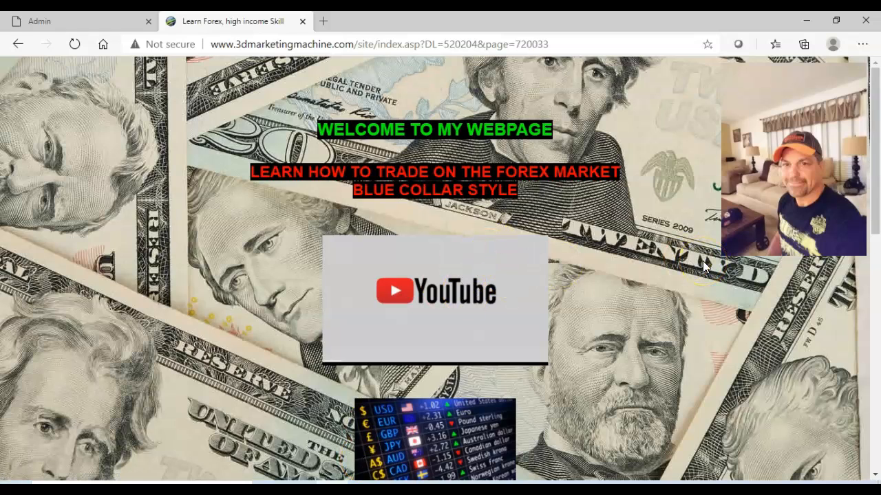
# Test the YouTube logo's link on the published page, and return to that page to look over its layout.
pyautogui.click(449, 301)
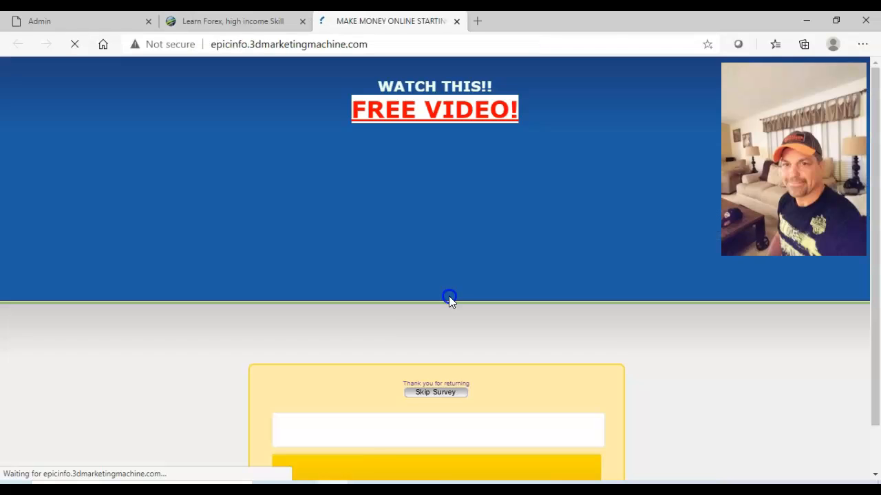
pyautogui.click(253, 22)
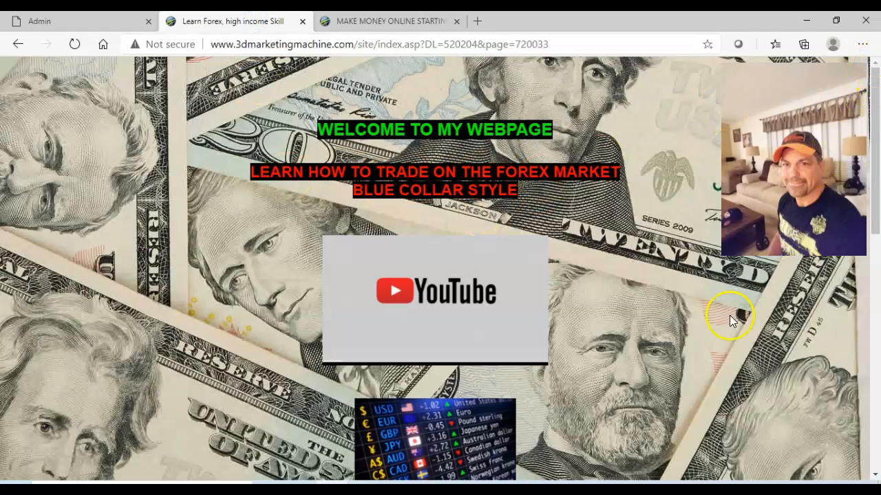
pyautogui.scroll(-5, 874, 413)
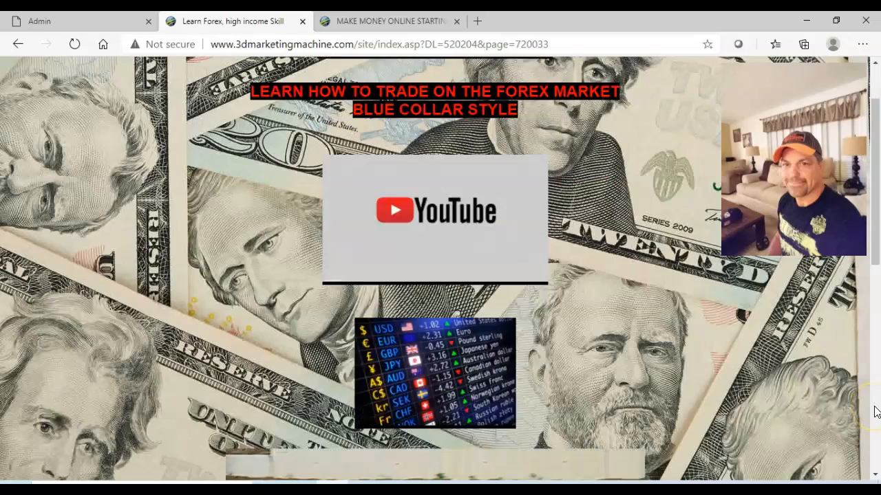
pyautogui.scroll(5, 864, 72)
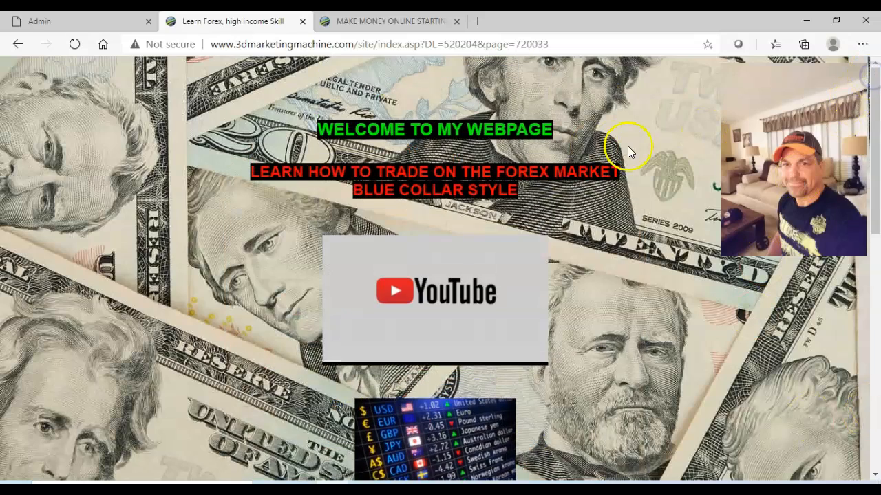
# Compare the linked page with the published webpage again, and close both to return to the Review WebPage screen.
pyautogui.click(387, 21)
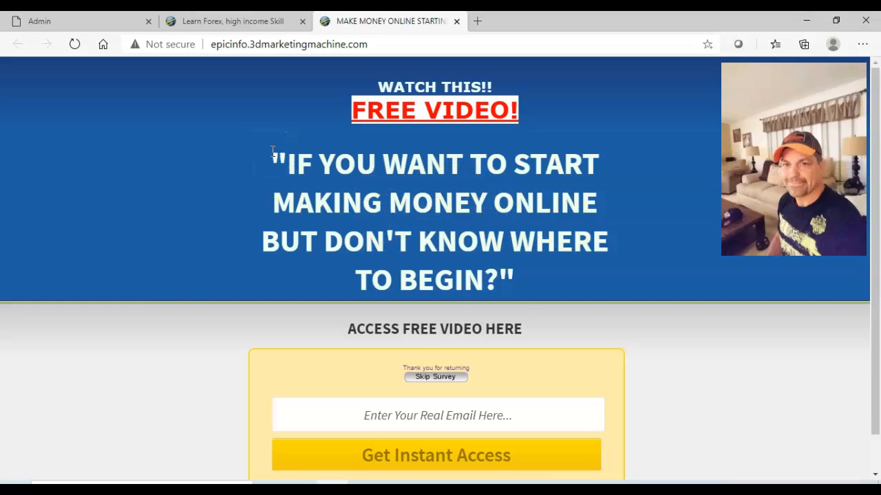
pyautogui.click(234, 20)
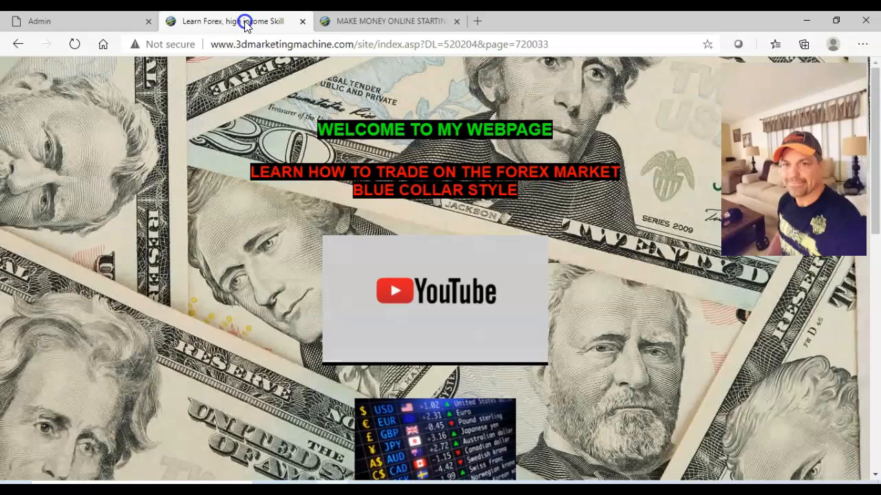
pyautogui.click(387, 22)
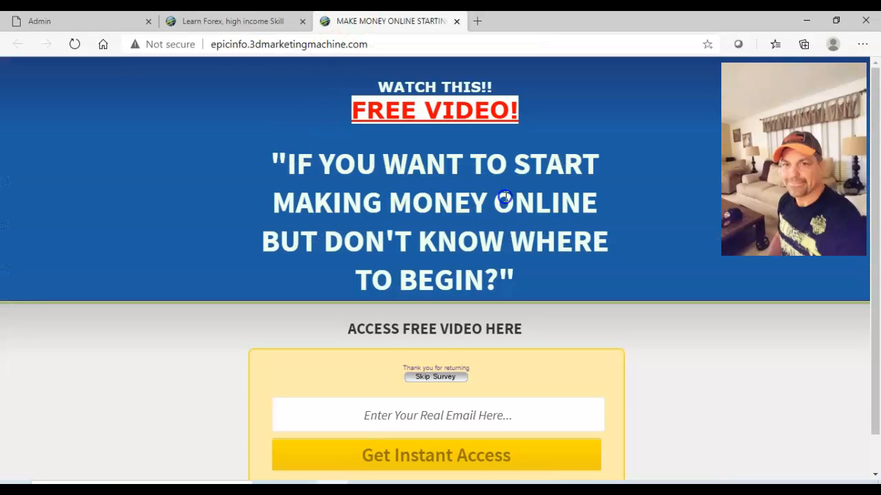
pyautogui.click(456, 25)
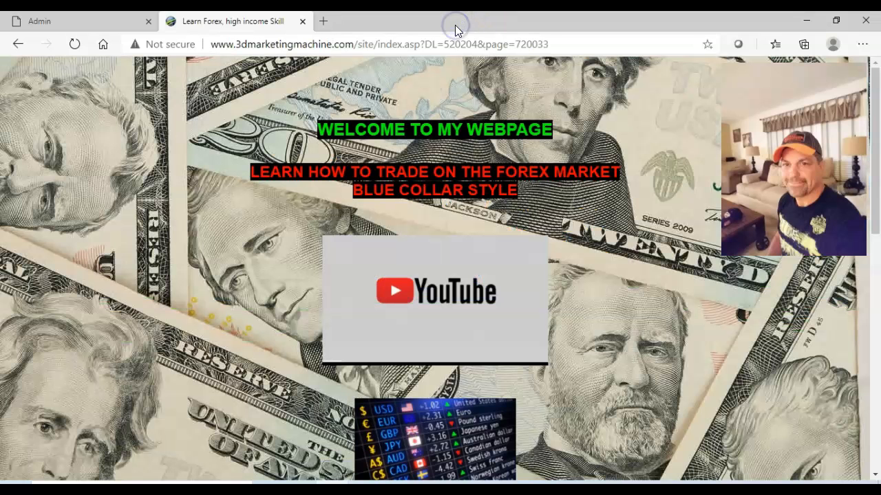
pyautogui.click(302, 21)
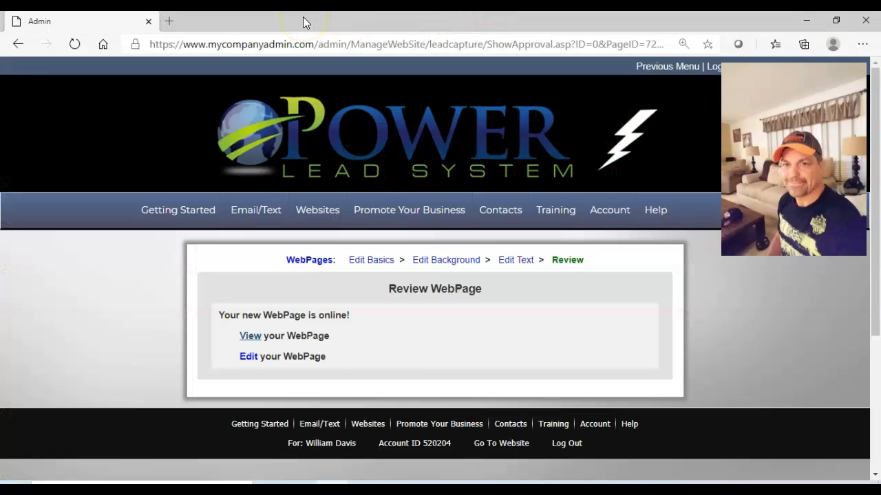